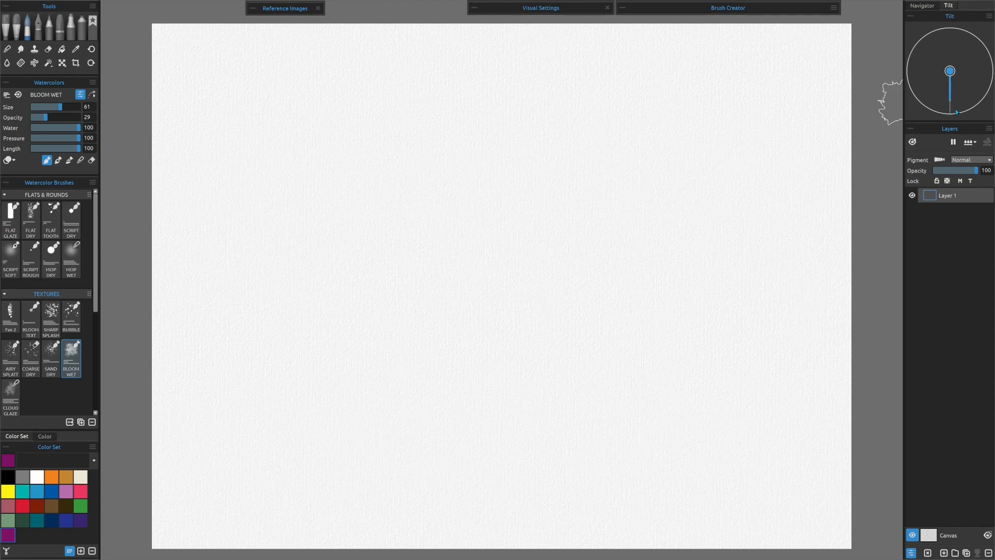
Pause the water diffusion and paint a dark red cloud band with purple accents across the canvas's upper-right area
{"action": "left_click", "coordinate": [953, 143]}
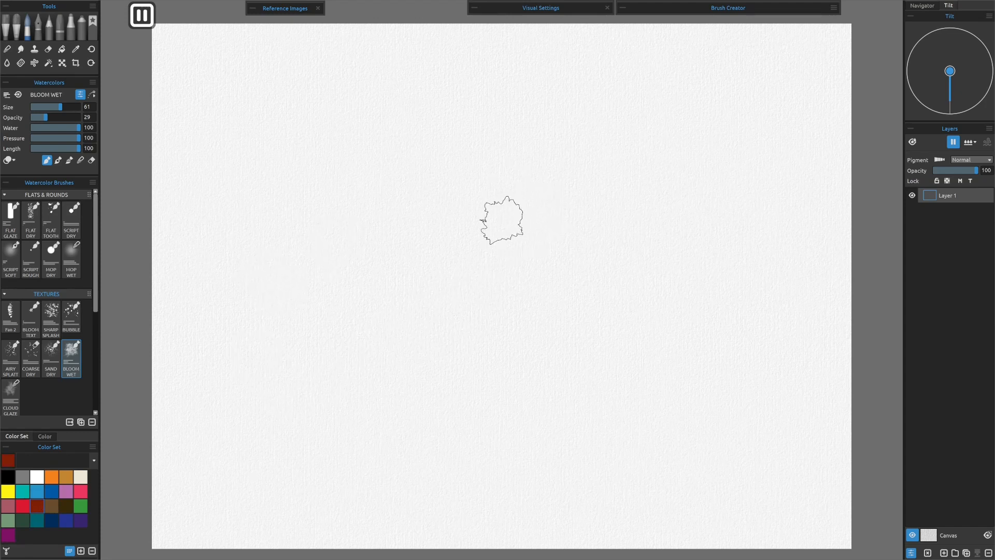
{"action": "mouse_move", "coordinate": [568, 167]}
{"action": "left_mouse_down"}
{"action": "mouse_move", "coordinate": [581, 127]}
{"action": "mouse_move", "coordinate": [630, 191]}
{"action": "mouse_move", "coordinate": [613, 122]}
{"action": "mouse_move", "coordinate": [626, 161]}
{"action": "mouse_move", "coordinate": [675, 194]}
{"action": "mouse_move", "coordinate": [692, 230]}
{"action": "mouse_move", "coordinate": [684, 190]}
{"action": "mouse_move", "coordinate": [659, 166]}
{"action": "mouse_move", "coordinate": [595, 179]}
{"action": "mouse_move", "coordinate": [495, 154]}
{"action": "mouse_move", "coordinate": [733, 281]}
{"action": "mouse_move", "coordinate": [721, 202]}
{"action": "mouse_move", "coordinate": [727, 229]}
{"action": "mouse_move", "coordinate": [758, 240]}
{"action": "mouse_move", "coordinate": [804, 204]}
{"action": "mouse_move", "coordinate": [739, 200]}
{"action": "mouse_move", "coordinate": [778, 170]}
{"action": "mouse_move", "coordinate": [802, 197]}
{"action": "left_mouse_up"}
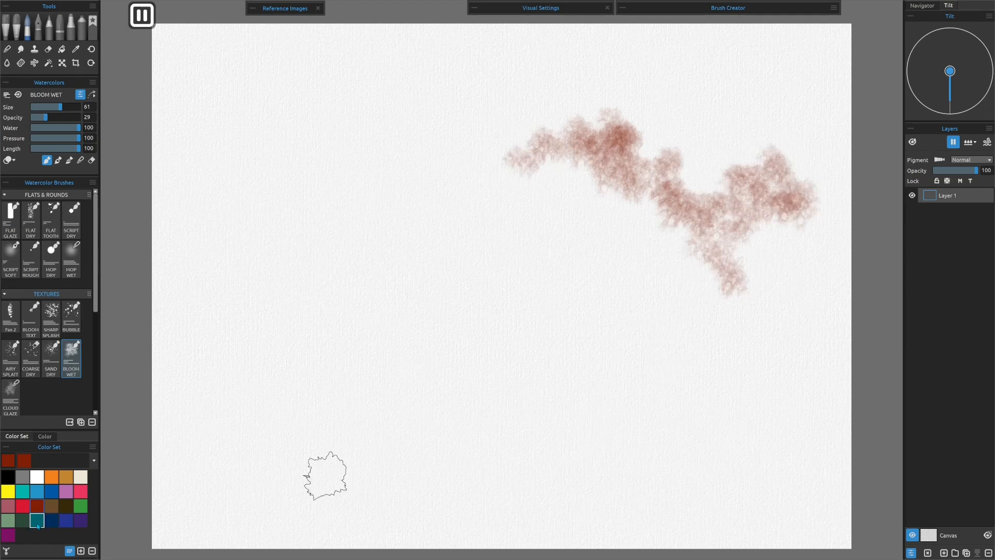
{"action": "left_click", "coordinate": [8, 535]}
{"action": "mouse_move", "coordinate": [644, 160]}
{"action": "left_mouse_down"}
{"action": "mouse_move", "coordinate": [674, 202]}
{"action": "mouse_move", "coordinate": [725, 196]}
{"action": "mouse_move", "coordinate": [740, 172]}
{"action": "mouse_move", "coordinate": [787, 173]}
{"action": "mouse_move", "coordinate": [818, 218]}
{"action": "left_mouse_up"}
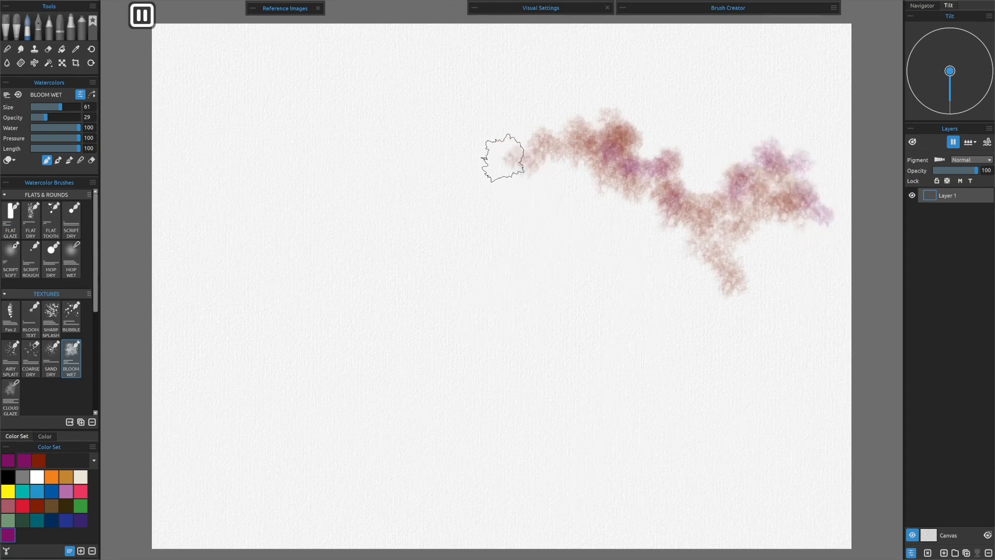
{"action": "left_click_drag", "start_coordinate": [502, 158], "coordinate": [455, 177]}
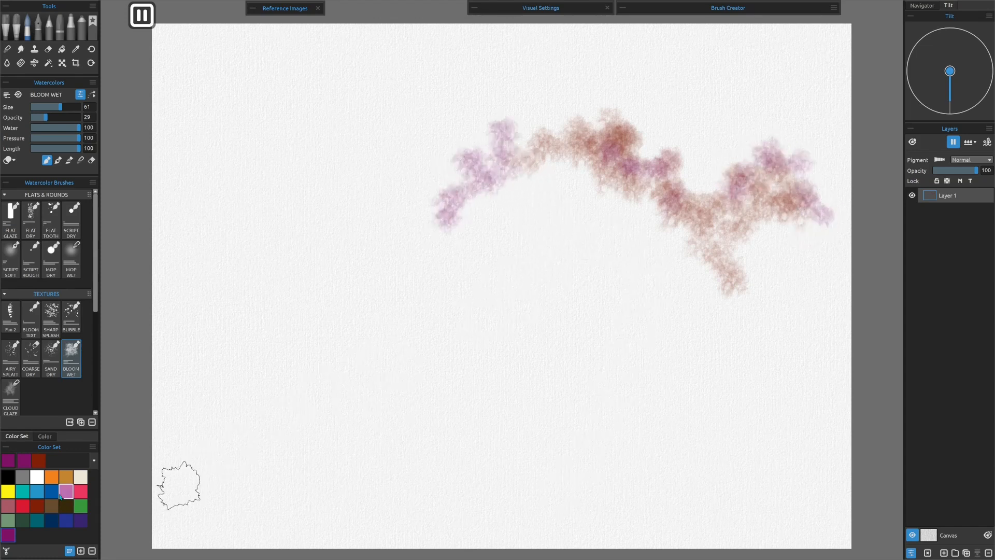
Paint ochre clouds in an arc across the left and centre of the canvas, beneath the purple puffs
{"action": "left_click", "coordinate": [66, 480]}
{"action": "mouse_move", "coordinate": [391, 262]}
{"action": "left_mouse_down"}
{"action": "mouse_move", "coordinate": [416, 259]}
{"action": "mouse_move", "coordinate": [446, 287]}
{"action": "mouse_move", "coordinate": [426, 257]}
{"action": "mouse_move", "coordinate": [393, 255]}
{"action": "mouse_move", "coordinate": [363, 278]}
{"action": "mouse_move", "coordinate": [340, 330]}
{"action": "mouse_move", "coordinate": [349, 274]}
{"action": "mouse_move", "coordinate": [341, 311]}
{"action": "mouse_move", "coordinate": [386, 293]}
{"action": "mouse_move", "coordinate": [441, 290]}
{"action": "mouse_move", "coordinate": [468, 310]}
{"action": "mouse_move", "coordinate": [455, 265]}
{"action": "mouse_move", "coordinate": [473, 294]}
{"action": "mouse_move", "coordinate": [441, 252]}
{"action": "mouse_move", "coordinate": [445, 264]}
{"action": "mouse_move", "coordinate": [374, 259]}
{"action": "mouse_move", "coordinate": [367, 239]}
{"action": "mouse_move", "coordinate": [353, 270]}
{"action": "mouse_move", "coordinate": [307, 303]}
{"action": "mouse_move", "coordinate": [319, 328]}
{"action": "mouse_move", "coordinate": [307, 343]}
{"action": "mouse_move", "coordinate": [258, 367]}
{"action": "mouse_move", "coordinate": [297, 319]}
{"action": "mouse_move", "coordinate": [326, 362]}
{"action": "left_mouse_up"}
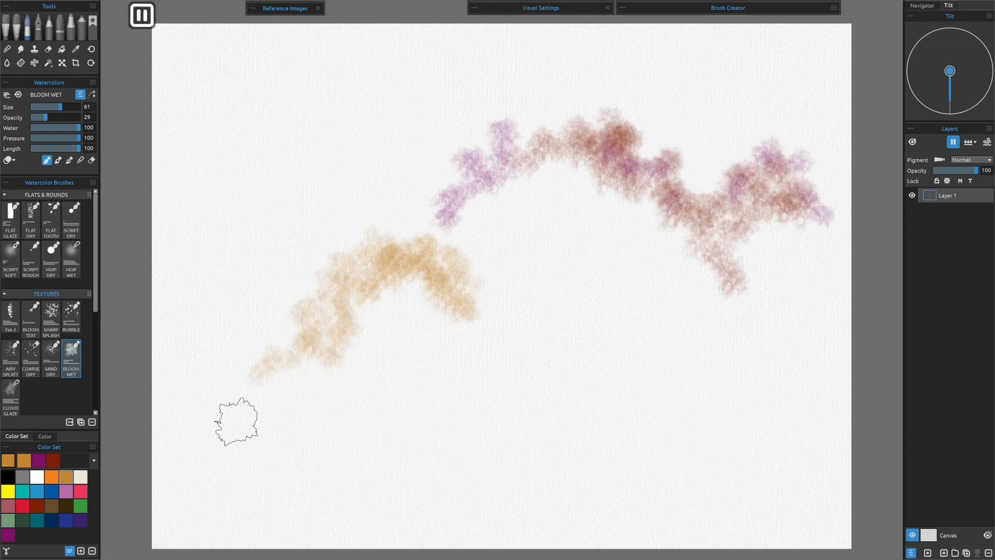
{"action": "mouse_move", "coordinate": [515, 213]}
{"action": "left_mouse_down"}
{"action": "mouse_move", "coordinate": [483, 295]}
{"action": "mouse_move", "coordinate": [496, 243]}
{"action": "mouse_move", "coordinate": [546, 233]}
{"action": "mouse_move", "coordinate": [596, 366]}
{"action": "left_mouse_up"}
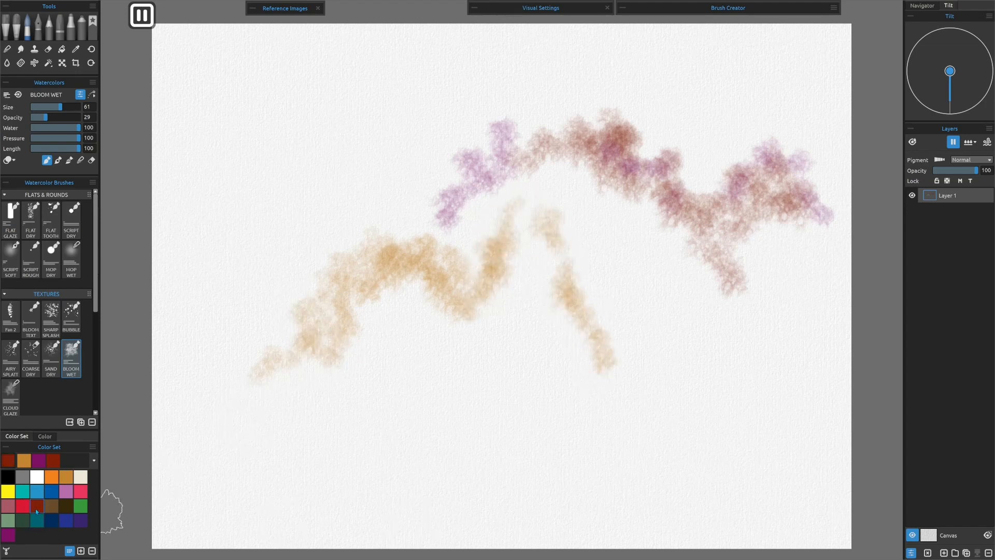
Shade the ochre clouds with dark red and add dark red clouds below the upper-right band
{"action": "mouse_move", "coordinate": [440, 278]}
{"action": "left_mouse_down"}
{"action": "mouse_move", "coordinate": [459, 301]}
{"action": "mouse_move", "coordinate": [493, 248]}
{"action": "mouse_move", "coordinate": [546, 232]}
{"action": "mouse_move", "coordinate": [463, 269]}
{"action": "mouse_move", "coordinate": [488, 266]}
{"action": "mouse_move", "coordinate": [533, 213]}
{"action": "mouse_move", "coordinate": [560, 252]}
{"action": "mouse_move", "coordinate": [565, 303]}
{"action": "mouse_move", "coordinate": [602, 333]}
{"action": "mouse_move", "coordinate": [591, 278]}
{"action": "mouse_move", "coordinate": [622, 348]}
{"action": "mouse_move", "coordinate": [611, 291]}
{"action": "mouse_move", "coordinate": [610, 313]}
{"action": "mouse_move", "coordinate": [584, 266]}
{"action": "left_mouse_up"}
{"action": "mouse_move", "coordinate": [402, 255]}
{"action": "left_mouse_down"}
{"action": "mouse_move", "coordinate": [390, 251]}
{"action": "mouse_move", "coordinate": [396, 213]}
{"action": "mouse_move", "coordinate": [328, 289]}
{"action": "mouse_move", "coordinate": [337, 316]}
{"action": "mouse_move", "coordinate": [244, 385]}
{"action": "left_mouse_up"}
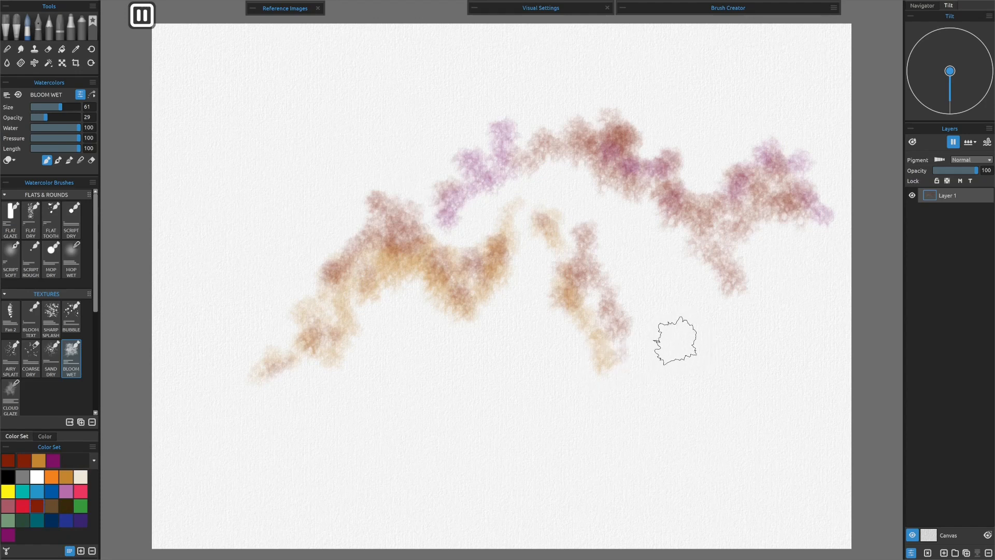
{"action": "mouse_move", "coordinate": [674, 338]}
{"action": "left_mouse_down"}
{"action": "mouse_move", "coordinate": [671, 303]}
{"action": "mouse_move", "coordinate": [692, 310]}
{"action": "mouse_move", "coordinate": [651, 370]}
{"action": "mouse_move", "coordinate": [756, 360]}
{"action": "mouse_move", "coordinate": [775, 313]}
{"action": "mouse_move", "coordinate": [767, 297]}
{"action": "mouse_move", "coordinate": [793, 256]}
{"action": "mouse_move", "coordinate": [827, 271]}
{"action": "left_mouse_up"}
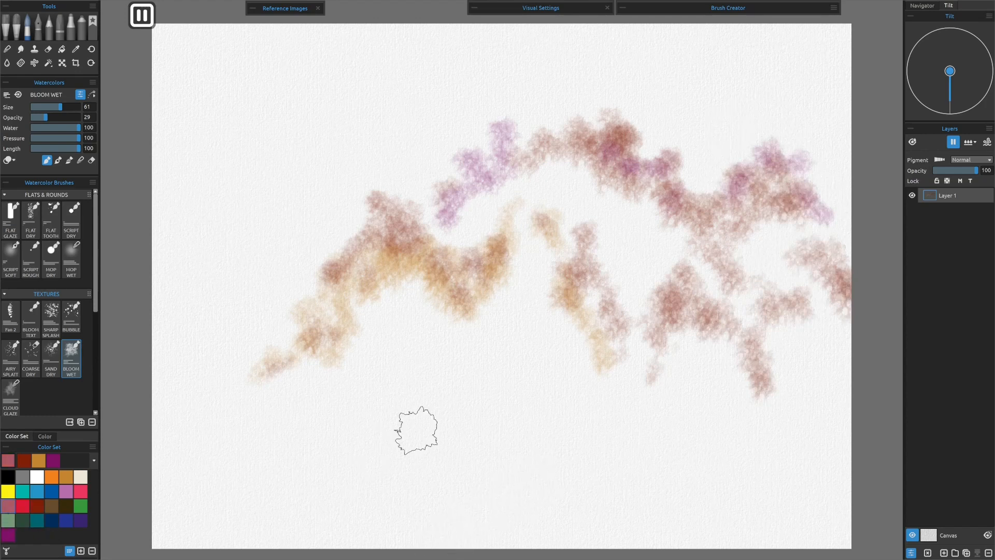
Paint a dusty rose cloud in the lower centre of the canvas and blend light violet and blue accents into it
{"action": "mouse_move", "coordinate": [513, 355]}
{"action": "left_mouse_down"}
{"action": "mouse_move", "coordinate": [478, 388]}
{"action": "mouse_move", "coordinate": [493, 360]}
{"action": "mouse_move", "coordinate": [547, 376]}
{"action": "mouse_move", "coordinate": [494, 369]}
{"action": "mouse_move", "coordinate": [461, 392]}
{"action": "mouse_move", "coordinate": [509, 321]}
{"action": "mouse_move", "coordinate": [554, 377]}
{"action": "mouse_move", "coordinate": [521, 349]}
{"action": "left_mouse_up"}
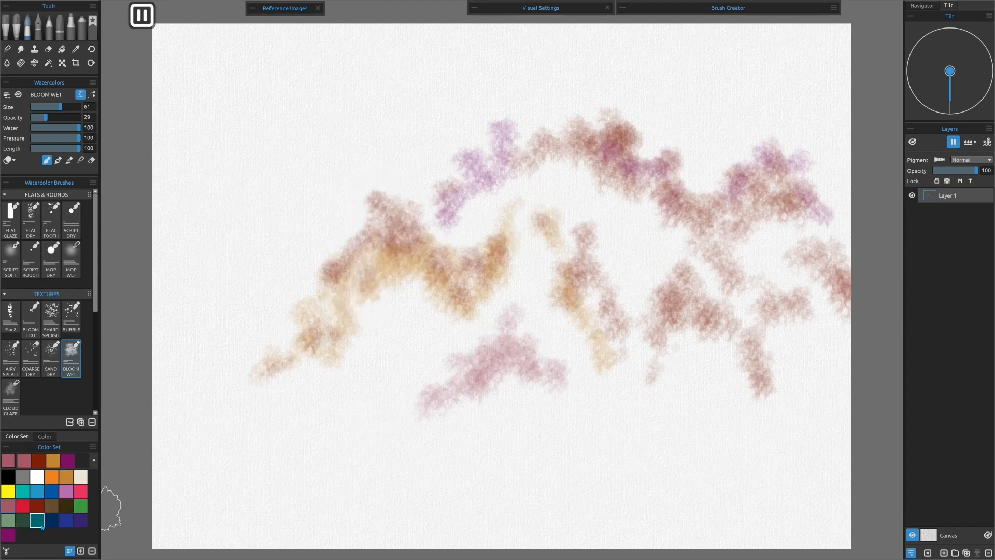
{"action": "left_click", "coordinate": [66, 494]}
{"action": "mouse_move", "coordinate": [482, 368]}
{"action": "left_mouse_down"}
{"action": "mouse_move", "coordinate": [544, 372]}
{"action": "mouse_move", "coordinate": [375, 406]}
{"action": "left_mouse_up"}
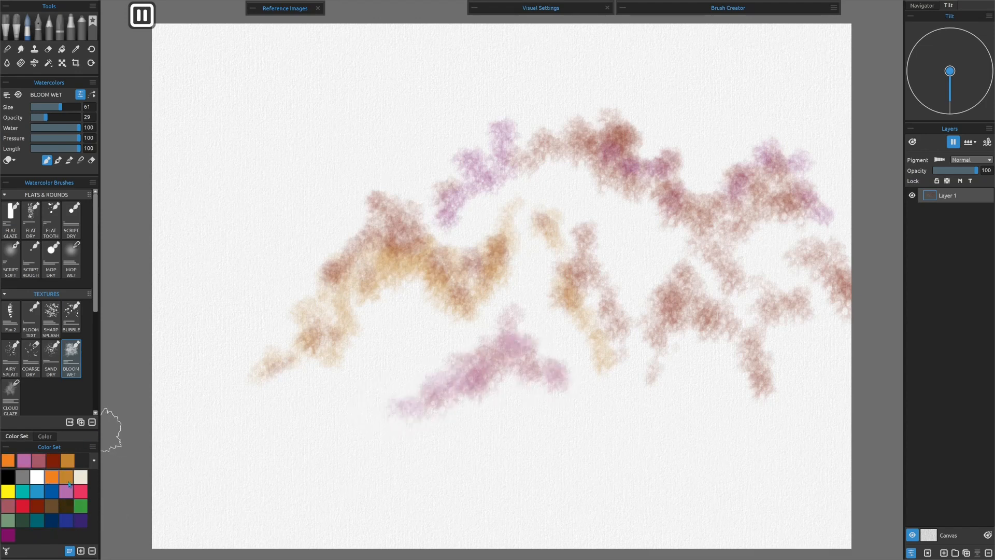
{"action": "left_click", "coordinate": [52, 497]}
{"action": "mouse_move", "coordinate": [503, 338]}
{"action": "left_mouse_down"}
{"action": "mouse_move", "coordinate": [504, 356]}
{"action": "mouse_move", "coordinate": [445, 389]}
{"action": "left_mouse_up"}
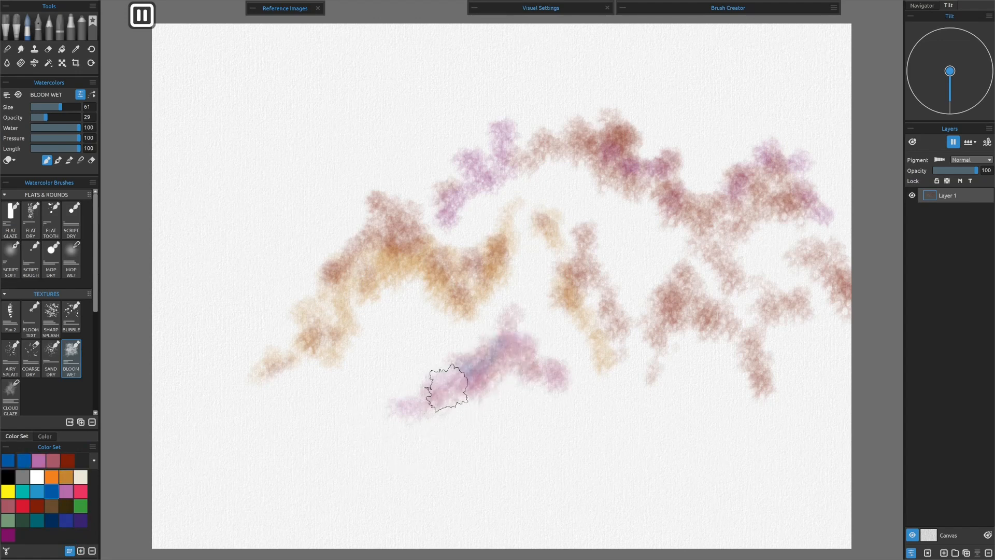
{"action": "mouse_move", "coordinate": [538, 371]}
{"action": "left_mouse_down"}
{"action": "mouse_move", "coordinate": [468, 420]}
{"action": "mouse_move", "coordinate": [426, 396]}
{"action": "mouse_move", "coordinate": [389, 436]}
{"action": "left_mouse_up"}
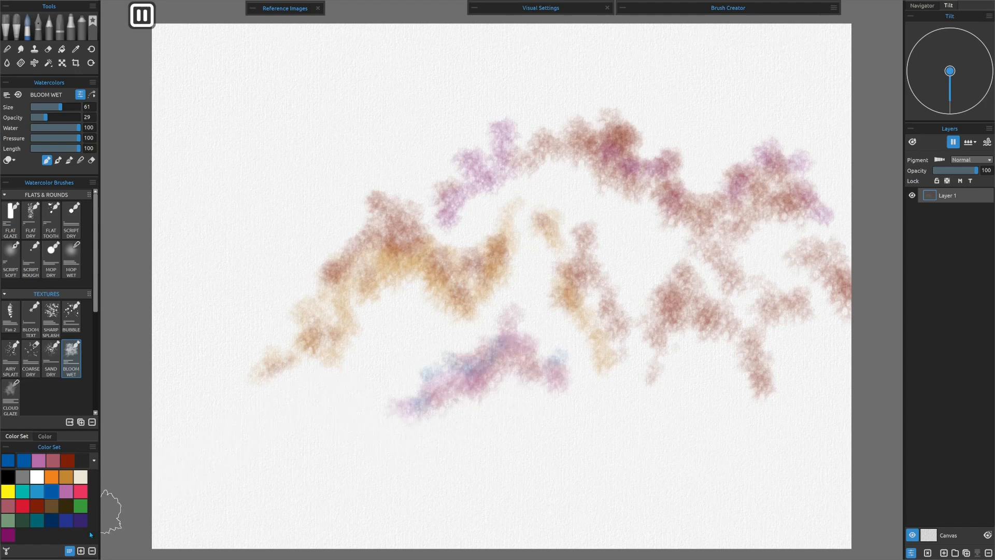
Paint a dark red cloud in the canvas's lower-left area and add purple accents over it
{"action": "left_click", "coordinate": [36, 509]}
{"action": "left_click_drag", "start_coordinate": [328, 409], "coordinate": [195, 452]}
{"action": "left_click", "coordinate": [10, 538]}
{"action": "mouse_move", "coordinate": [306, 410]}
{"action": "left_mouse_down"}
{"action": "mouse_move", "coordinate": [330, 414]}
{"action": "mouse_move", "coordinate": [328, 424]}
{"action": "mouse_move", "coordinate": [271, 418]}
{"action": "mouse_move", "coordinate": [215, 442]}
{"action": "mouse_move", "coordinate": [231, 408]}
{"action": "left_mouse_up"}
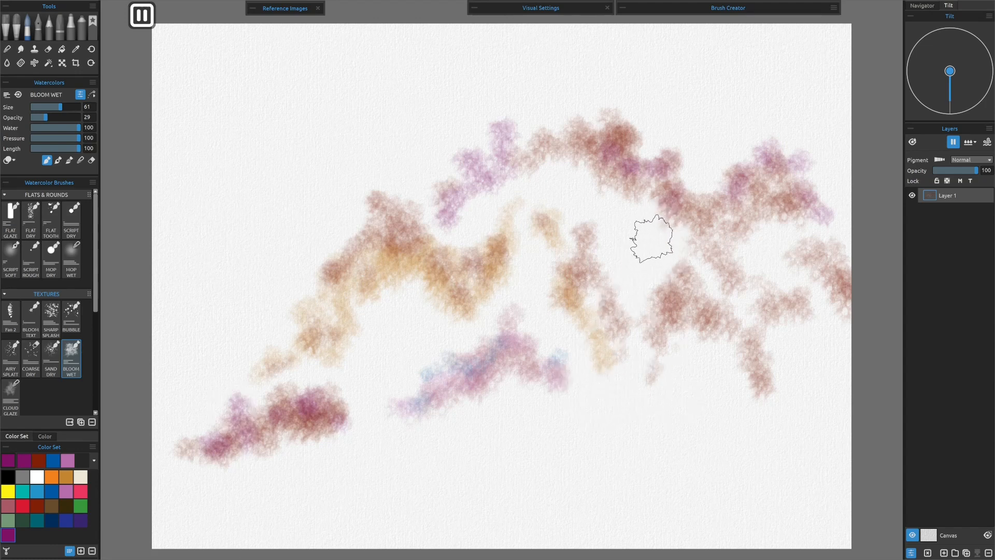
Add purple accents to the right and central clouds and blue accents to the left ones, and resume the water diffusion
{"action": "left_click_drag", "start_coordinate": [635, 227], "coordinate": [675, 218]}
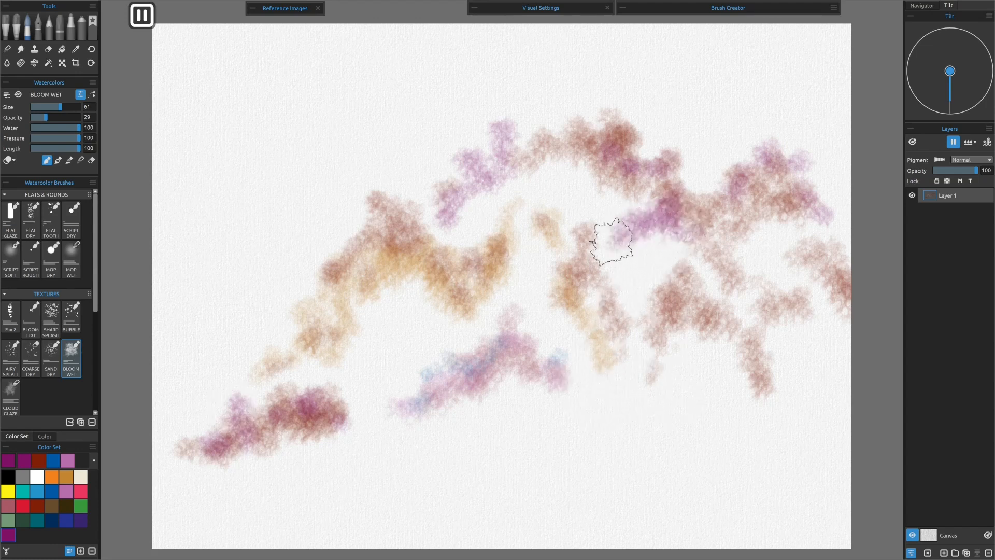
{"action": "mouse_move", "coordinate": [804, 254]}
{"action": "left_mouse_down"}
{"action": "mouse_move", "coordinate": [782, 253]}
{"action": "mouse_move", "coordinate": [817, 255]}
{"action": "mouse_move", "coordinate": [832, 276]}
{"action": "left_mouse_up"}
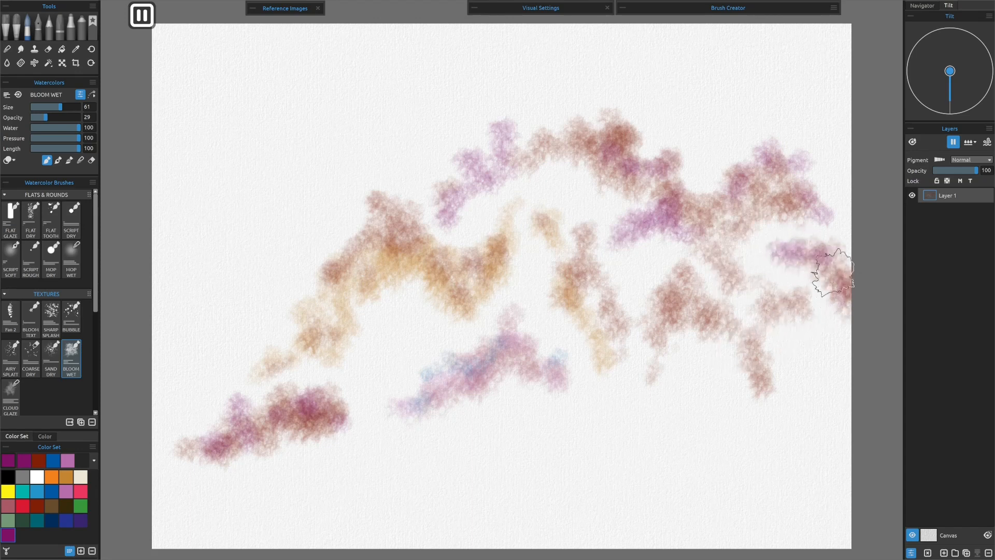
{"action": "mouse_move", "coordinate": [784, 333]}
{"action": "left_mouse_down"}
{"action": "mouse_move", "coordinate": [769, 309]}
{"action": "mouse_move", "coordinate": [810, 317]}
{"action": "left_mouse_up"}
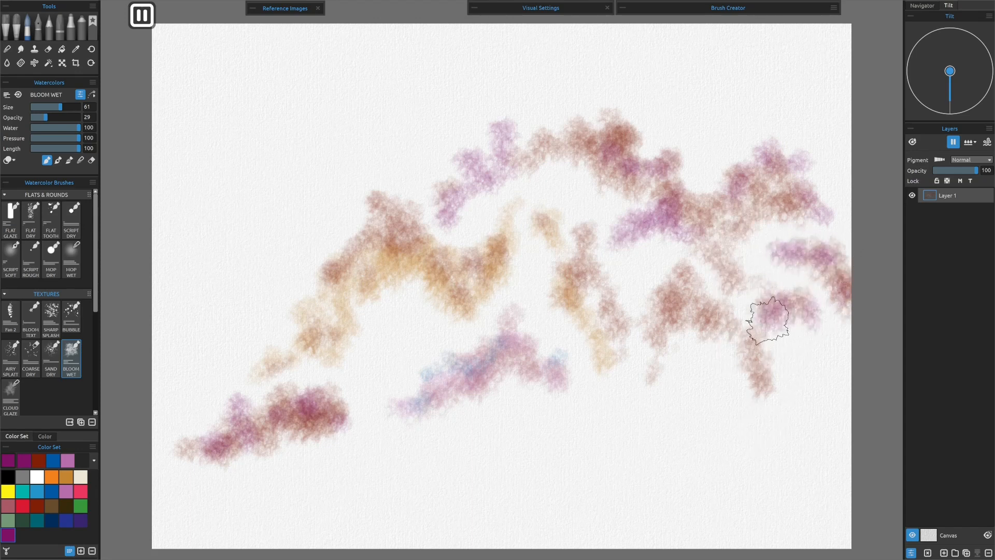
{"action": "left_click_drag", "start_coordinate": [702, 327], "coordinate": [647, 366]}
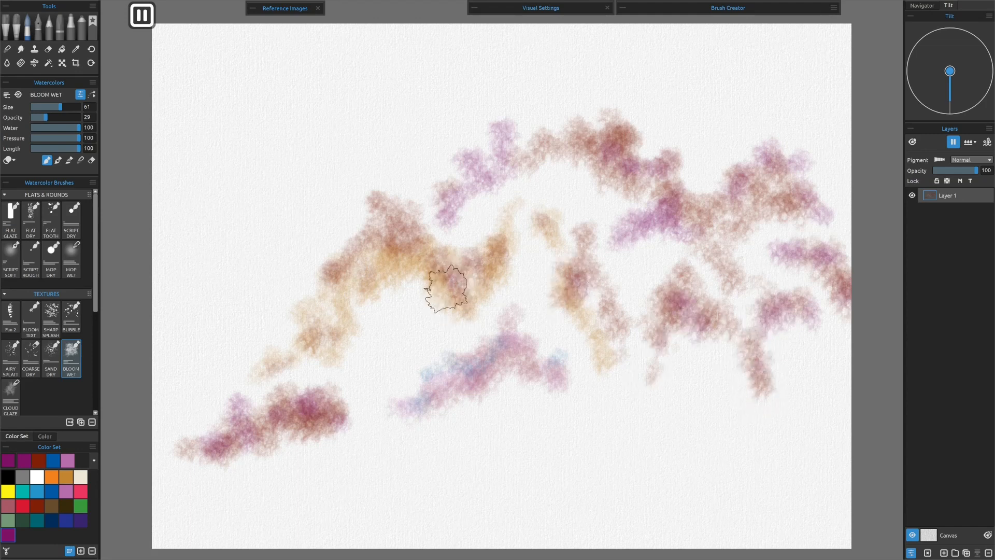
{"action": "mouse_move", "coordinate": [446, 289]}
{"action": "left_mouse_down"}
{"action": "mouse_move", "coordinate": [372, 263]}
{"action": "mouse_move", "coordinate": [398, 232]}
{"action": "mouse_move", "coordinate": [419, 246]}
{"action": "mouse_move", "coordinate": [380, 247]}
{"action": "mouse_move", "coordinate": [321, 337]}
{"action": "mouse_move", "coordinate": [279, 365]}
{"action": "mouse_move", "coordinate": [329, 356]}
{"action": "left_mouse_up"}
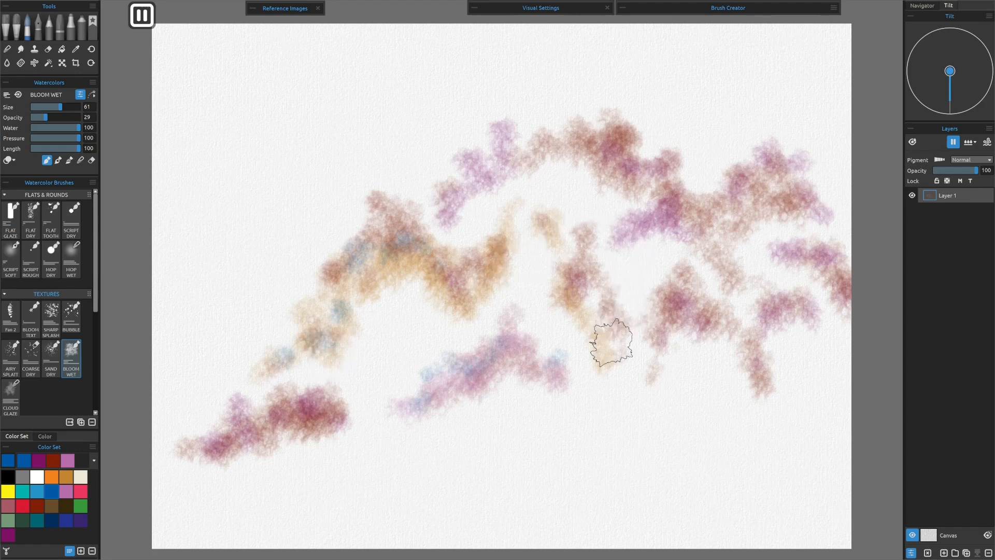
{"action": "left_click", "coordinate": [953, 143]}
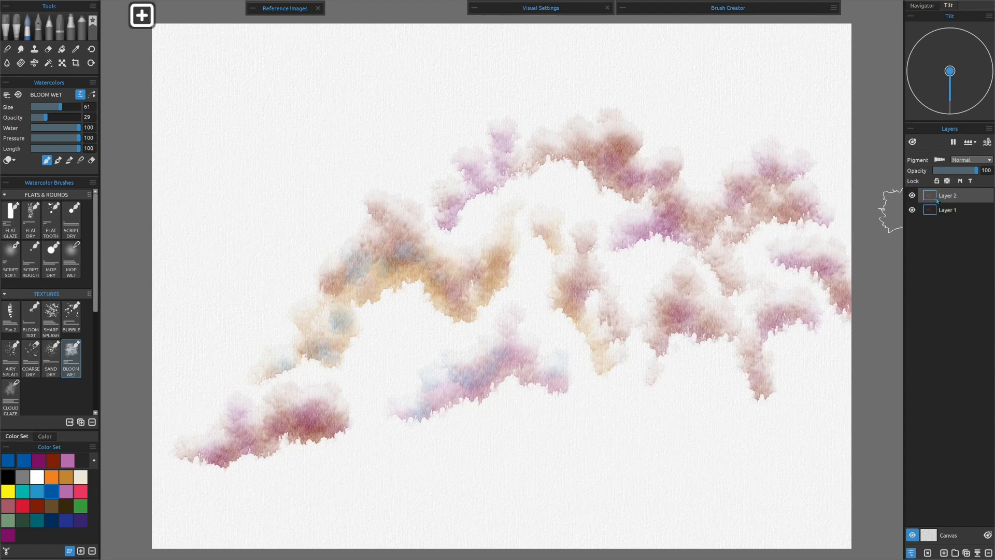
Add a new layer beneath Layer 1 and set the Bloom Wet brush opacity to 15
{"action": "key", "text": "ctrl+shift+n"}
{"action": "left_click_drag", "start_coordinate": [969, 190], "coordinate": [962, 219]}
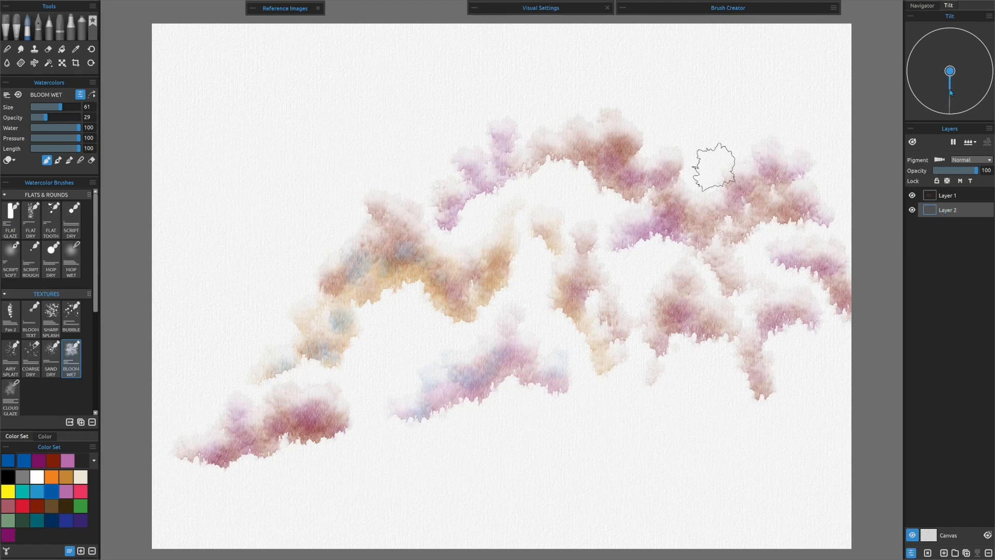
{"action": "left_click", "coordinate": [225, 232]}
{"action": "left_click_drag", "start_coordinate": [45, 118], "coordinate": [38, 122]}
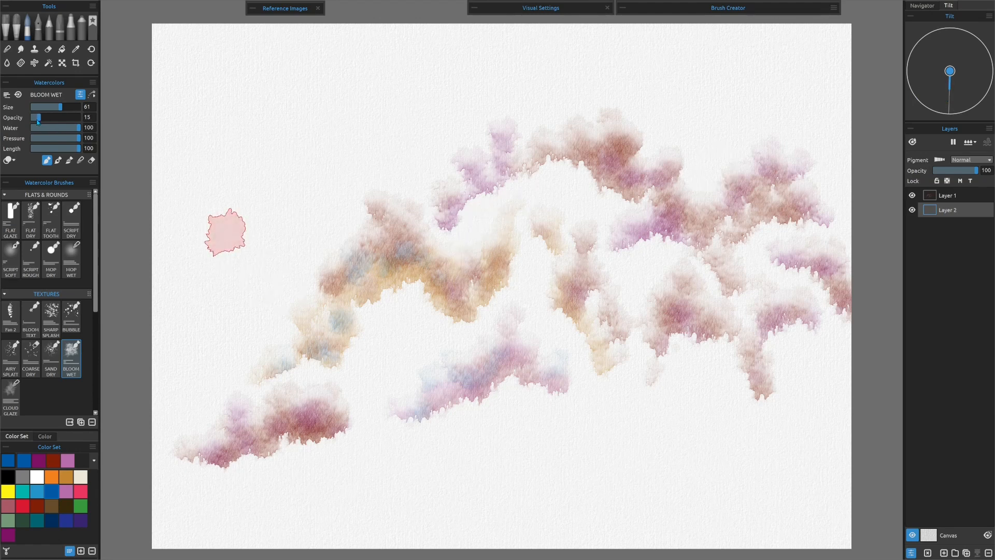
{"action": "key", "text": "ctrl+z"}
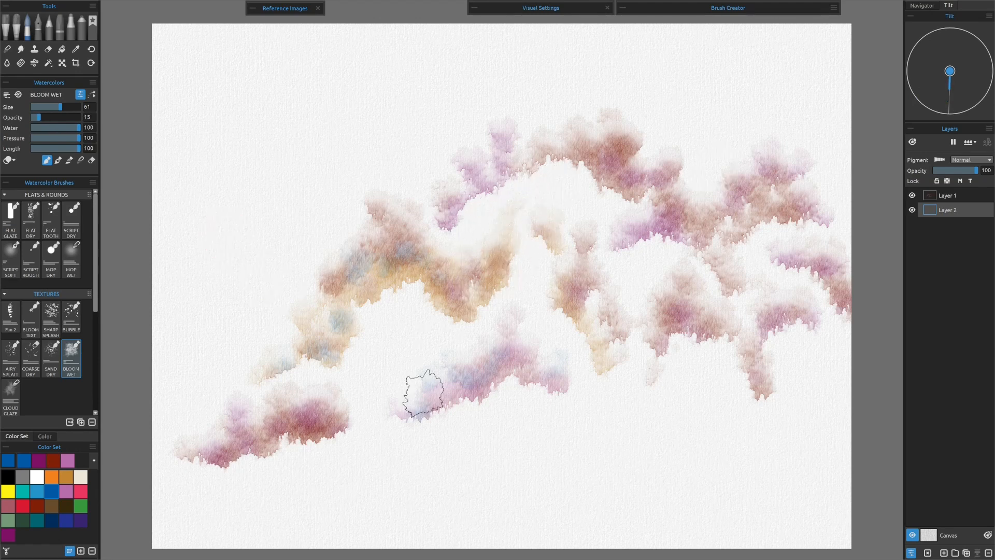
Paint faint light violet and blue washes on Layer 2 in the white gap below the top cloud band
{"action": "left_click", "coordinate": [62, 518]}
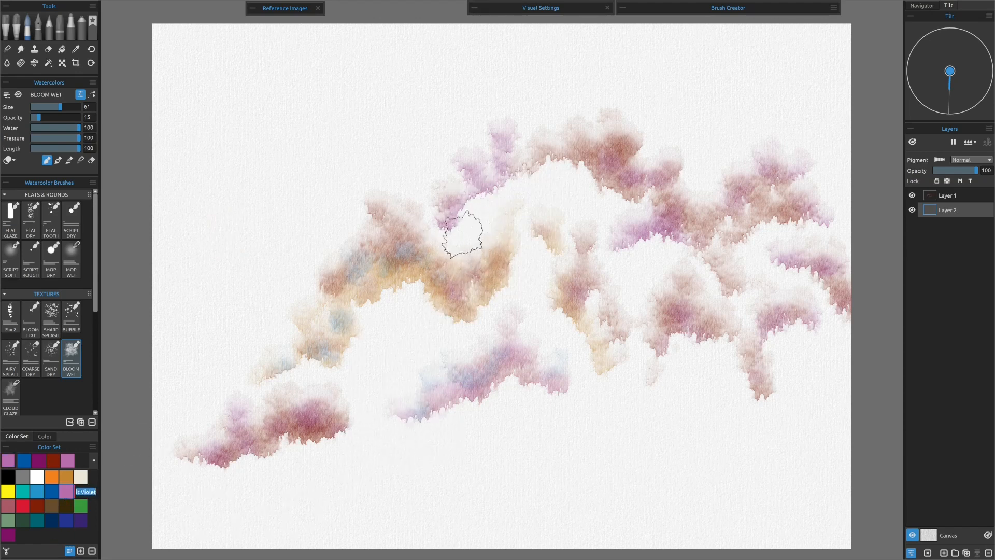
{"action": "mouse_move", "coordinate": [468, 210]}
{"action": "left_mouse_down"}
{"action": "mouse_move", "coordinate": [504, 248]}
{"action": "mouse_move", "coordinate": [535, 186]}
{"action": "mouse_move", "coordinate": [558, 183]}
{"action": "mouse_move", "coordinate": [557, 205]}
{"action": "mouse_move", "coordinate": [556, 186]}
{"action": "mouse_move", "coordinate": [581, 219]}
{"action": "mouse_move", "coordinate": [570, 175]}
{"action": "mouse_move", "coordinate": [627, 223]}
{"action": "mouse_move", "coordinate": [567, 182]}
{"action": "mouse_move", "coordinate": [557, 198]}
{"action": "mouse_move", "coordinate": [532, 189]}
{"action": "mouse_move", "coordinate": [413, 242]}
{"action": "left_mouse_up"}
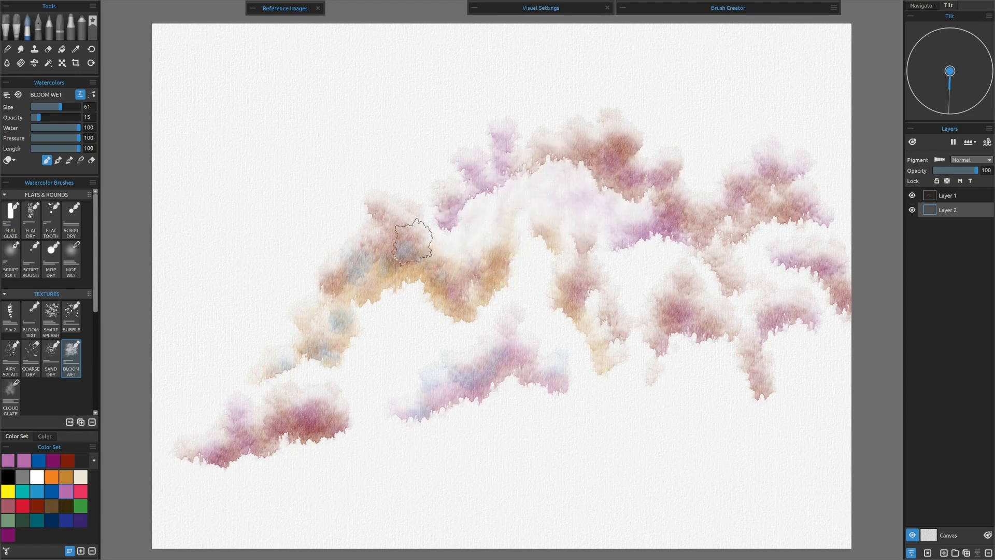
{"action": "left_click", "coordinate": [51, 496]}
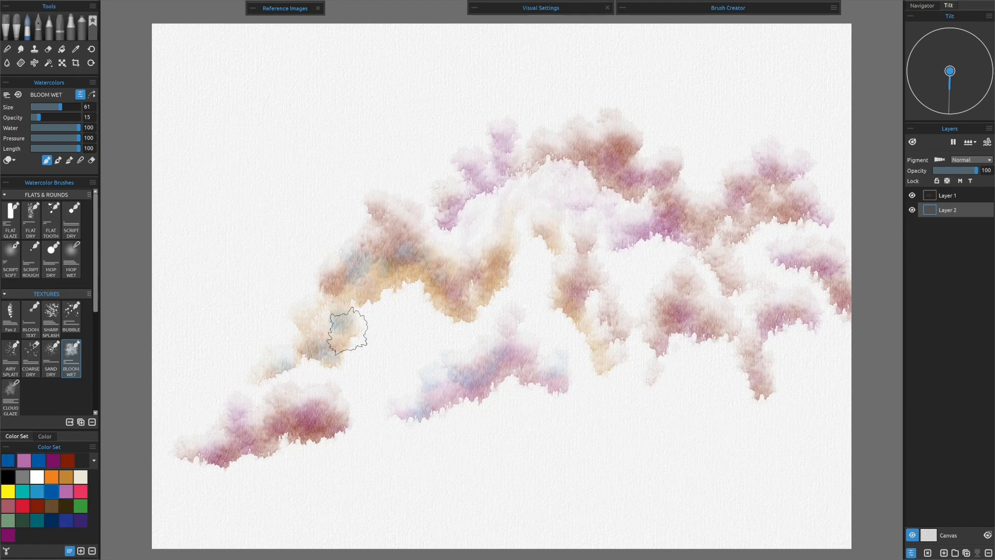
{"action": "mouse_move", "coordinate": [507, 189]}
{"action": "left_mouse_down"}
{"action": "mouse_move", "coordinate": [483, 240]}
{"action": "mouse_move", "coordinate": [581, 172]}
{"action": "mouse_move", "coordinate": [598, 208]}
{"action": "mouse_move", "coordinate": [612, 189]}
{"action": "mouse_move", "coordinate": [589, 195]}
{"action": "left_mouse_up"}
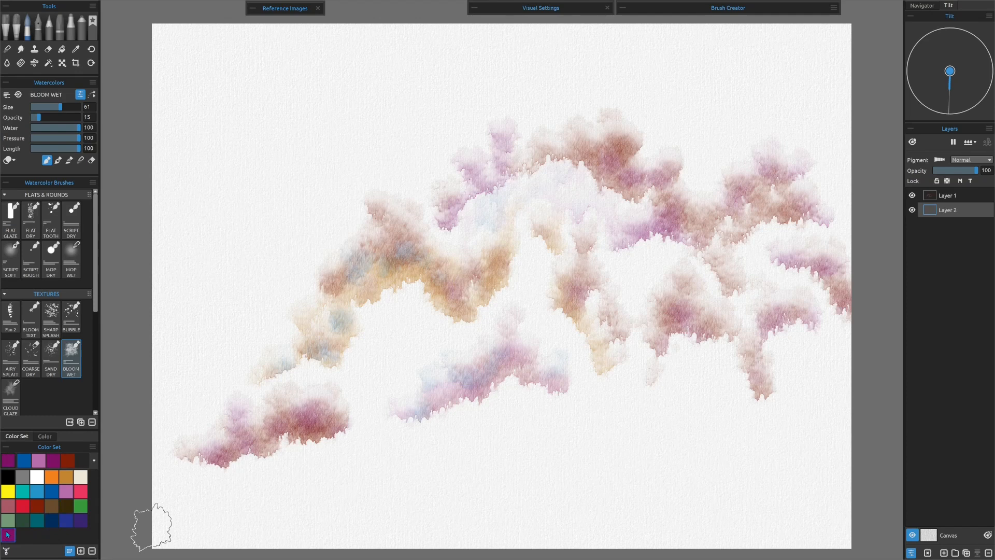
Paint faint purple clouds right of centre and faint ochre clouds near the canvas's right edge on Layer 2
{"action": "mouse_move", "coordinate": [647, 263]}
{"action": "left_mouse_down"}
{"action": "mouse_move", "coordinate": [627, 284]}
{"action": "mouse_move", "coordinate": [655, 252]}
{"action": "mouse_move", "coordinate": [643, 309]}
{"action": "mouse_move", "coordinate": [649, 266]}
{"action": "mouse_move", "coordinate": [667, 262]}
{"action": "left_mouse_up"}
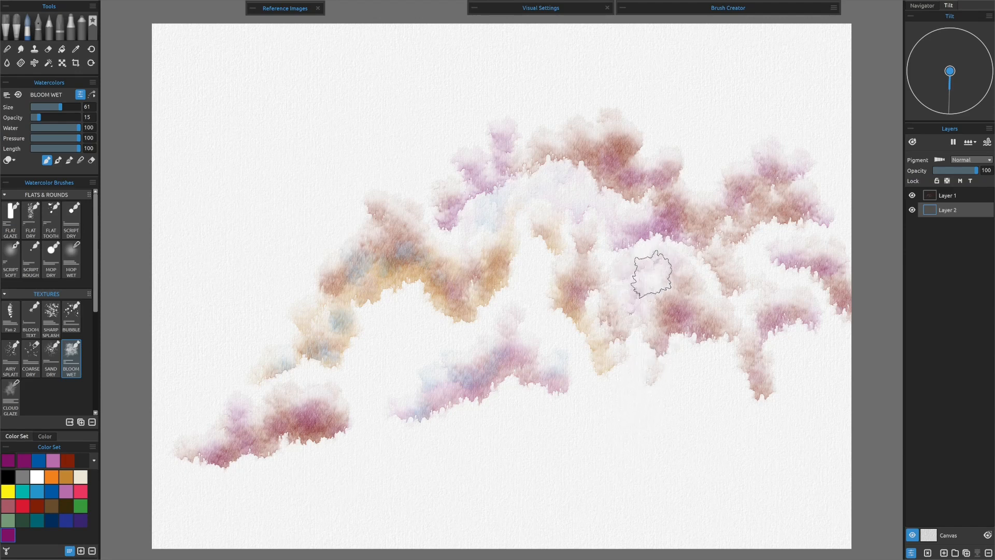
{"action": "mouse_move", "coordinate": [634, 302]}
{"action": "left_mouse_down"}
{"action": "mouse_move", "coordinate": [658, 303]}
{"action": "mouse_move", "coordinate": [642, 288]}
{"action": "mouse_move", "coordinate": [655, 257]}
{"action": "mouse_move", "coordinate": [681, 293]}
{"action": "mouse_move", "coordinate": [621, 365]}
{"action": "left_mouse_up"}
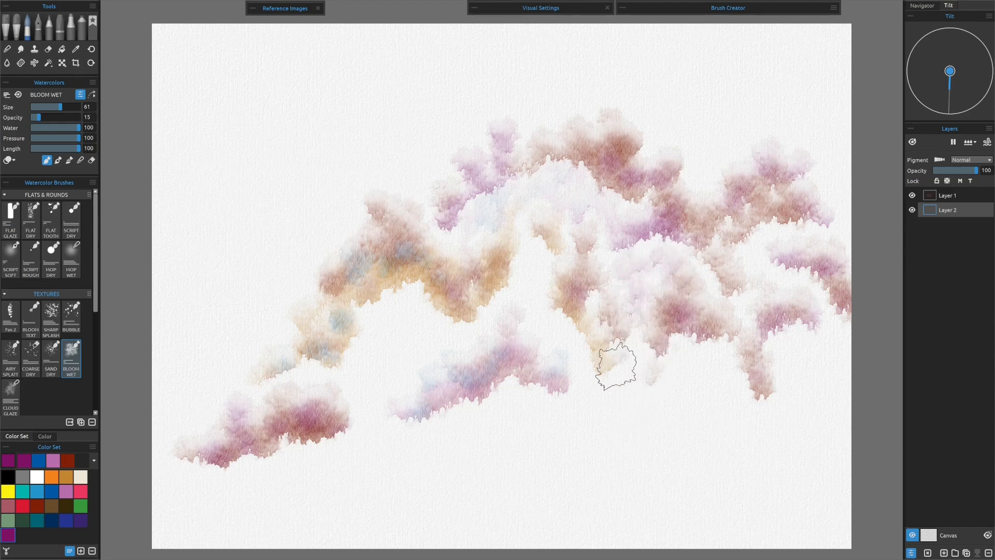
{"action": "key", "text": "d"}
{"action": "left_click", "coordinate": [65, 477]}
{"action": "mouse_move", "coordinate": [785, 222]}
{"action": "left_mouse_down"}
{"action": "mouse_move", "coordinate": [805, 277]}
{"action": "mouse_move", "coordinate": [810, 339]}
{"action": "mouse_move", "coordinate": [799, 364]}
{"action": "mouse_move", "coordinate": [790, 336]}
{"action": "mouse_move", "coordinate": [832, 324]}
{"action": "mouse_move", "coordinate": [796, 365]}
{"action": "mouse_move", "coordinate": [788, 348]}
{"action": "mouse_move", "coordinate": [767, 394]}
{"action": "left_mouse_up"}
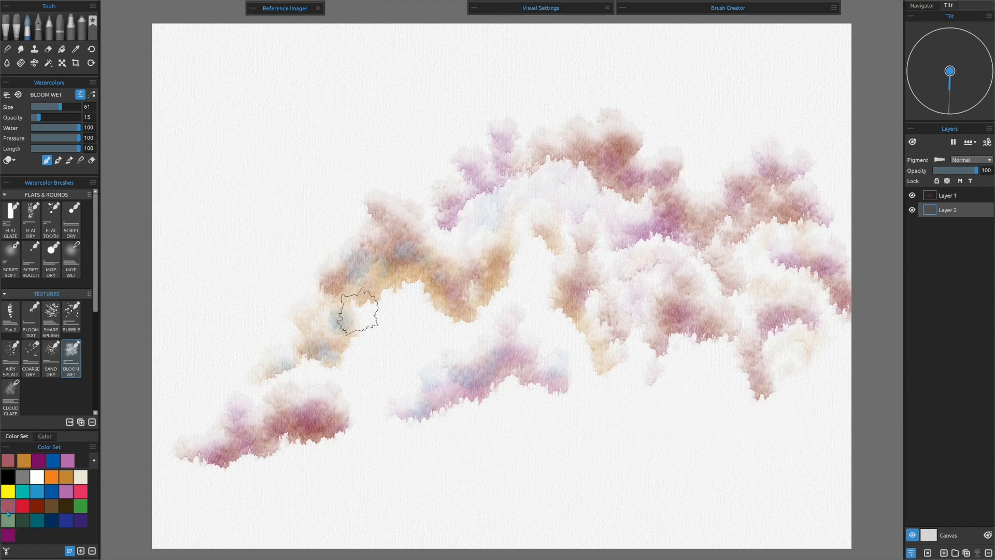
Paint a faint dusty rose cloud column up the centre of Layer 2 and soft rose touches around the lower clouds
{"action": "mouse_move", "coordinate": [531, 311]}
{"action": "left_mouse_down"}
{"action": "mouse_move", "coordinate": [526, 288]}
{"action": "mouse_move", "coordinate": [518, 299]}
{"action": "mouse_move", "coordinate": [526, 291]}
{"action": "mouse_move", "coordinate": [545, 323]}
{"action": "mouse_move", "coordinate": [474, 330]}
{"action": "mouse_move", "coordinate": [530, 318]}
{"action": "mouse_move", "coordinate": [547, 325]}
{"action": "mouse_move", "coordinate": [557, 354]}
{"action": "mouse_move", "coordinate": [526, 299]}
{"action": "mouse_move", "coordinate": [552, 381]}
{"action": "mouse_move", "coordinate": [520, 349]}
{"action": "mouse_move", "coordinate": [529, 254]}
{"action": "left_mouse_up"}
{"action": "mouse_move", "coordinate": [511, 309]}
{"action": "left_mouse_down"}
{"action": "mouse_move", "coordinate": [513, 276]}
{"action": "mouse_move", "coordinate": [534, 266]}
{"action": "mouse_move", "coordinate": [529, 288]}
{"action": "mouse_move", "coordinate": [553, 241]}
{"action": "mouse_move", "coordinate": [573, 320]}
{"action": "mouse_move", "coordinate": [493, 355]}
{"action": "mouse_move", "coordinate": [557, 282]}
{"action": "mouse_move", "coordinate": [462, 217]}
{"action": "mouse_move", "coordinate": [615, 310]}
{"action": "mouse_move", "coordinate": [698, 324]}
{"action": "mouse_move", "coordinate": [633, 362]}
{"action": "mouse_move", "coordinate": [626, 382]}
{"action": "mouse_move", "coordinate": [676, 354]}
{"action": "left_mouse_up"}
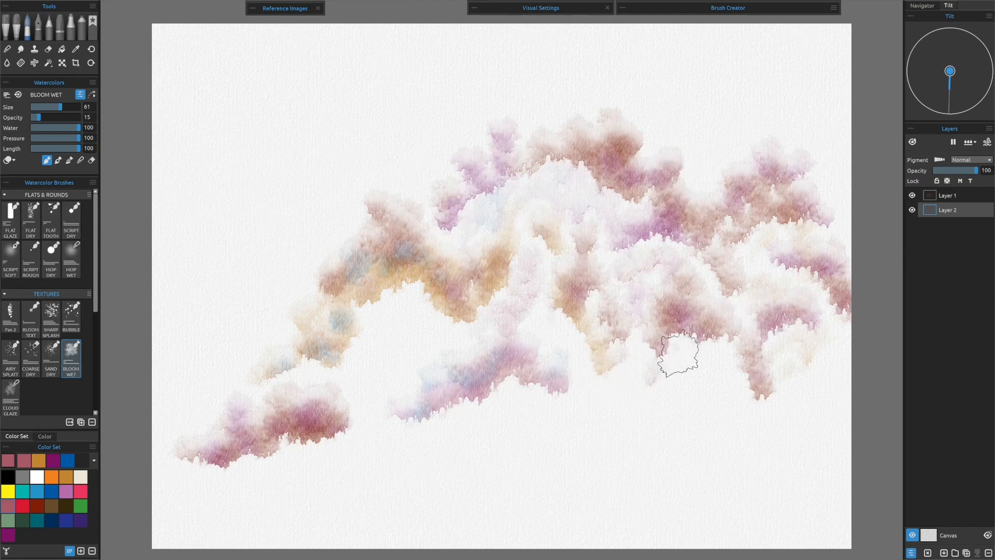
{"action": "mouse_move", "coordinate": [445, 386]}
{"action": "left_mouse_down"}
{"action": "mouse_move", "coordinate": [436, 367]}
{"action": "mouse_move", "coordinate": [433, 375]}
{"action": "left_mouse_up"}
Paint faint ochre clouds below the left clouds, and more below the centre with the brush size set to 45
{"action": "mouse_move", "coordinate": [378, 328]}
{"action": "left_mouse_down"}
{"action": "mouse_move", "coordinate": [392, 311]}
{"action": "mouse_move", "coordinate": [408, 308]}
{"action": "mouse_move", "coordinate": [415, 291]}
{"action": "mouse_move", "coordinate": [436, 324]}
{"action": "left_mouse_up"}
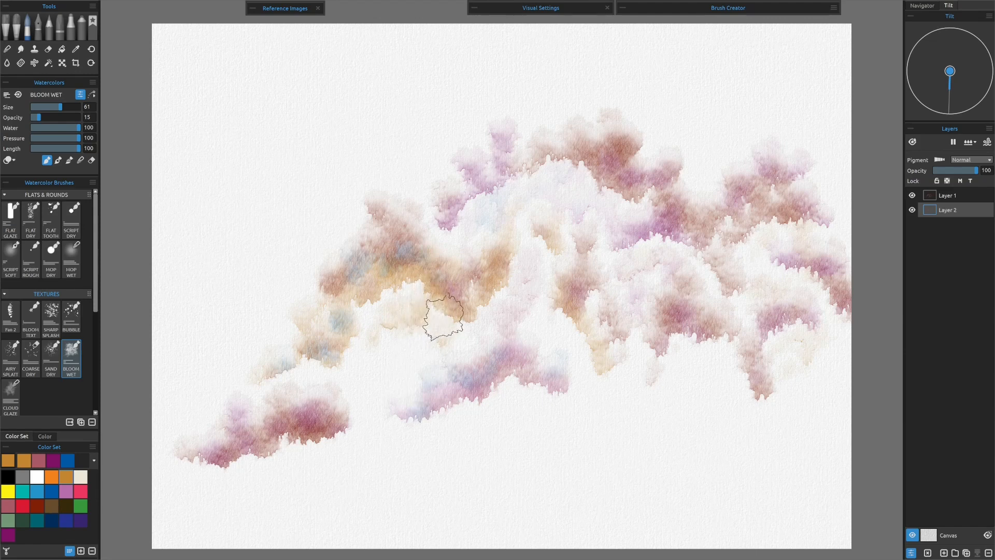
{"action": "mouse_move", "coordinate": [380, 368]}
{"action": "left_mouse_down"}
{"action": "mouse_move", "coordinate": [358, 373]}
{"action": "mouse_move", "coordinate": [405, 370]}
{"action": "left_mouse_up"}
{"action": "left_click", "coordinate": [56, 110]}
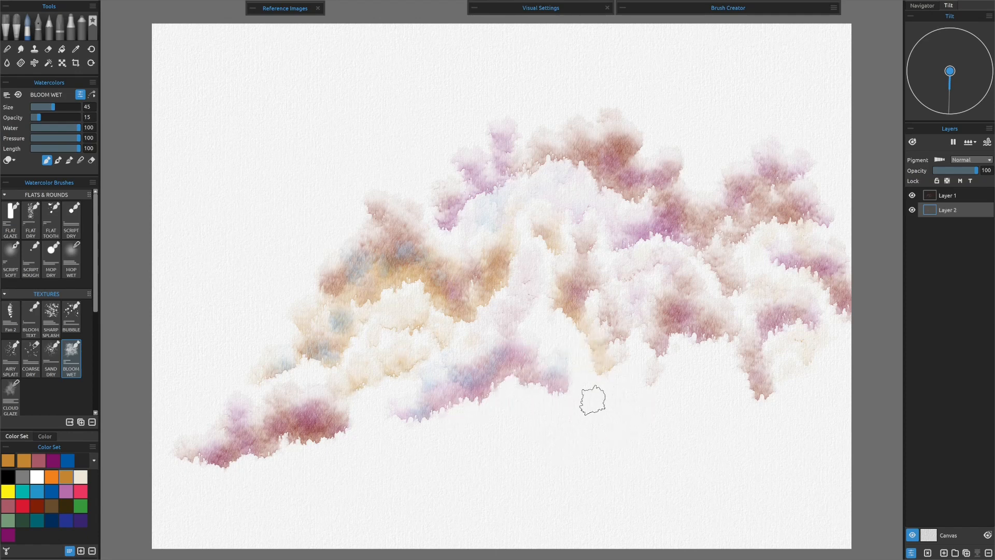
{"action": "left_click_drag", "start_coordinate": [588, 397], "coordinate": [578, 407]}
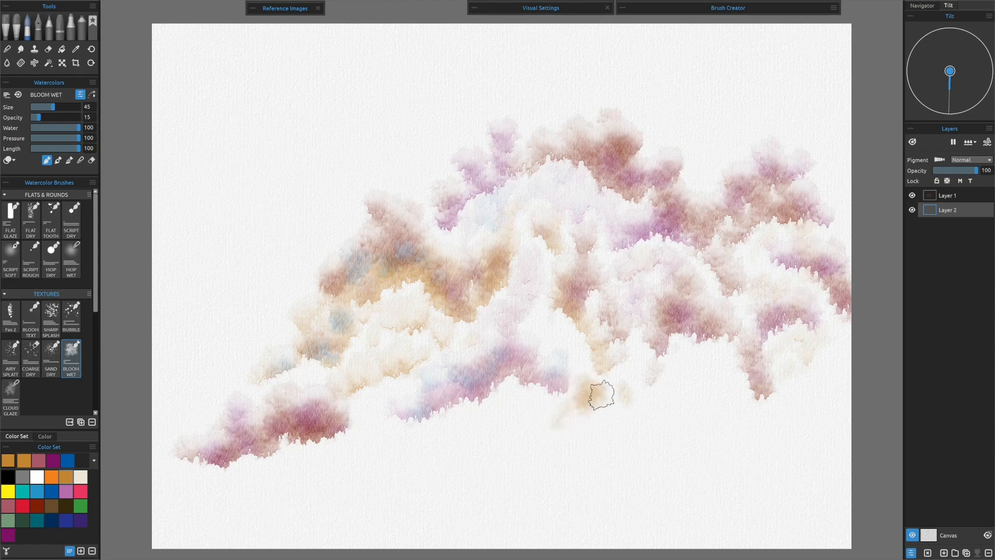
{"action": "mouse_move", "coordinate": [630, 414]}
{"action": "left_mouse_down"}
{"action": "mouse_move", "coordinate": [600, 404]}
{"action": "mouse_move", "coordinate": [546, 422]}
{"action": "left_mouse_up"}
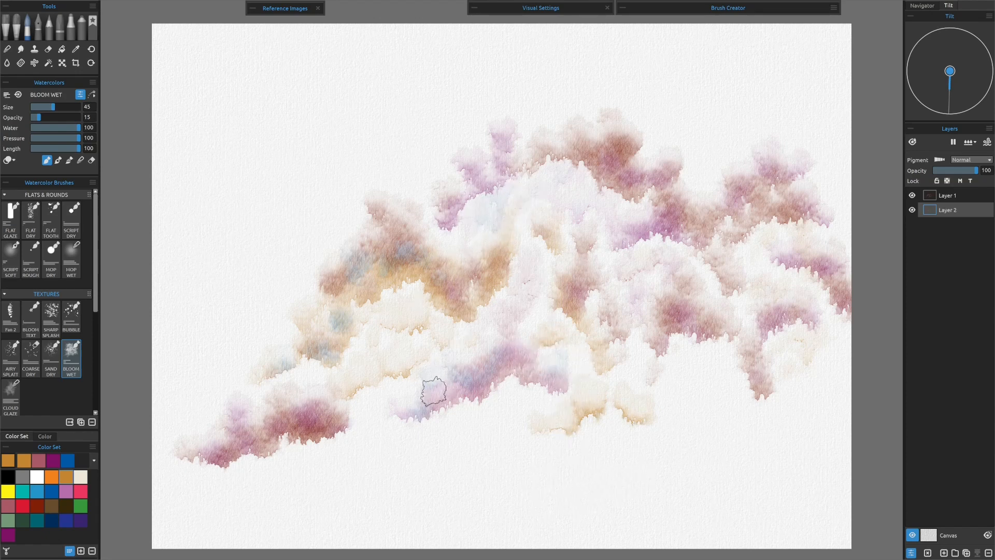
Add faint blue touches to the violet clouds and burnt sienna shading to the lower and left ochre clouds on Layer 2
{"action": "left_click", "coordinate": [48, 526]}
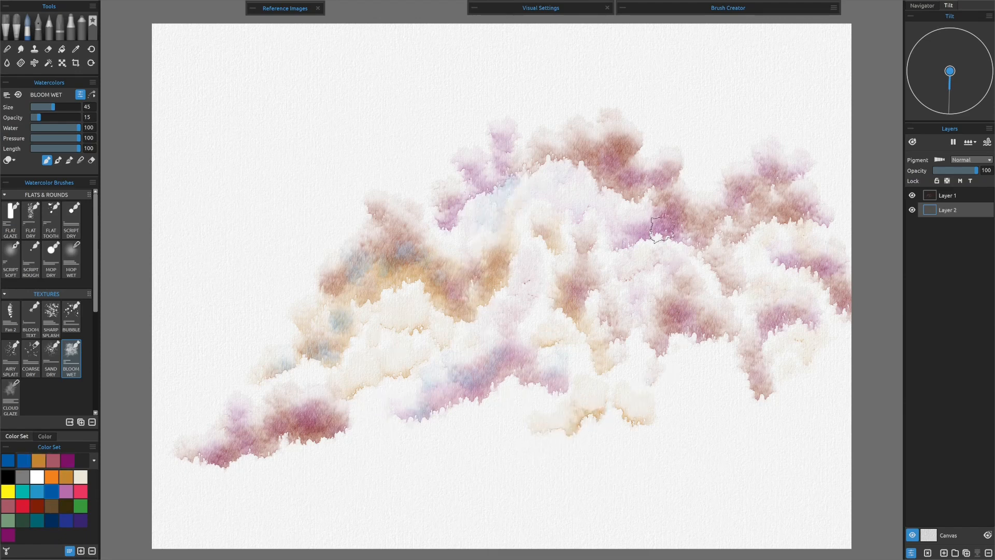
{"action": "left_click", "coordinate": [36, 509]}
{"action": "left_click_drag", "start_coordinate": [588, 386], "coordinate": [577, 408]}
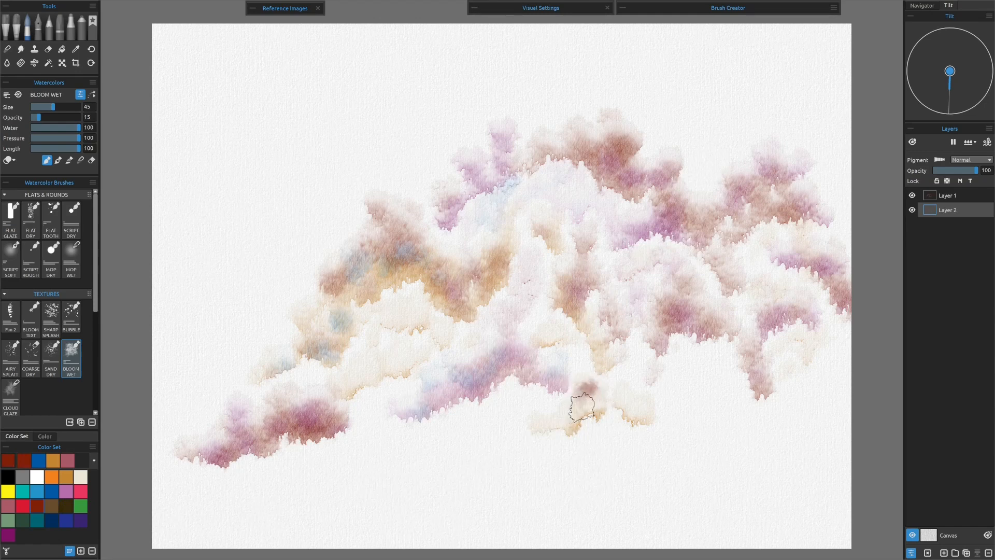
{"action": "mouse_move", "coordinate": [633, 383]}
{"action": "left_mouse_down"}
{"action": "mouse_move", "coordinate": [643, 414]}
{"action": "mouse_move", "coordinate": [652, 401]}
{"action": "mouse_move", "coordinate": [663, 406]}
{"action": "mouse_move", "coordinate": [644, 426]}
{"action": "mouse_move", "coordinate": [611, 379]}
{"action": "mouse_move", "coordinate": [689, 402]}
{"action": "mouse_move", "coordinate": [680, 365]}
{"action": "mouse_move", "coordinate": [701, 356]}
{"action": "left_mouse_up"}
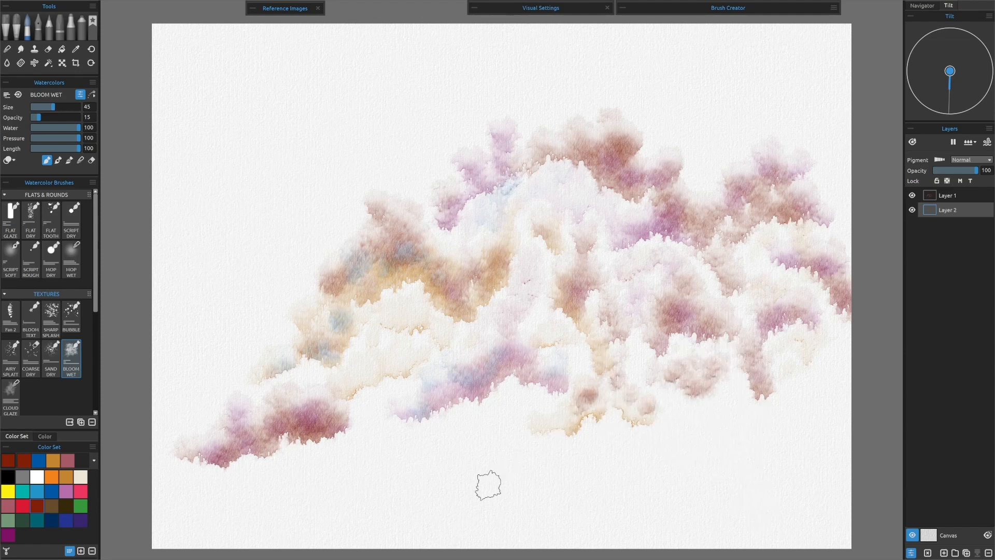
{"action": "left_click_drag", "start_coordinate": [402, 358], "coordinate": [337, 381]}
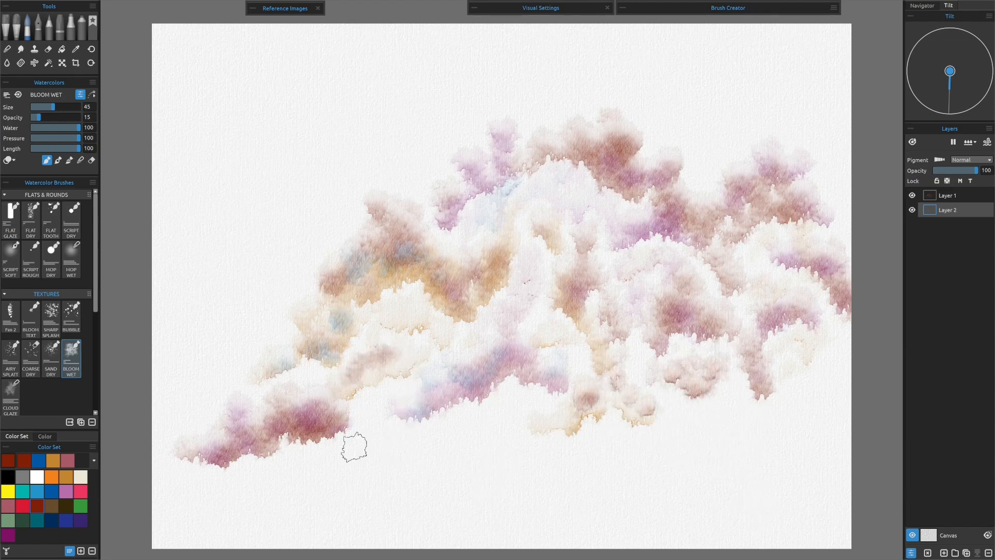
{"action": "left_click_drag", "start_coordinate": [407, 297], "coordinate": [420, 309]}
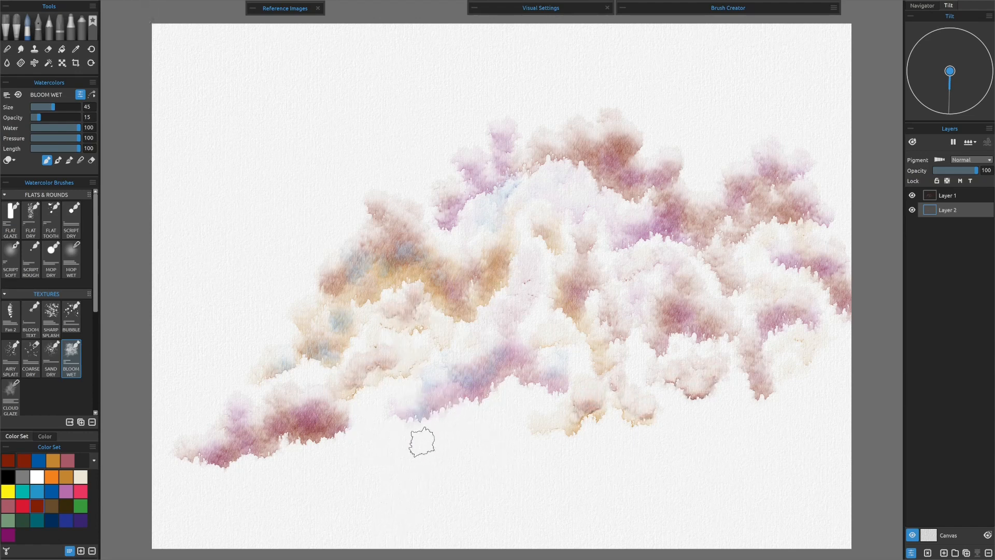
{"action": "mouse_move", "coordinate": [702, 381]}
{"action": "left_mouse_down"}
{"action": "mouse_move", "coordinate": [690, 352]}
{"action": "mouse_move", "coordinate": [708, 364]}
{"action": "left_mouse_up"}
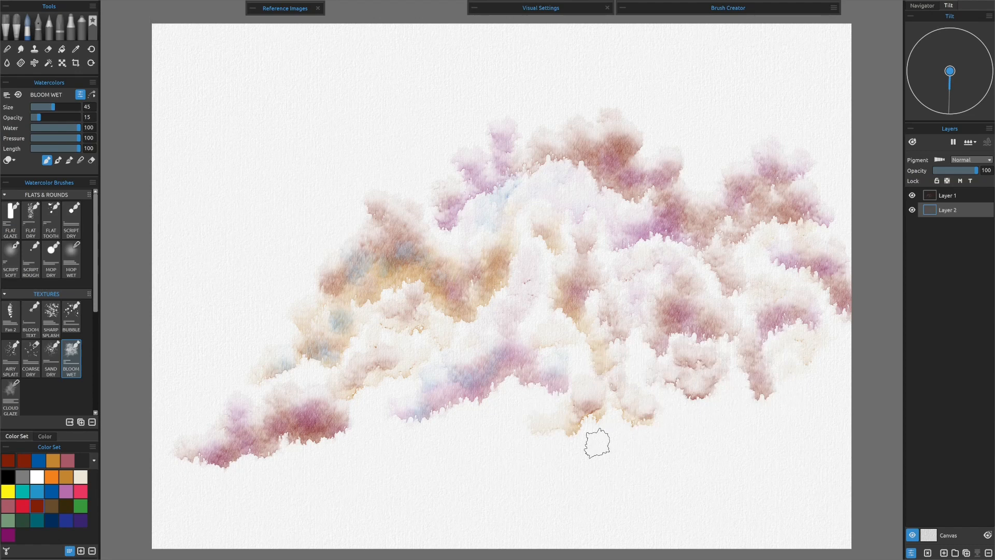
Paint faint light violet clouds at the canvas's right edge, beneath the right-hand purple clouds on Layer 2
{"action": "left_click", "coordinate": [66, 495]}
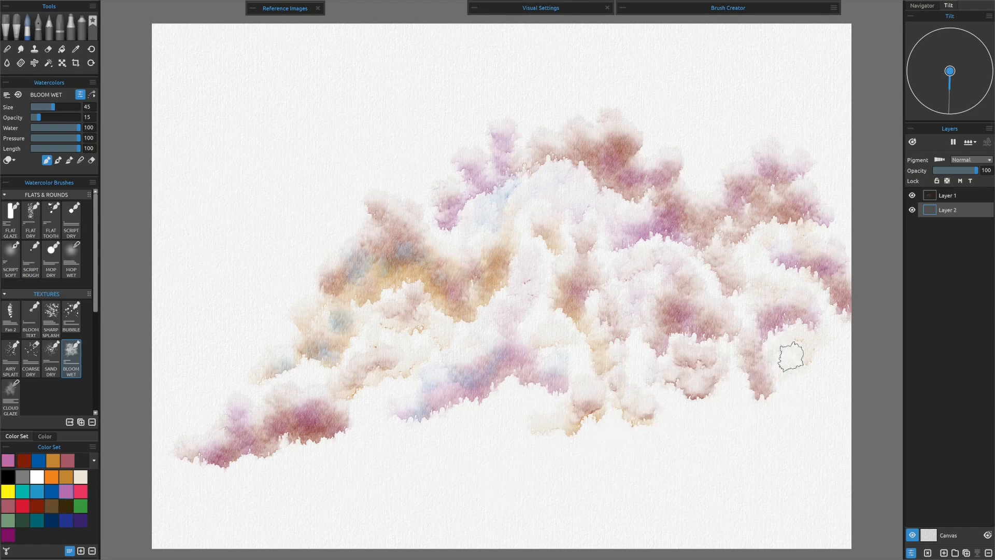
{"action": "mouse_move", "coordinate": [789, 353]}
{"action": "left_mouse_down"}
{"action": "mouse_move", "coordinate": [831, 367]}
{"action": "mouse_move", "coordinate": [834, 354]}
{"action": "mouse_move", "coordinate": [847, 364]}
{"action": "mouse_move", "coordinate": [841, 344]}
{"action": "left_mouse_up"}
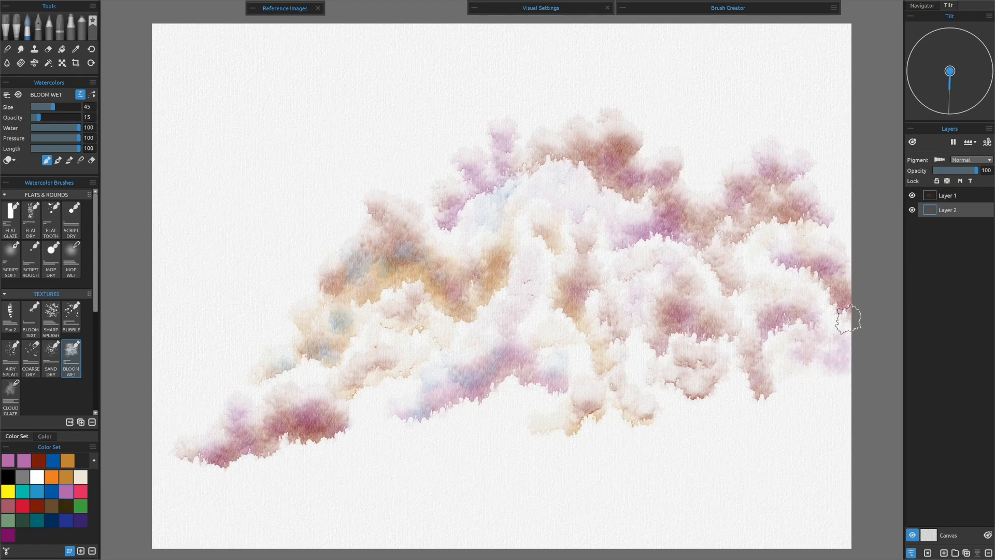
{"action": "key", "text": "d"}
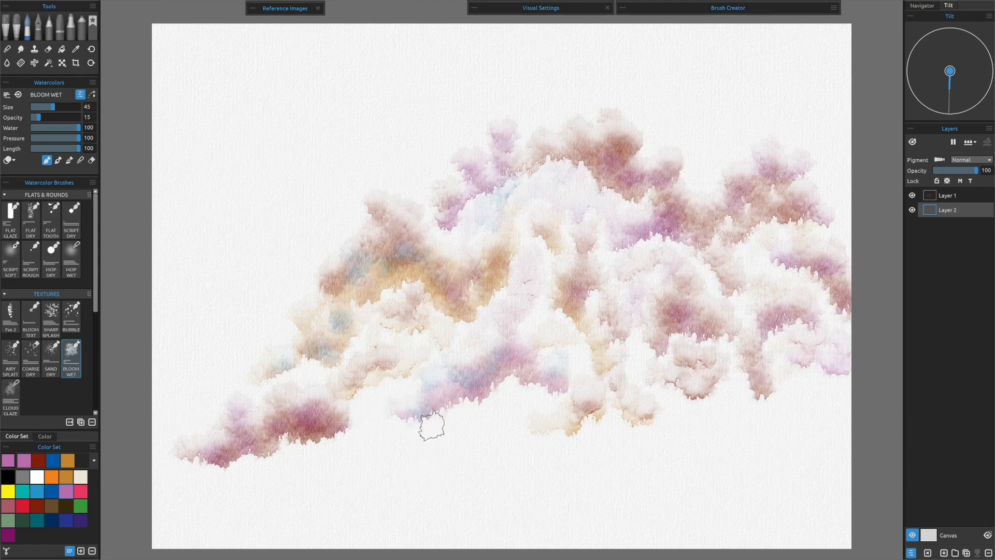
Paint faint ochre clouds on Layer 2 just below the central violet cloud, joining the lower ochre clouds
{"action": "left_click", "coordinate": [66, 477]}
{"action": "mouse_move", "coordinate": [504, 414]}
{"action": "left_mouse_down"}
{"action": "mouse_move", "coordinate": [542, 416]}
{"action": "mouse_move", "coordinate": [522, 418]}
{"action": "mouse_move", "coordinate": [516, 393]}
{"action": "mouse_move", "coordinate": [435, 420]}
{"action": "left_mouse_up"}
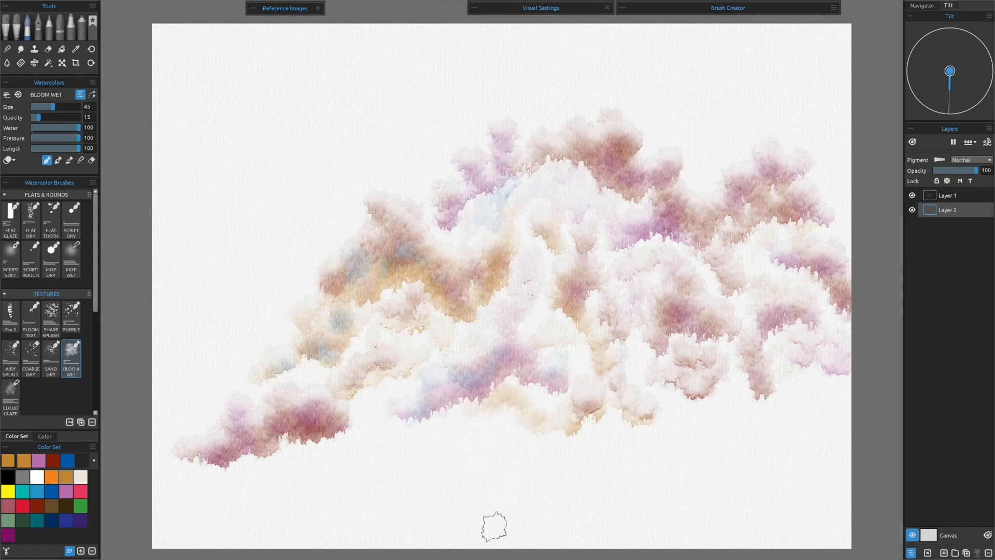
{"action": "key", "text": "w"}
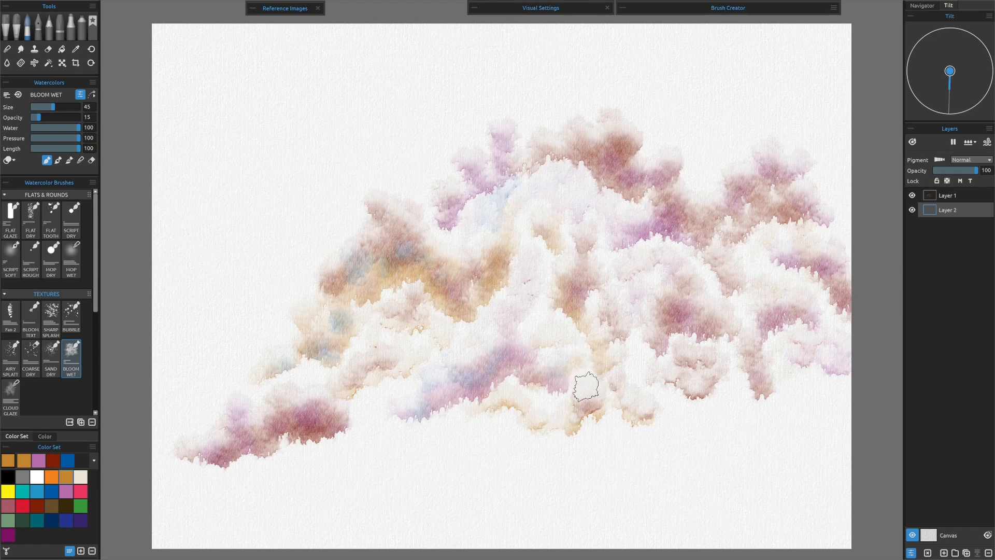
{"action": "key", "text": "w"}
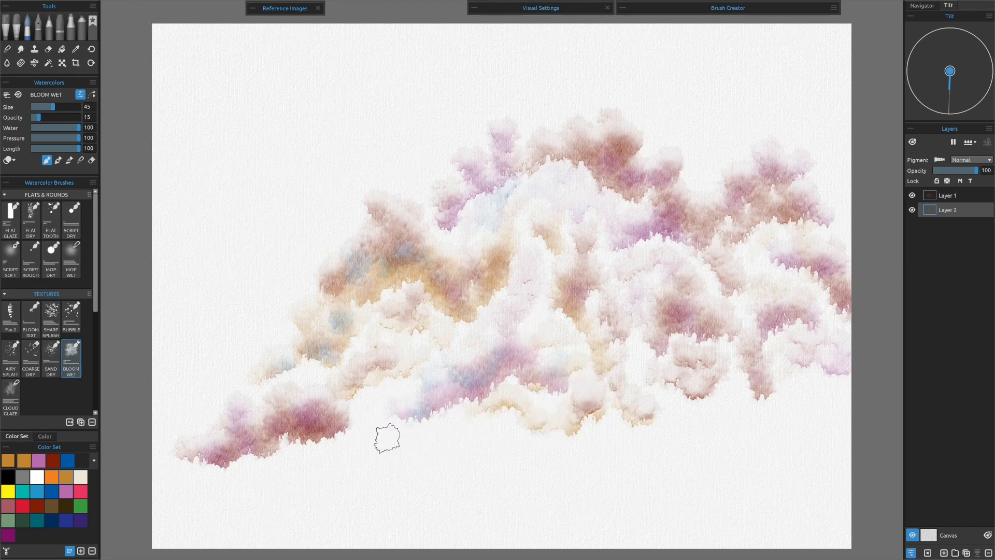
Paint a faint ochre cloud strip at the lower left of centre and tint it with light violet
{"action": "mouse_move", "coordinate": [383, 438]}
{"action": "left_mouse_down"}
{"action": "mouse_move", "coordinate": [409, 441]}
{"action": "mouse_move", "coordinate": [440, 426]}
{"action": "mouse_move", "coordinate": [440, 440]}
{"action": "mouse_move", "coordinate": [451, 430]}
{"action": "mouse_move", "coordinate": [465, 449]}
{"action": "mouse_move", "coordinate": [450, 427]}
{"action": "mouse_move", "coordinate": [340, 434]}
{"action": "left_mouse_up"}
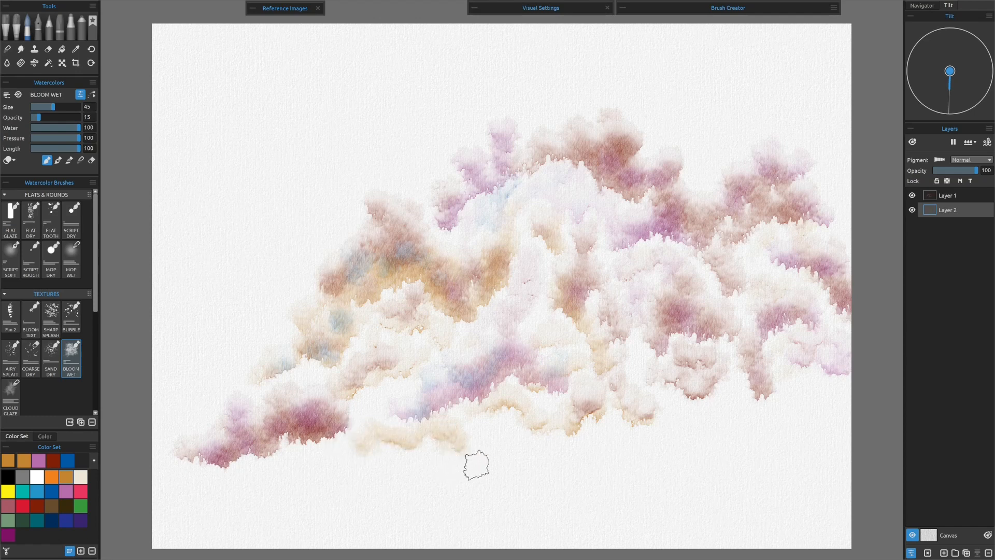
{"action": "left_click", "coordinate": [66, 492]}
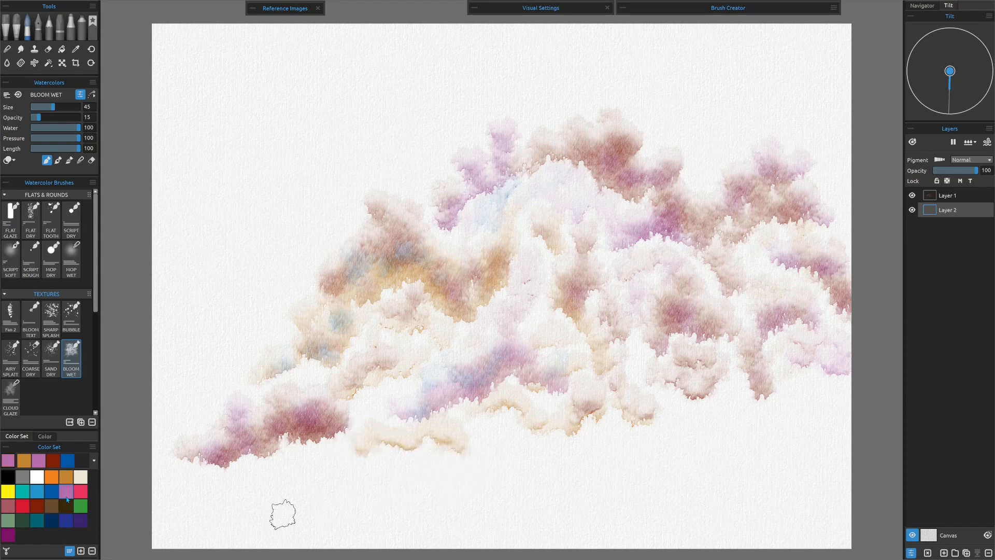
{"action": "left_click_drag", "start_coordinate": [403, 433], "coordinate": [436, 410]}
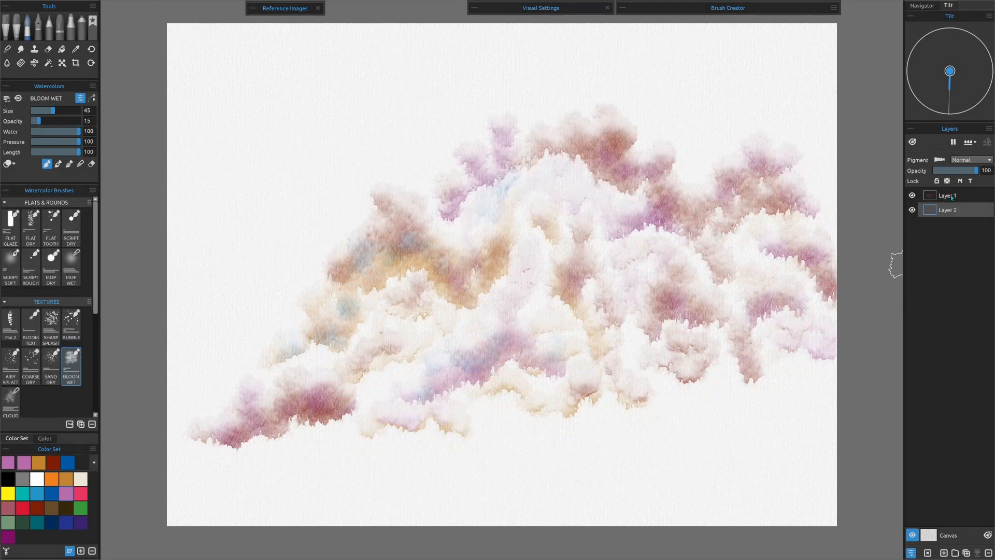
Add a new layer above Layer 1 and tilt the canvas so the paint flows straight upward
{"action": "left_click", "coordinate": [949, 197]}
{"action": "key", "text": "ctrl+shift+n"}
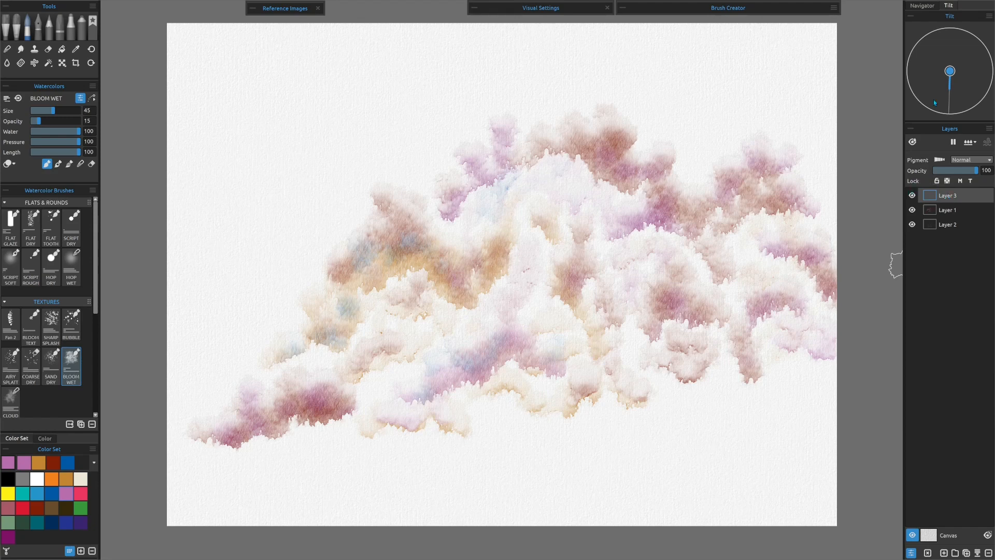
{"action": "left_click", "coordinate": [952, 53]}
{"action": "mouse_move", "coordinate": [511, 275]}
{"action": "left_mouse_down"}
{"action": "mouse_move", "coordinate": [567, 254]}
{"action": "mouse_move", "coordinate": [506, 215]}
{"action": "mouse_move", "coordinate": [520, 238]}
{"action": "mouse_move", "coordinate": [521, 188]}
{"action": "left_mouse_up"}
Set the brush opacity to 5 and paint faint burnt sienna and rose-violet clouds across the upper left of Layer 3
{"action": "left_click", "coordinate": [65, 482]}
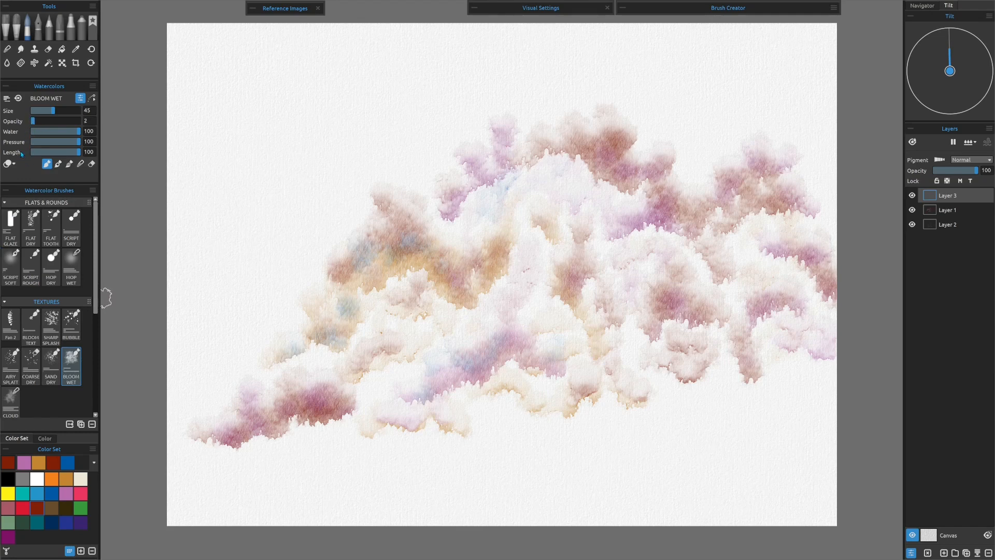
{"action": "left_click_drag", "start_coordinate": [32, 122], "coordinate": [33, 125]}
{"action": "mouse_move", "coordinate": [296, 181]}
{"action": "left_mouse_down"}
{"action": "mouse_move", "coordinate": [276, 196]}
{"action": "mouse_move", "coordinate": [278, 208]}
{"action": "mouse_move", "coordinate": [286, 180]}
{"action": "mouse_move", "coordinate": [339, 202]}
{"action": "mouse_move", "coordinate": [305, 187]}
{"action": "mouse_move", "coordinate": [274, 230]}
{"action": "mouse_move", "coordinate": [334, 215]}
{"action": "left_mouse_up"}
{"action": "mouse_move", "coordinate": [349, 157]}
{"action": "left_mouse_down"}
{"action": "mouse_move", "coordinate": [386, 155]}
{"action": "mouse_move", "coordinate": [387, 110]}
{"action": "mouse_move", "coordinate": [423, 92]}
{"action": "mouse_move", "coordinate": [418, 138]}
{"action": "mouse_move", "coordinate": [424, 108]}
{"action": "mouse_move", "coordinate": [447, 143]}
{"action": "mouse_move", "coordinate": [385, 151]}
{"action": "mouse_move", "coordinate": [364, 166]}
{"action": "mouse_move", "coordinate": [428, 142]}
{"action": "mouse_move", "coordinate": [427, 163]}
{"action": "mouse_move", "coordinate": [362, 136]}
{"action": "mouse_move", "coordinate": [353, 151]}
{"action": "mouse_move", "coordinate": [328, 145]}
{"action": "mouse_move", "coordinate": [413, 146]}
{"action": "mouse_move", "coordinate": [451, 129]}
{"action": "mouse_move", "coordinate": [262, 218]}
{"action": "mouse_move", "coordinate": [232, 259]}
{"action": "mouse_move", "coordinate": [199, 247]}
{"action": "mouse_move", "coordinate": [260, 188]}
{"action": "mouse_move", "coordinate": [277, 198]}
{"action": "mouse_move", "coordinate": [205, 279]}
{"action": "mouse_move", "coordinate": [295, 197]}
{"action": "mouse_move", "coordinate": [312, 202]}
{"action": "mouse_move", "coordinate": [328, 145]}
{"action": "mouse_move", "coordinate": [337, 202]}
{"action": "mouse_move", "coordinate": [367, 194]}
{"action": "mouse_move", "coordinate": [398, 118]}
{"action": "mouse_move", "coordinate": [488, 112]}
{"action": "mouse_move", "coordinate": [401, 177]}
{"action": "mouse_move", "coordinate": [293, 186]}
{"action": "mouse_move", "coordinate": [287, 202]}
{"action": "mouse_move", "coordinate": [276, 188]}
{"action": "mouse_move", "coordinate": [250, 218]}
{"action": "mouse_move", "coordinate": [287, 205]}
{"action": "mouse_move", "coordinate": [241, 233]}
{"action": "mouse_move", "coordinate": [229, 211]}
{"action": "mouse_move", "coordinate": [168, 246]}
{"action": "mouse_move", "coordinate": [271, 253]}
{"action": "mouse_move", "coordinate": [206, 310]}
{"action": "mouse_move", "coordinate": [213, 335]}
{"action": "mouse_move", "coordinate": [280, 271]}
{"action": "mouse_move", "coordinate": [175, 364]}
{"action": "mouse_move", "coordinate": [265, 243]}
{"action": "mouse_move", "coordinate": [284, 259]}
{"action": "mouse_move", "coordinate": [211, 285]}
{"action": "mouse_move", "coordinate": [204, 343]}
{"action": "mouse_move", "coordinate": [238, 309]}
{"action": "mouse_move", "coordinate": [233, 332]}
{"action": "mouse_move", "coordinate": [275, 318]}
{"action": "mouse_move", "coordinate": [178, 374]}
{"action": "mouse_move", "coordinate": [216, 373]}
{"action": "mouse_move", "coordinate": [267, 337]}
{"action": "left_mouse_up"}
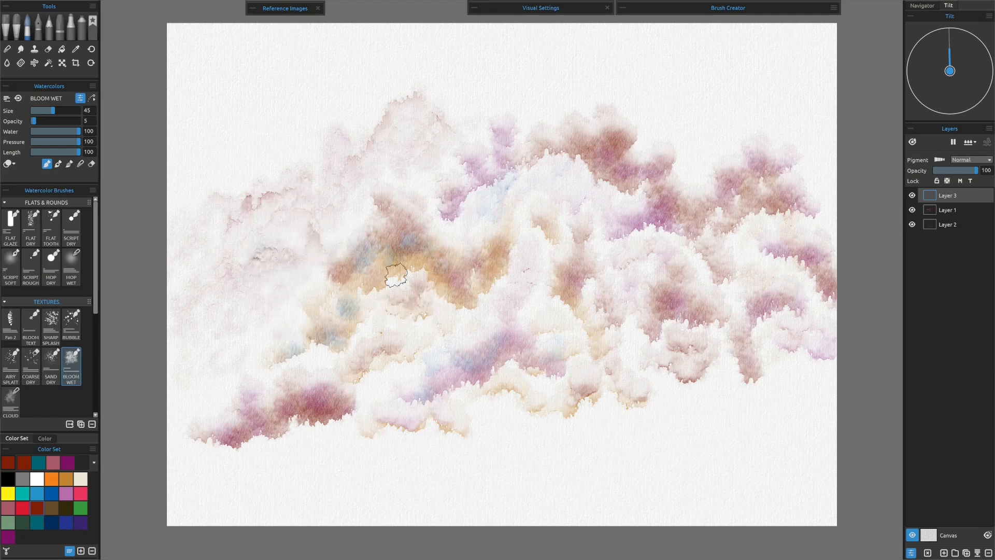
Dry Layer 3 and check its wet areas with Show Wet
{"action": "left_click", "coordinate": [971, 143]}
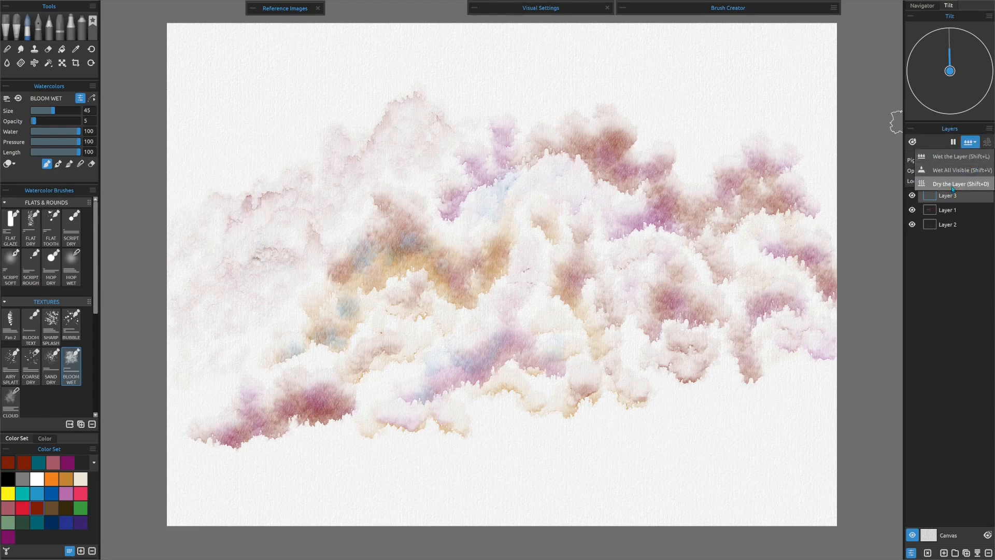
{"action": "left_click", "coordinate": [953, 184]}
{"action": "left_click", "coordinate": [913, 143]}
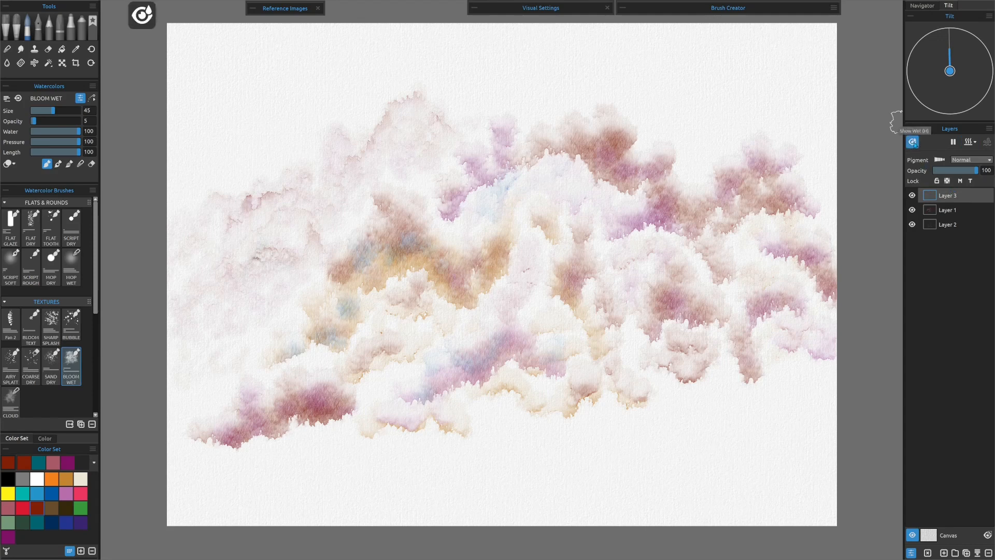
{"action": "left_click", "coordinate": [913, 143]}
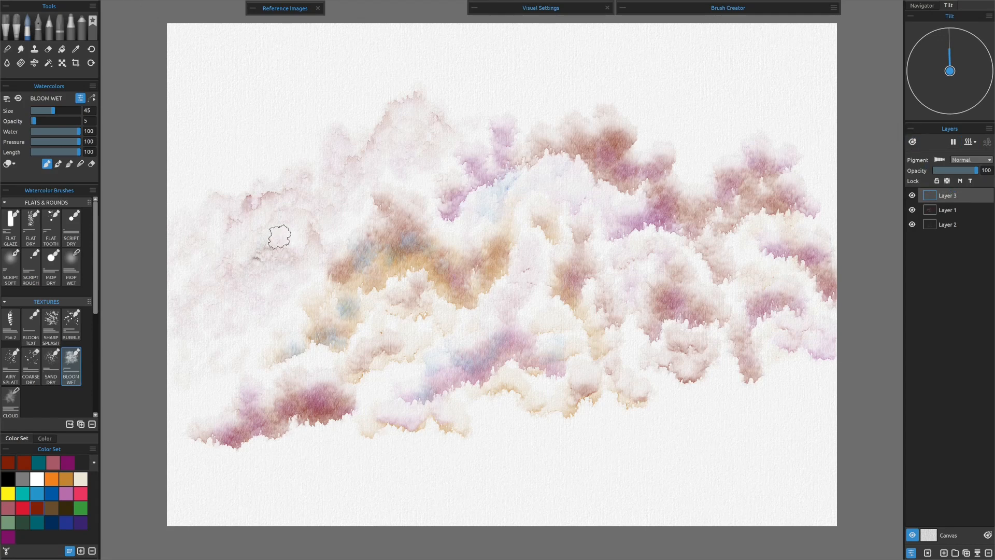
Glaze faint burnt sienna and ochre over the dried upper-left clouds on Layer 3
{"action": "mouse_move", "coordinate": [277, 225]}
{"action": "left_mouse_down"}
{"action": "mouse_move", "coordinate": [295, 214]}
{"action": "mouse_move", "coordinate": [302, 224]}
{"action": "mouse_move", "coordinate": [305, 213]}
{"action": "mouse_move", "coordinate": [322, 214]}
{"action": "mouse_move", "coordinate": [257, 253]}
{"action": "mouse_move", "coordinate": [320, 209]}
{"action": "left_mouse_up"}
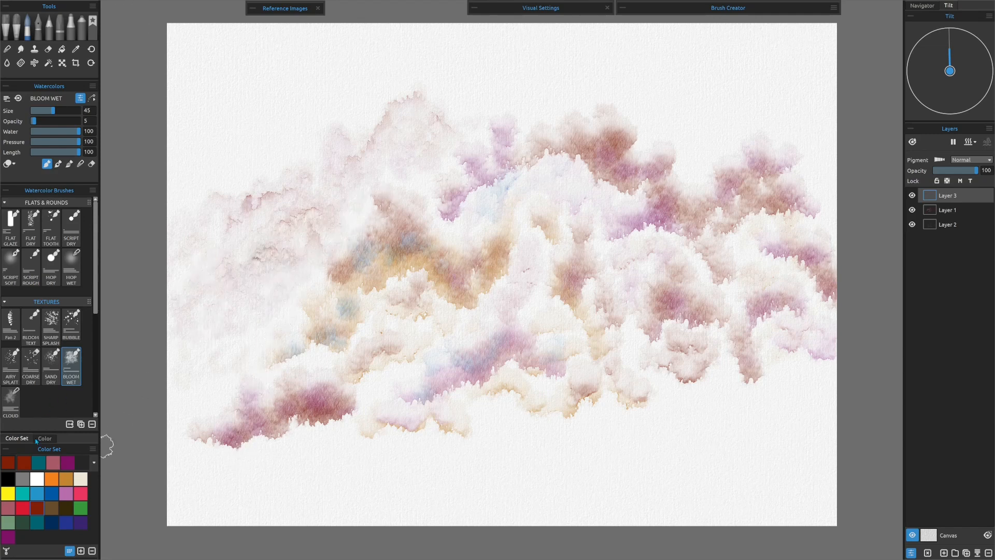
{"action": "left_click", "coordinate": [23, 525]}
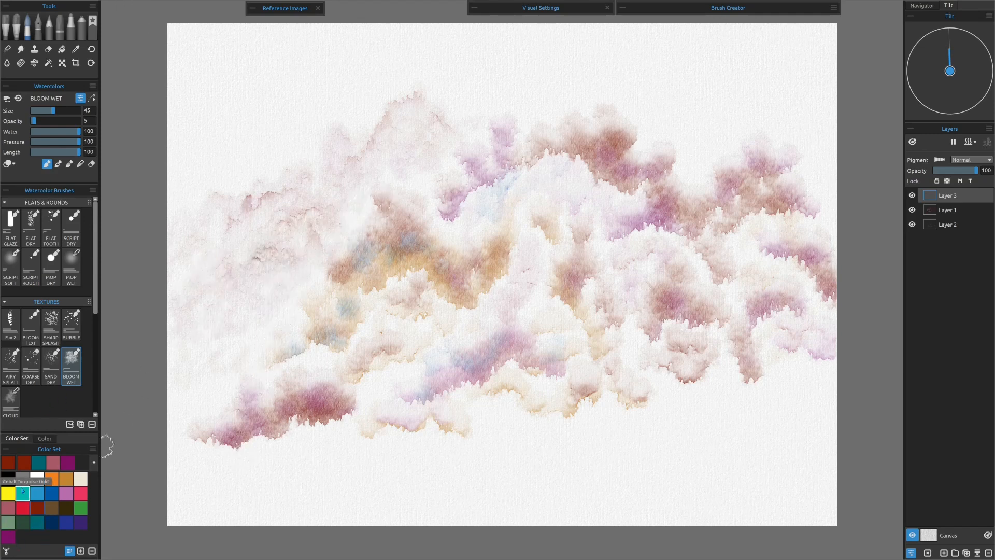
{"action": "left_click", "coordinate": [67, 482]}
{"action": "mouse_move", "coordinate": [243, 240]}
{"action": "left_mouse_down"}
{"action": "mouse_move", "coordinate": [251, 223]}
{"action": "mouse_move", "coordinate": [252, 246]}
{"action": "left_mouse_up"}
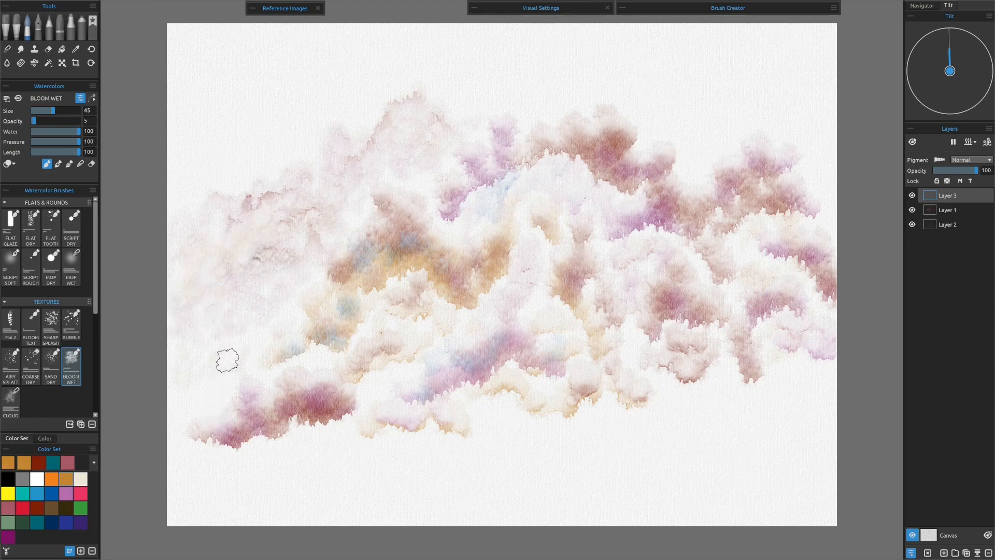
Paint faint ochre over the tallest upper-left cloud and burnt sienna on the peak to its left, using brush opacity 8
{"action": "mouse_move", "coordinate": [389, 148]}
{"action": "left_mouse_down"}
{"action": "mouse_move", "coordinate": [441, 157]}
{"action": "mouse_move", "coordinate": [397, 161]}
{"action": "mouse_move", "coordinate": [354, 193]}
{"action": "left_mouse_up"}
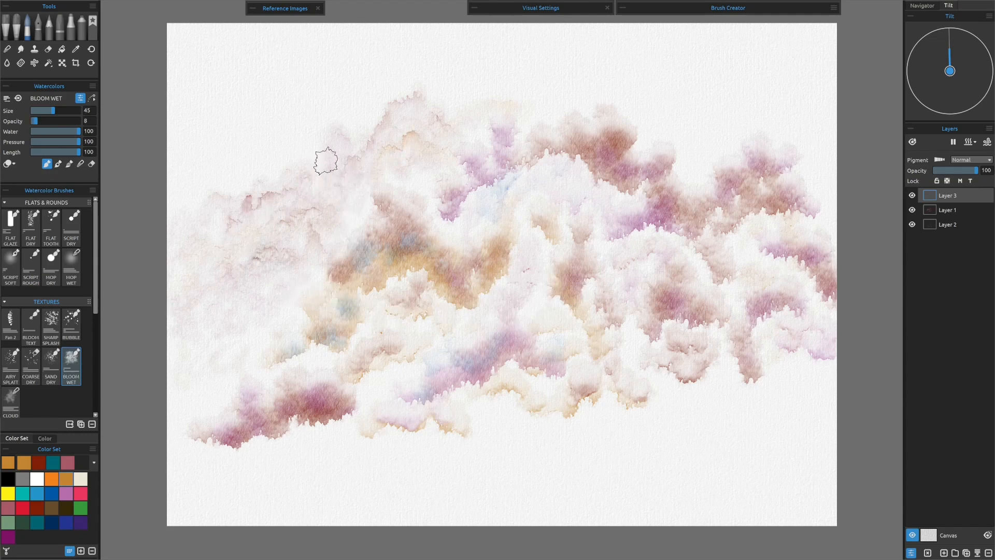
{"action": "left_click", "coordinate": [37, 508]}
{"action": "mouse_move", "coordinate": [292, 140]}
{"action": "left_mouse_down"}
{"action": "mouse_move", "coordinate": [319, 132]}
{"action": "mouse_move", "coordinate": [295, 154]}
{"action": "mouse_move", "coordinate": [335, 151]}
{"action": "mouse_move", "coordinate": [274, 153]}
{"action": "mouse_move", "coordinate": [290, 138]}
{"action": "mouse_move", "coordinate": [270, 172]}
{"action": "left_mouse_up"}
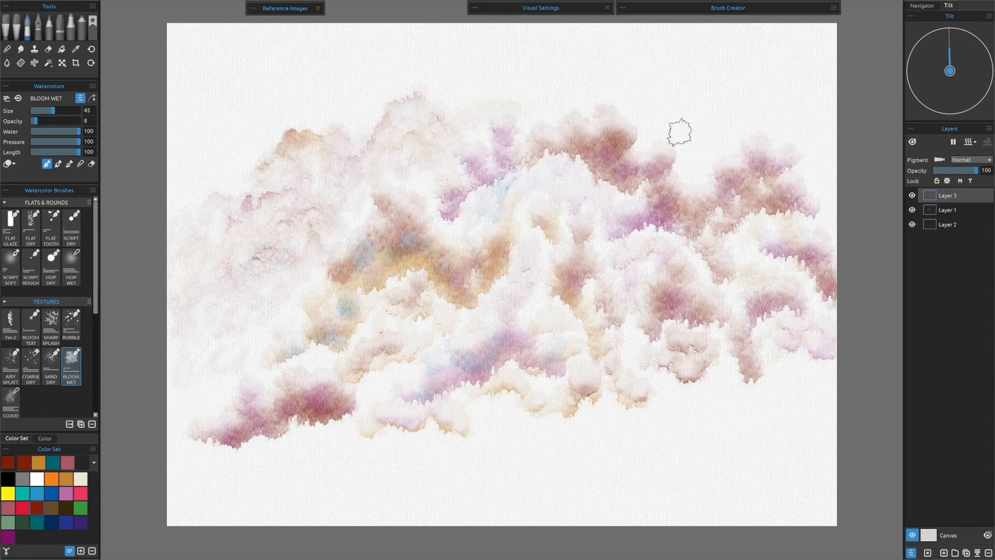
Paint a faint cloud in burnt sienna, dusty rose and blue in the gap above the right-hand purple clouds
{"action": "mouse_move", "coordinate": [656, 130]}
{"action": "left_mouse_down"}
{"action": "mouse_move", "coordinate": [741, 127]}
{"action": "mouse_move", "coordinate": [656, 129]}
{"action": "mouse_move", "coordinate": [717, 151]}
{"action": "mouse_move", "coordinate": [687, 202]}
{"action": "left_mouse_up"}
{"action": "left_click", "coordinate": [7, 508]}
{"action": "mouse_move", "coordinate": [737, 138]}
{"action": "left_mouse_down"}
{"action": "mouse_move", "coordinate": [734, 154]}
{"action": "mouse_move", "coordinate": [684, 173]}
{"action": "mouse_move", "coordinate": [700, 188]}
{"action": "left_mouse_up"}
{"action": "left_click", "coordinate": [52, 498]}
{"action": "left_click_drag", "start_coordinate": [695, 129], "coordinate": [697, 130]}
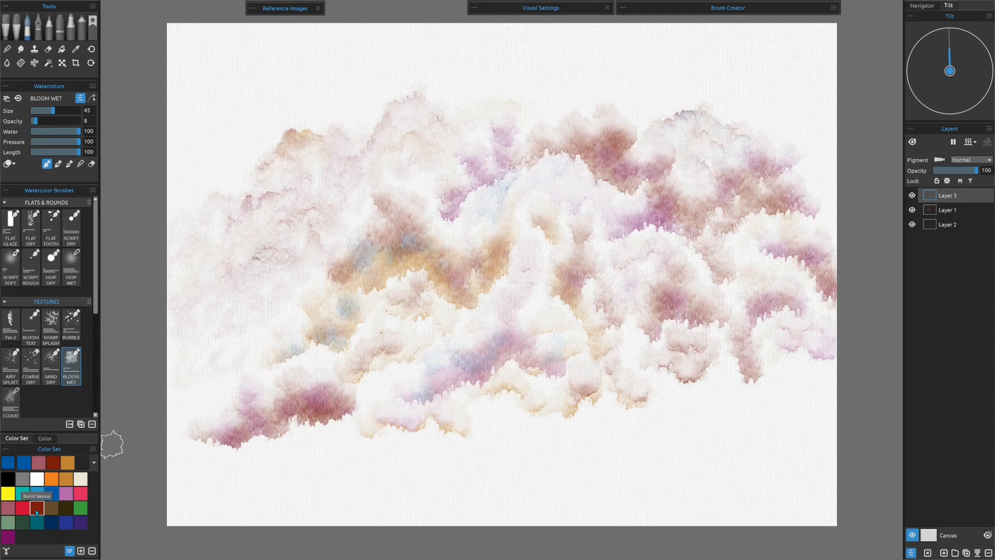
Paint faint light violet clouds near the canvas's upper-right edge on Layer 3, then pick the dark purple colour
{"action": "left_click", "coordinate": [67, 495]}
{"action": "mouse_move", "coordinate": [762, 111]}
{"action": "left_mouse_down"}
{"action": "mouse_move", "coordinate": [781, 127]}
{"action": "mouse_move", "coordinate": [800, 109]}
{"action": "mouse_move", "coordinate": [830, 121]}
{"action": "left_mouse_up"}
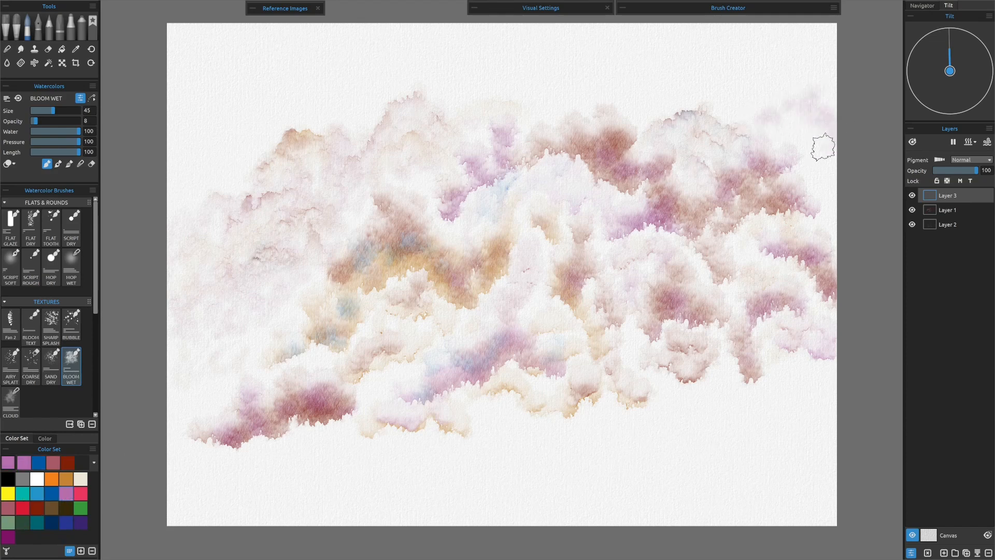
{"action": "left_click_drag", "start_coordinate": [822, 179], "coordinate": [835, 173]}
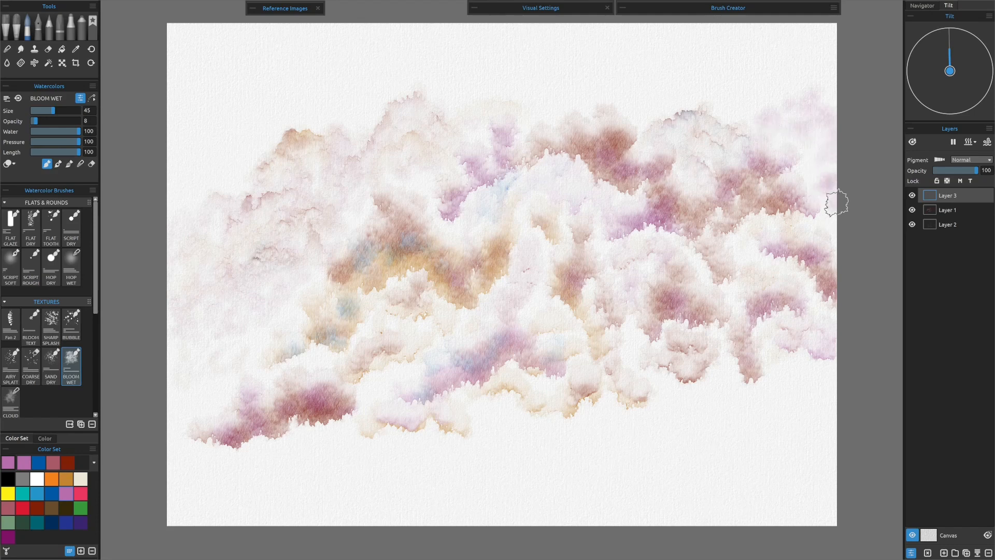
{"action": "left_click", "coordinate": [7, 536]}
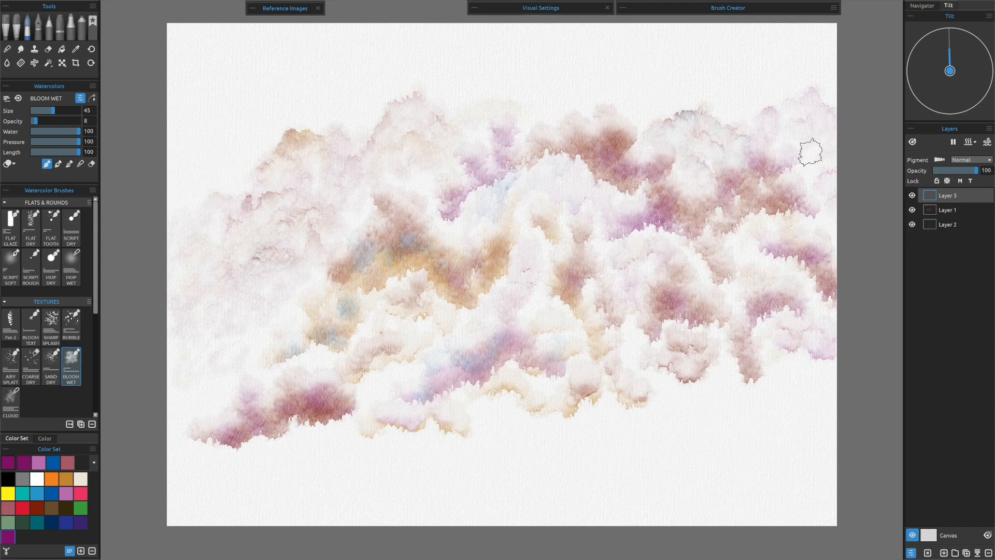
{"action": "key", "text": "w"}
Duplicate Layer 3 to intensify its clouds and merge the copy with the original
{"action": "left_click", "coordinate": [967, 554]}
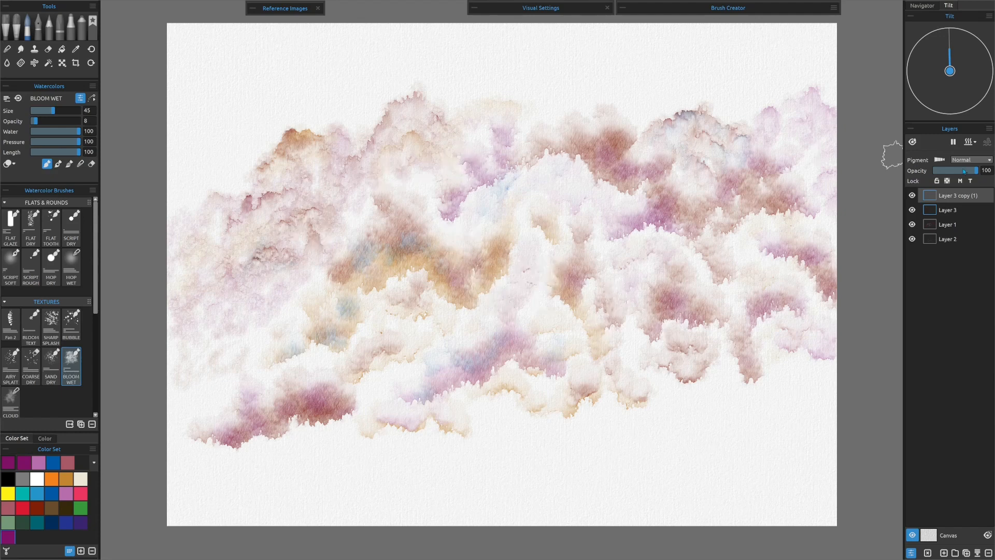
{"action": "left_click", "coordinate": [948, 211], "text": "shift"}
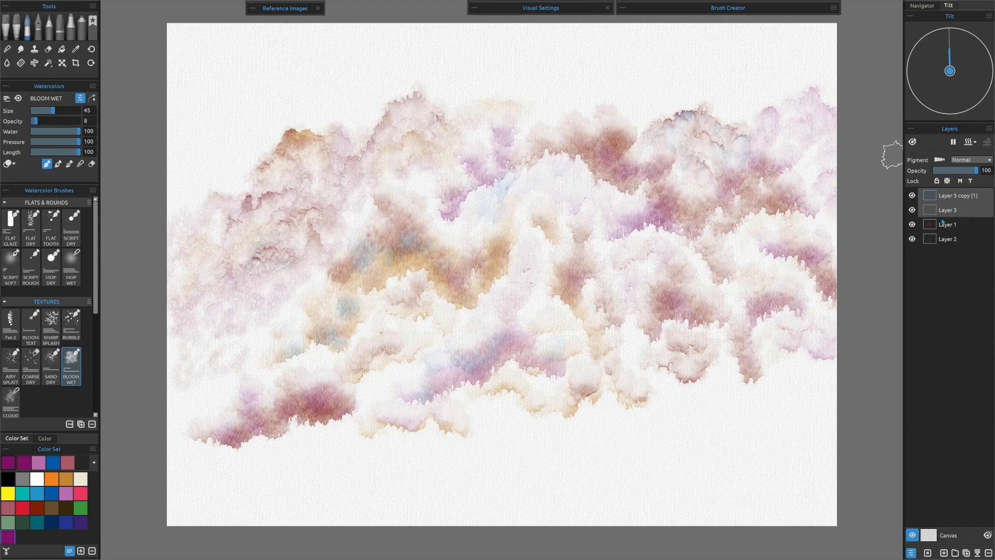
{"action": "left_click", "coordinate": [977, 553]}
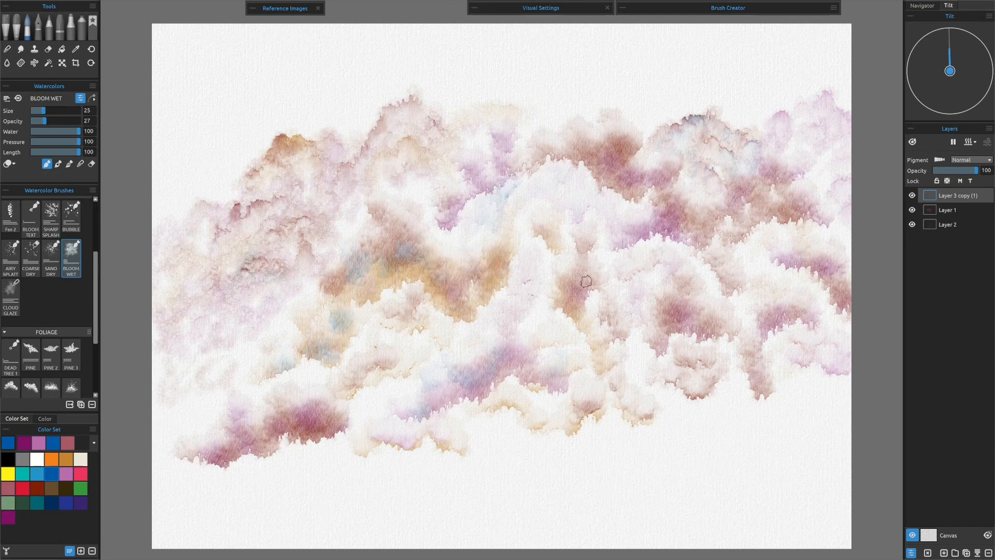
Select all three cloud layers, scale them proportionally to 12.953 by 7.247 in, and move them up to Y 1.920
{"action": "left_click", "coordinate": [951, 226], "text": "shift"}
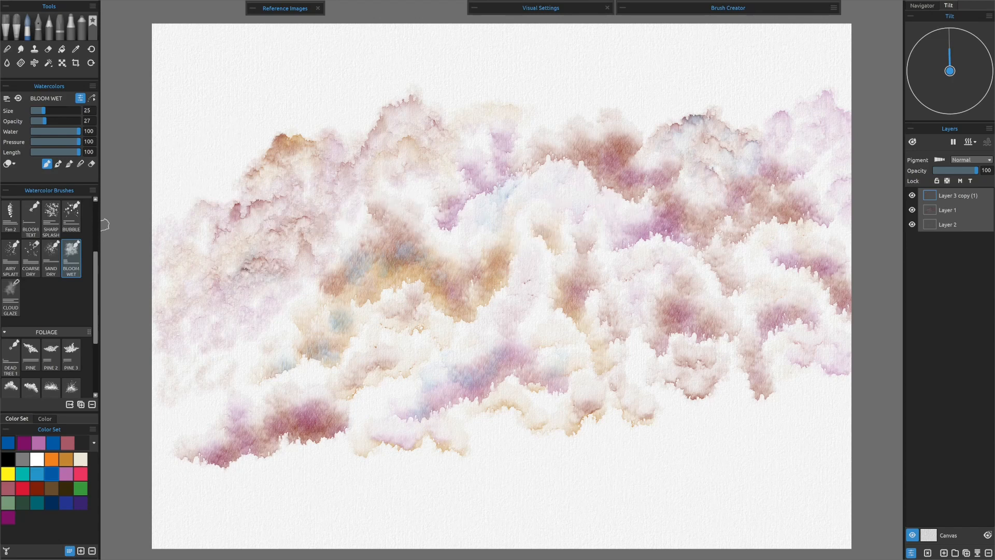
{"action": "left_click", "coordinate": [62, 64]}
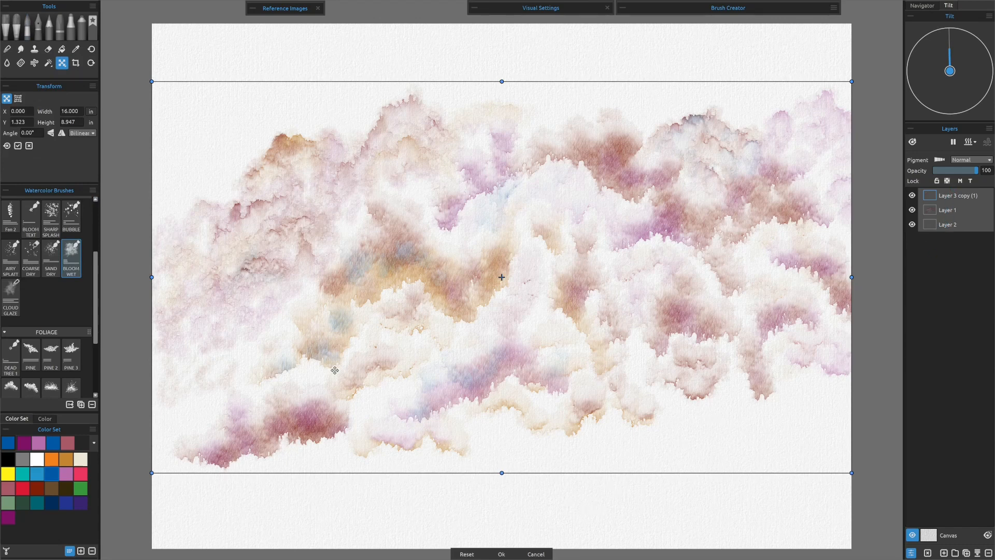
{"action": "mouse_move", "coordinate": [151, 80]}
{"action": "left_mouse_down"}
{"action": "mouse_move", "coordinate": [239, 133]}
{"action": "mouse_move", "coordinate": [319, 157]}
{"action": "left_mouse_up"}
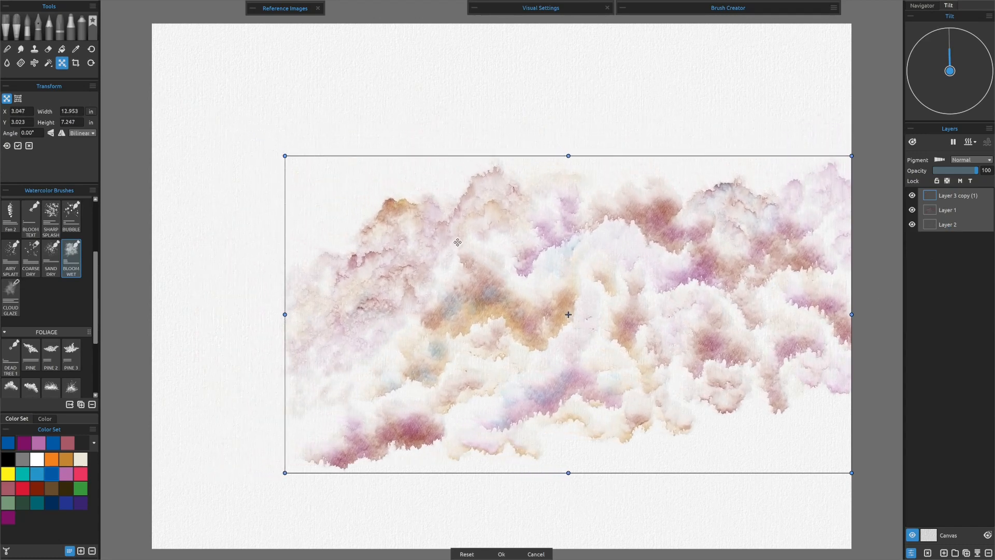
{"action": "left_click_drag", "start_coordinate": [601, 301], "coordinate": [602, 252]}
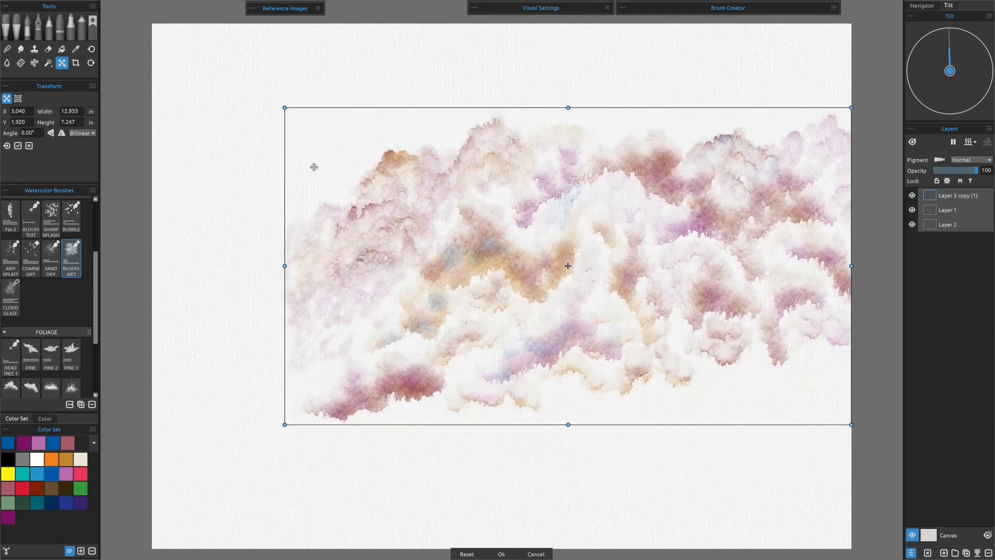
Squeeze the selected clouds to 11.513 in wide, stretch them to 7.747 in high, and apply the transform
{"action": "left_click_drag", "start_coordinate": [285, 266], "coordinate": [322, 266]}
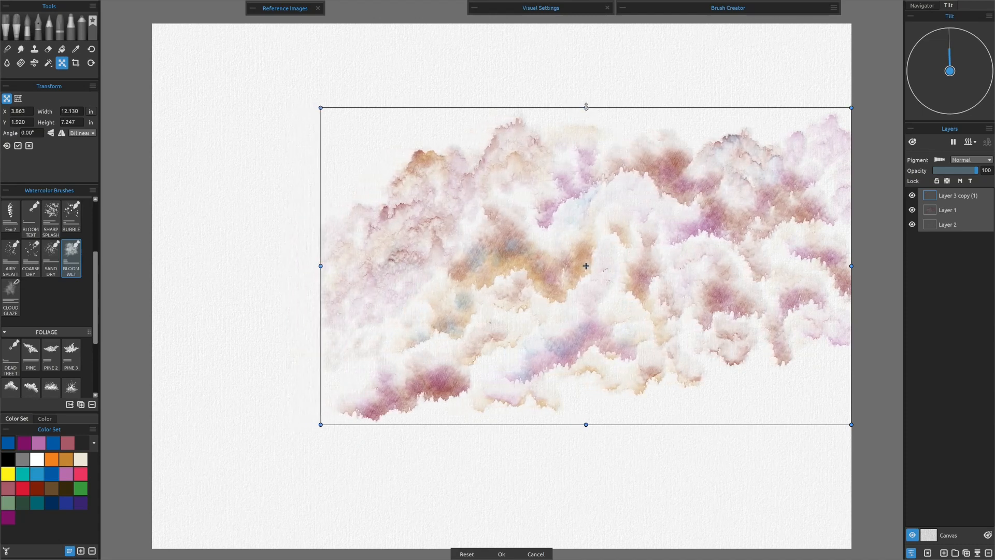
{"action": "left_click_drag", "start_coordinate": [588, 427], "coordinate": [595, 446]}
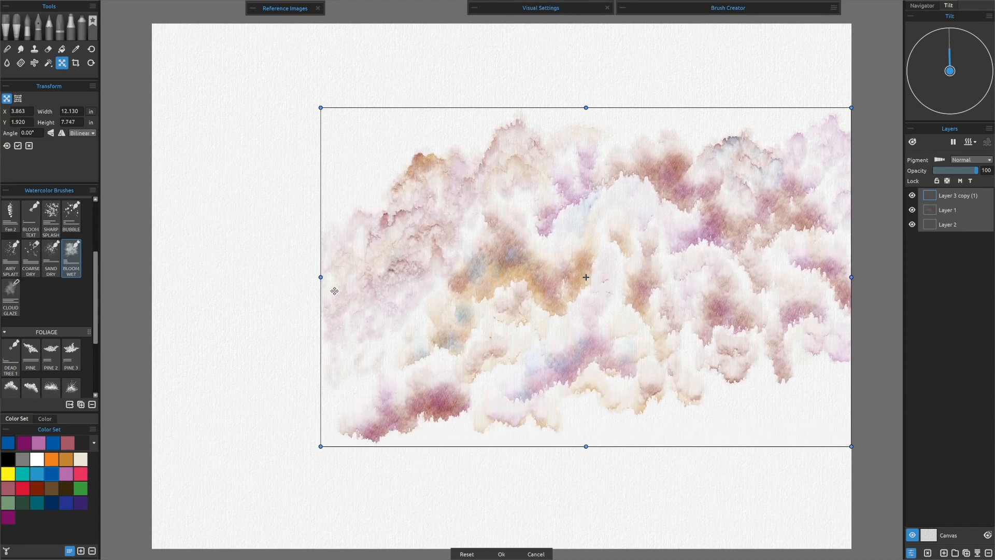
{"action": "left_click_drag", "start_coordinate": [322, 275], "coordinate": [347, 276]}
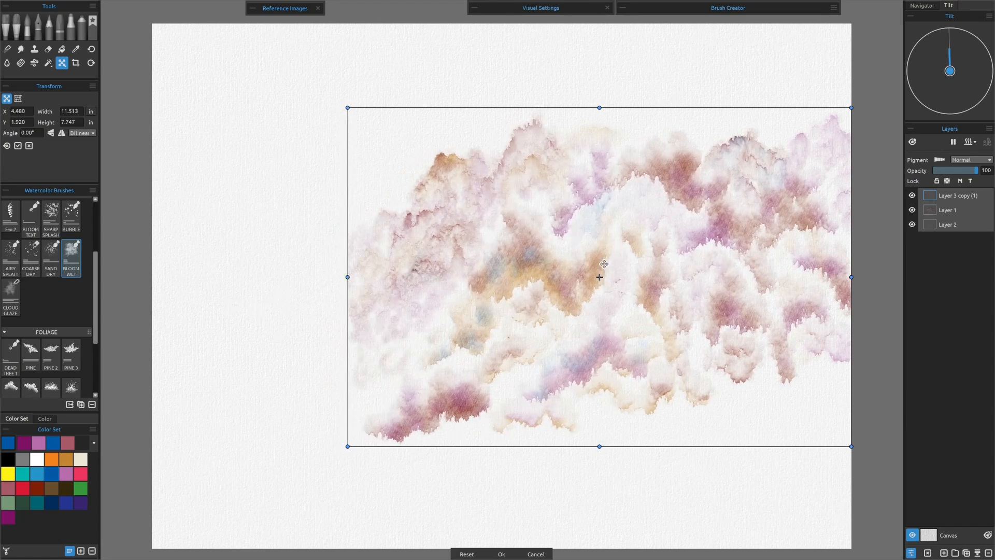
{"action": "key", "text": "b"}
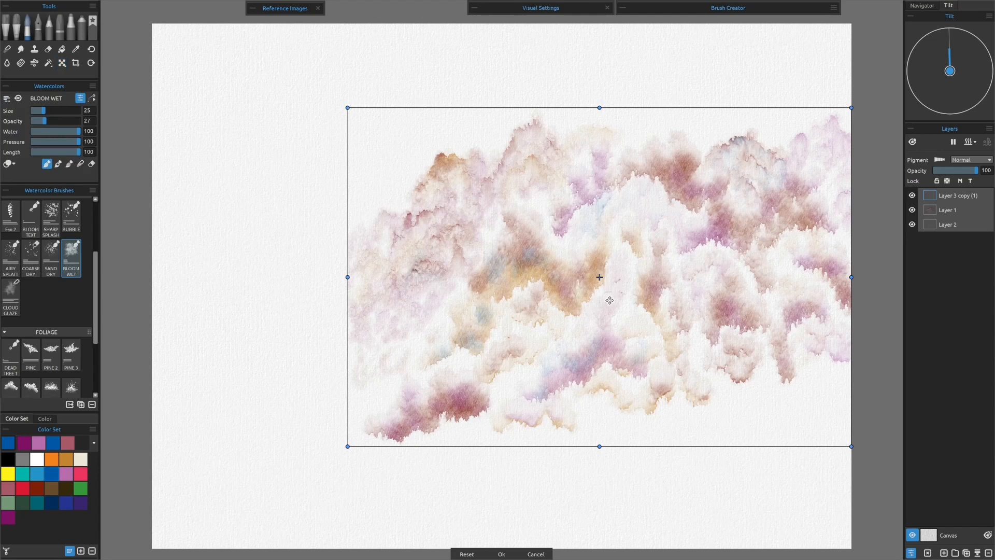
{"action": "key", "text": "b"}
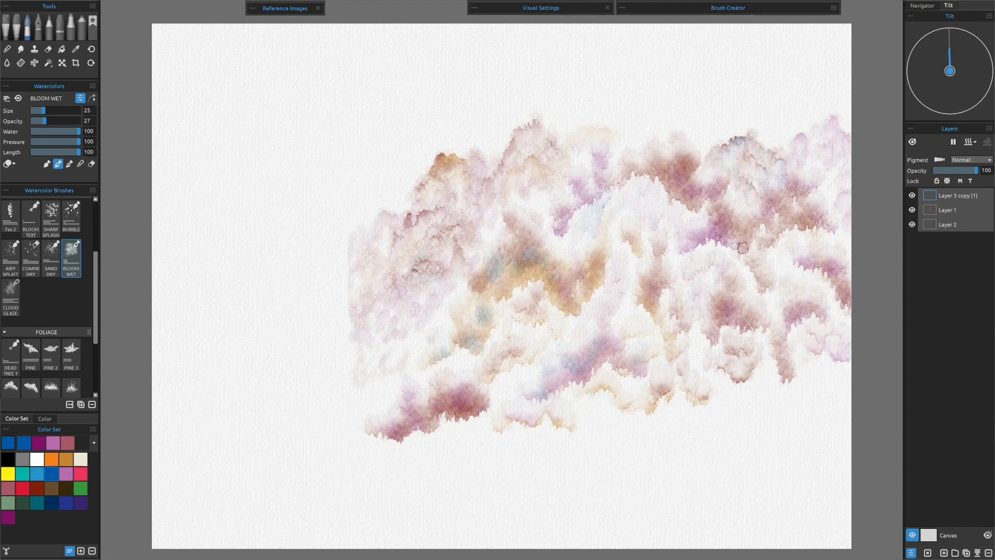
Find the layer with the cut-off left cloud edge, Layer 3 copy (1), and soften that edge with the KLEENX eraser
{"action": "left_click", "coordinate": [952, 226]}
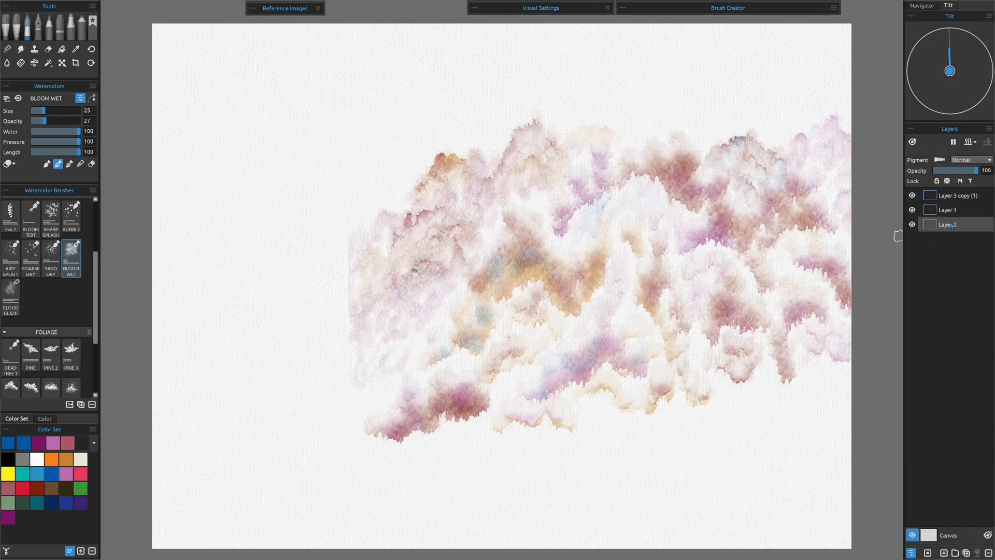
{"action": "left_click", "coordinate": [913, 224]}
{"action": "left_click", "coordinate": [913, 225]}
{"action": "left_click", "coordinate": [366, 285], "text": "ctrl+shift"}
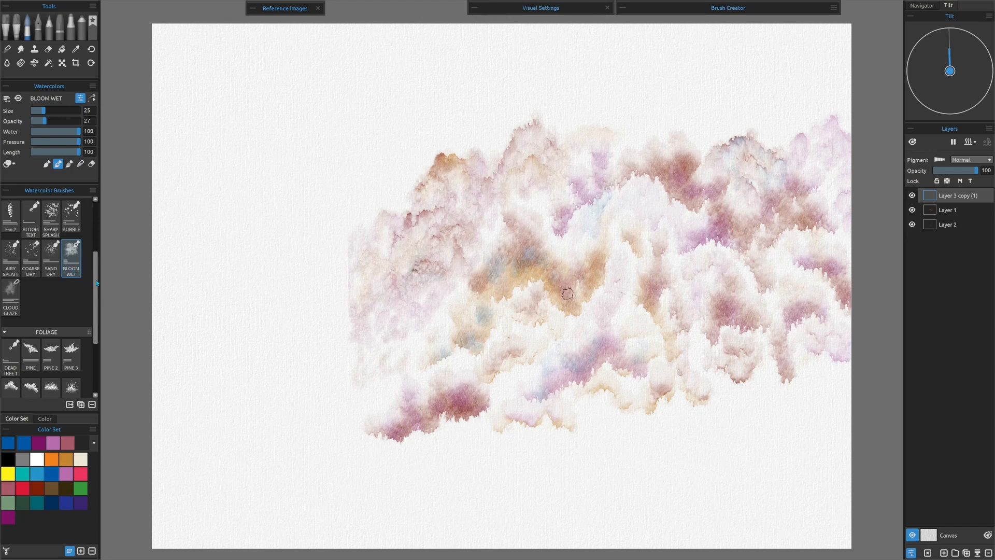
{"action": "left_click", "coordinate": [49, 50]}
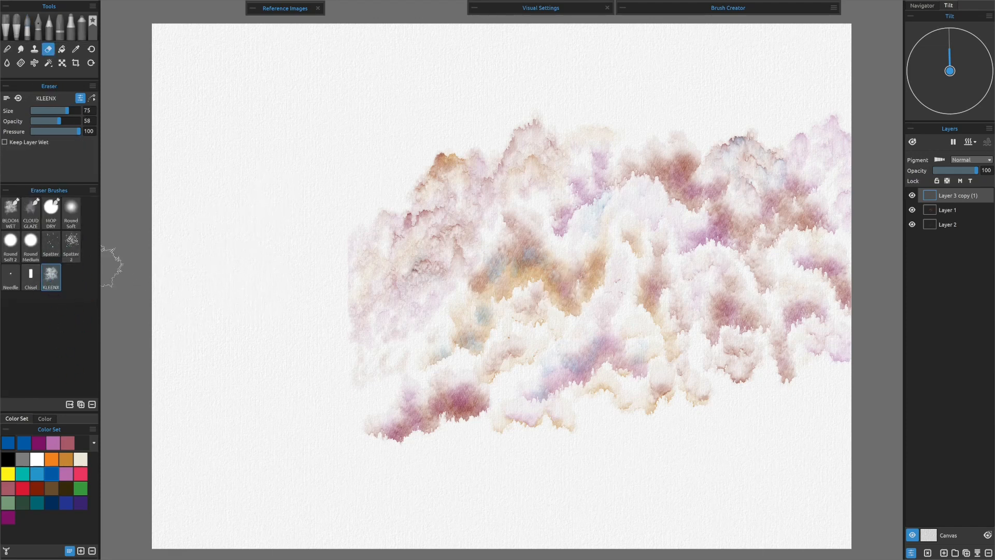
{"action": "mouse_move", "coordinate": [334, 374]}
{"action": "left_mouse_down"}
{"action": "mouse_move", "coordinate": [342, 290]}
{"action": "mouse_move", "coordinate": [353, 379]}
{"action": "mouse_move", "coordinate": [467, 335]}
{"action": "mouse_move", "coordinate": [425, 293]}
{"action": "mouse_move", "coordinate": [348, 257]}
{"action": "mouse_move", "coordinate": [346, 268]}
{"action": "mouse_move", "coordinate": [350, 248]}
{"action": "left_mouse_up"}
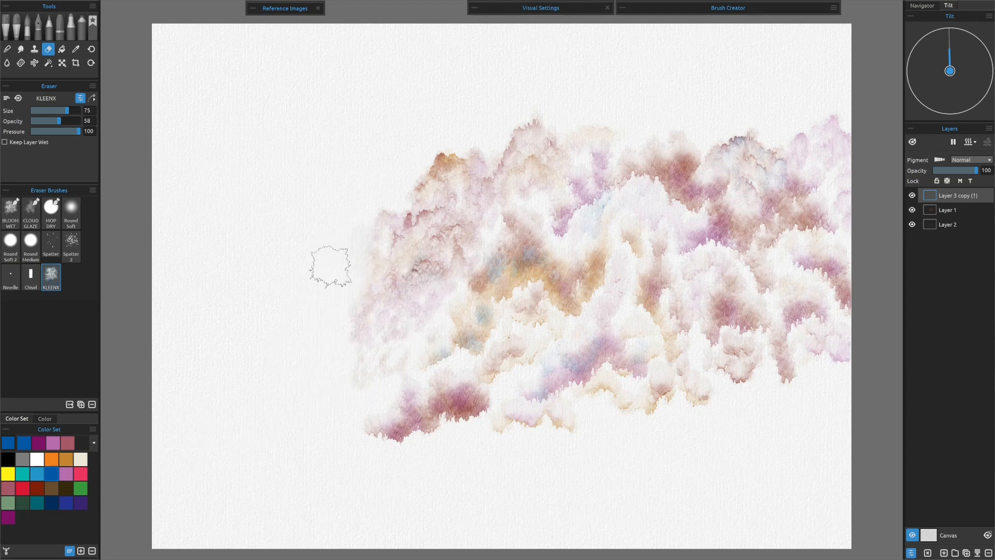
{"action": "mouse_move", "coordinate": [324, 259]}
{"action": "left_mouse_down"}
{"action": "mouse_move", "coordinate": [329, 310]}
{"action": "mouse_move", "coordinate": [352, 259]}
{"action": "mouse_move", "coordinate": [342, 269]}
{"action": "mouse_move", "coordinate": [343, 370]}
{"action": "mouse_move", "coordinate": [358, 301]}
{"action": "mouse_move", "coordinate": [357, 353]}
{"action": "mouse_move", "coordinate": [341, 308]}
{"action": "mouse_move", "coordinate": [356, 343]}
{"action": "mouse_move", "coordinate": [332, 403]}
{"action": "mouse_move", "coordinate": [403, 359]}
{"action": "mouse_move", "coordinate": [382, 379]}
{"action": "mouse_move", "coordinate": [392, 382]}
{"action": "mouse_move", "coordinate": [385, 364]}
{"action": "mouse_move", "coordinate": [309, 479]}
{"action": "mouse_move", "coordinate": [431, 427]}
{"action": "mouse_move", "coordinate": [444, 361]}
{"action": "mouse_move", "coordinate": [436, 372]}
{"action": "mouse_move", "coordinate": [427, 349]}
{"action": "mouse_move", "coordinate": [436, 348]}
{"action": "mouse_move", "coordinate": [416, 361]}
{"action": "mouse_move", "coordinate": [431, 367]}
{"action": "mouse_move", "coordinate": [424, 352]}
{"action": "mouse_move", "coordinate": [427, 373]}
{"action": "mouse_move", "coordinate": [432, 360]}
{"action": "mouse_move", "coordinate": [432, 398]}
{"action": "left_mouse_up"}
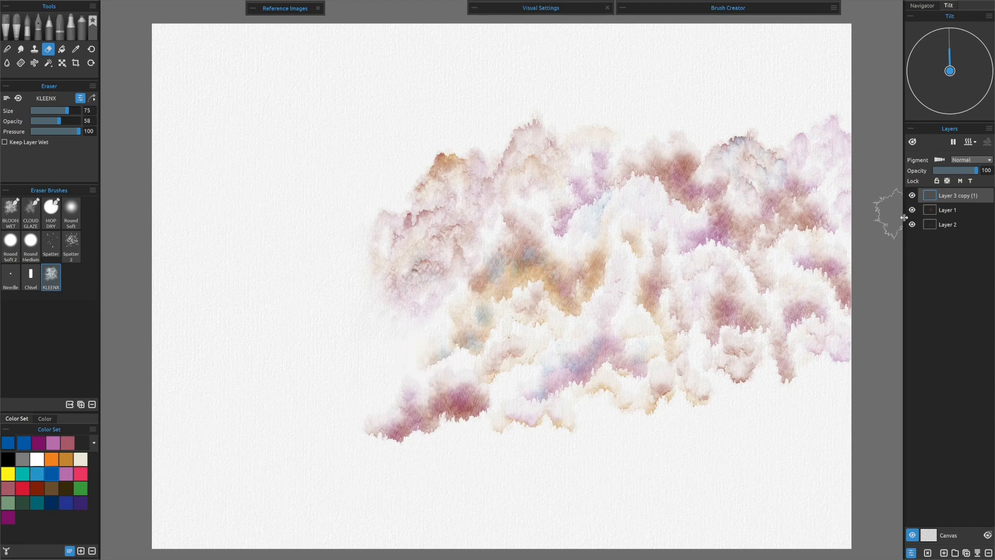
Erase the left side of Layer 1's ochre cloud and trim the tail of the lower-left purple cloud
{"action": "left_click", "coordinate": [953, 213]}
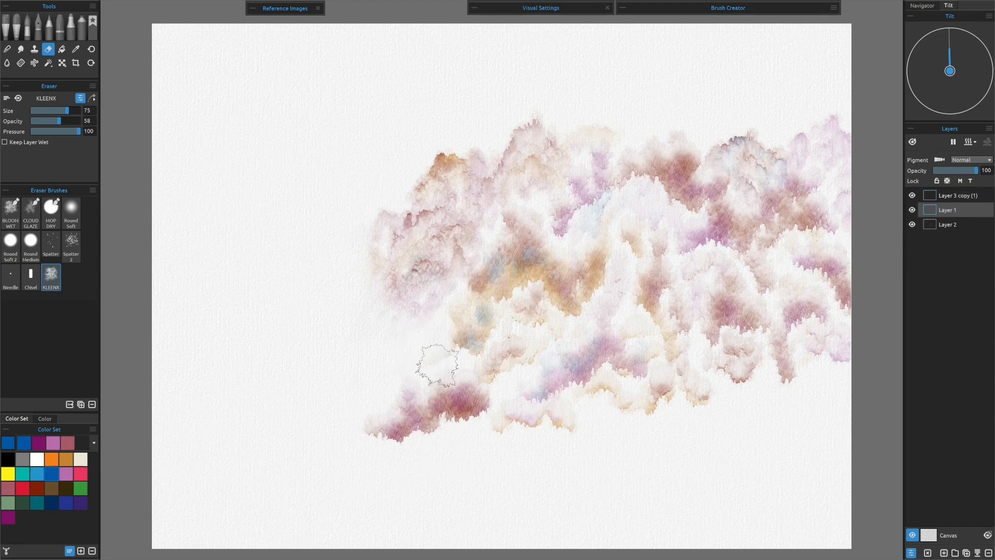
{"action": "mouse_move", "coordinate": [441, 325]}
{"action": "left_mouse_down"}
{"action": "mouse_move", "coordinate": [450, 361]}
{"action": "mouse_move", "coordinate": [458, 341]}
{"action": "mouse_move", "coordinate": [447, 368]}
{"action": "mouse_move", "coordinate": [459, 348]}
{"action": "mouse_move", "coordinate": [448, 344]}
{"action": "mouse_move", "coordinate": [454, 314]}
{"action": "mouse_move", "coordinate": [434, 373]}
{"action": "mouse_move", "coordinate": [368, 344]}
{"action": "mouse_move", "coordinate": [385, 368]}
{"action": "mouse_move", "coordinate": [435, 363]}
{"action": "mouse_move", "coordinate": [397, 397]}
{"action": "left_mouse_up"}
{"action": "left_click", "coordinate": [913, 225]}
{"action": "left_click", "coordinate": [913, 224]}
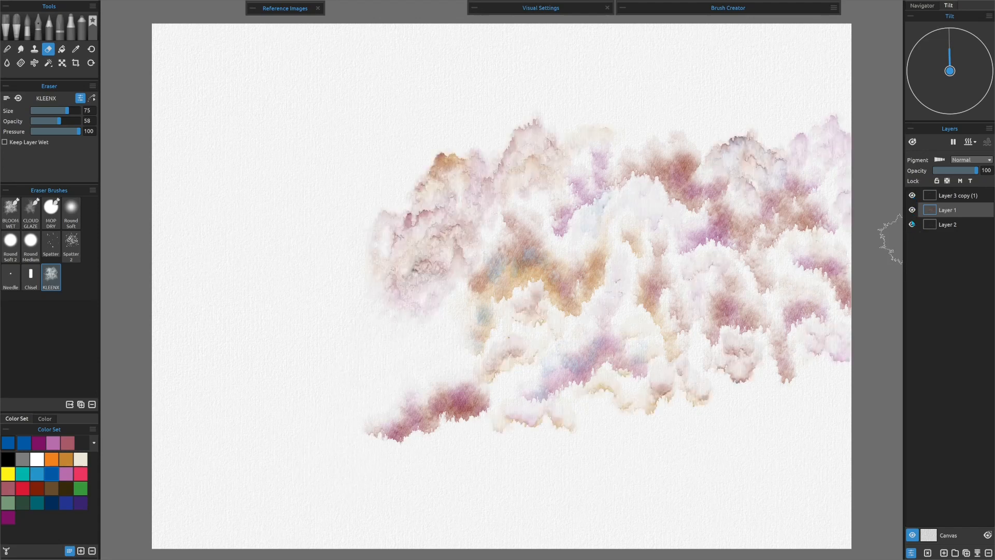
{"action": "left_click", "coordinate": [913, 210]}
{"action": "mouse_move", "coordinate": [361, 447]}
{"action": "left_mouse_down"}
{"action": "mouse_move", "coordinate": [403, 407]}
{"action": "mouse_move", "coordinate": [364, 439]}
{"action": "mouse_move", "coordinate": [393, 444]}
{"action": "mouse_move", "coordinate": [383, 441]}
{"action": "mouse_move", "coordinate": [451, 417]}
{"action": "mouse_move", "coordinate": [348, 478]}
{"action": "mouse_move", "coordinate": [396, 429]}
{"action": "mouse_move", "coordinate": [399, 449]}
{"action": "mouse_move", "coordinate": [352, 412]}
{"action": "mouse_move", "coordinate": [284, 382]}
{"action": "mouse_move", "coordinate": [294, 405]}
{"action": "mouse_move", "coordinate": [430, 441]}
{"action": "mouse_move", "coordinate": [400, 425]}
{"action": "mouse_move", "coordinate": [371, 453]}
{"action": "mouse_move", "coordinate": [407, 395]}
{"action": "mouse_move", "coordinate": [391, 425]}
{"action": "mouse_move", "coordinate": [401, 364]}
{"action": "mouse_move", "coordinate": [373, 313]}
{"action": "mouse_move", "coordinate": [433, 331]}
{"action": "mouse_move", "coordinate": [377, 360]}
{"action": "mouse_move", "coordinate": [404, 248]}
{"action": "mouse_move", "coordinate": [350, 288]}
{"action": "mouse_move", "coordinate": [345, 260]}
{"action": "mouse_move", "coordinate": [351, 268]}
{"action": "mouse_move", "coordinate": [331, 281]}
{"action": "left_mouse_up"}
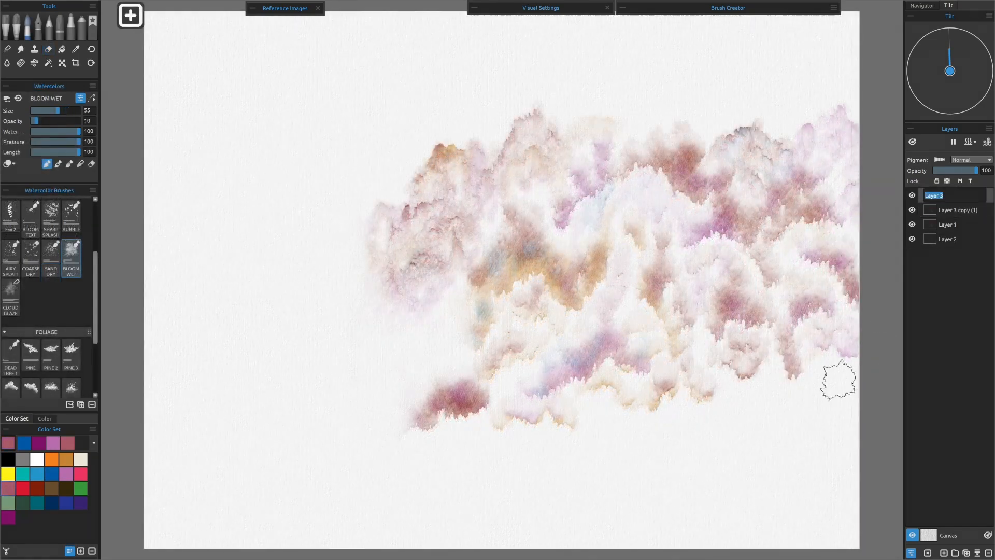
On a new layer named Layer 3, paint dusty rose and burnt sienna clouds beyond the left edge with Bloom Wet, size 55, opacity 10
{"action": "key", "text": "Return"}
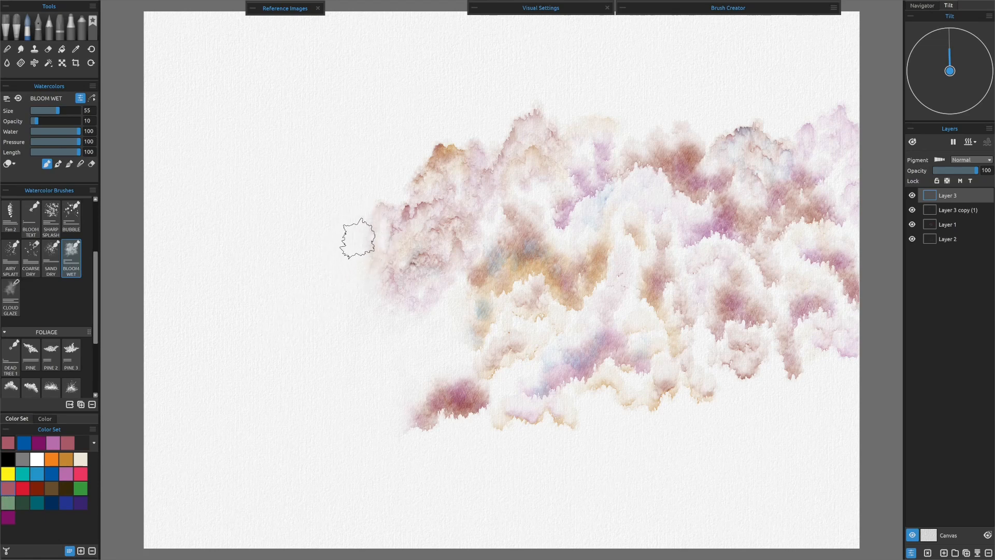
{"action": "mouse_move", "coordinate": [358, 233]}
{"action": "left_mouse_down"}
{"action": "mouse_move", "coordinate": [343, 252]}
{"action": "mouse_move", "coordinate": [353, 224]}
{"action": "mouse_move", "coordinate": [329, 268]}
{"action": "mouse_move", "coordinate": [373, 269]}
{"action": "mouse_move", "coordinate": [350, 288]}
{"action": "mouse_move", "coordinate": [332, 258]}
{"action": "mouse_move", "coordinate": [330, 303]}
{"action": "mouse_move", "coordinate": [358, 241]}
{"action": "mouse_move", "coordinate": [338, 252]}
{"action": "left_mouse_up"}
{"action": "left_click", "coordinate": [37, 488]}
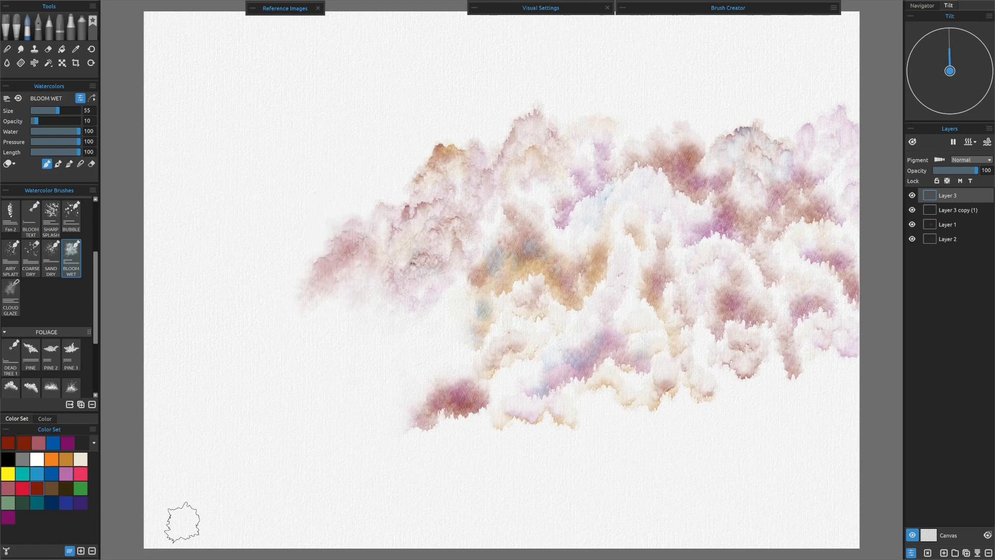
{"action": "mouse_move", "coordinate": [356, 296]}
{"action": "left_mouse_down"}
{"action": "mouse_move", "coordinate": [337, 327]}
{"action": "mouse_move", "coordinate": [367, 307]}
{"action": "mouse_move", "coordinate": [417, 358]}
{"action": "left_mouse_up"}
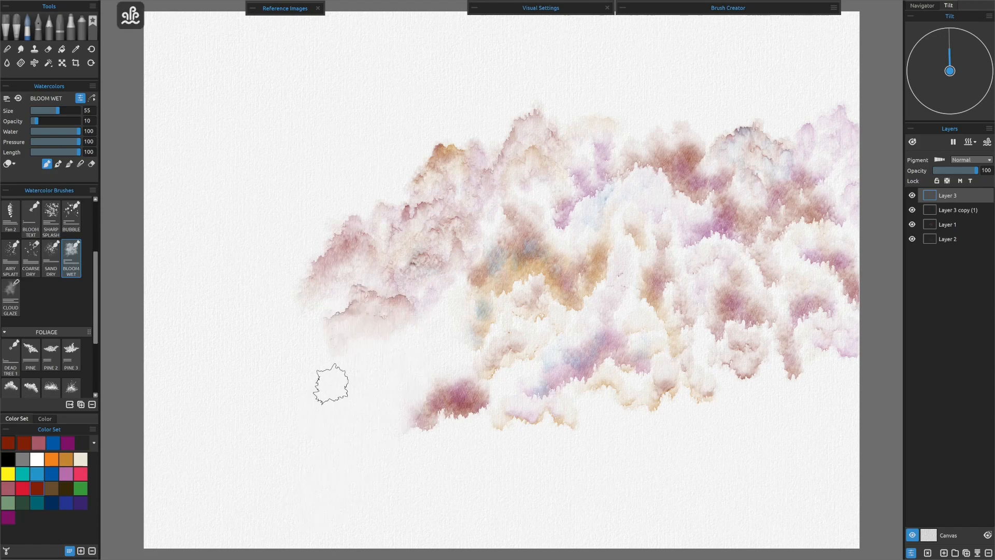
{"action": "mouse_move", "coordinate": [325, 335]}
{"action": "left_mouse_down"}
{"action": "mouse_move", "coordinate": [327, 344]}
{"action": "mouse_move", "coordinate": [325, 334]}
{"action": "left_mouse_up"}
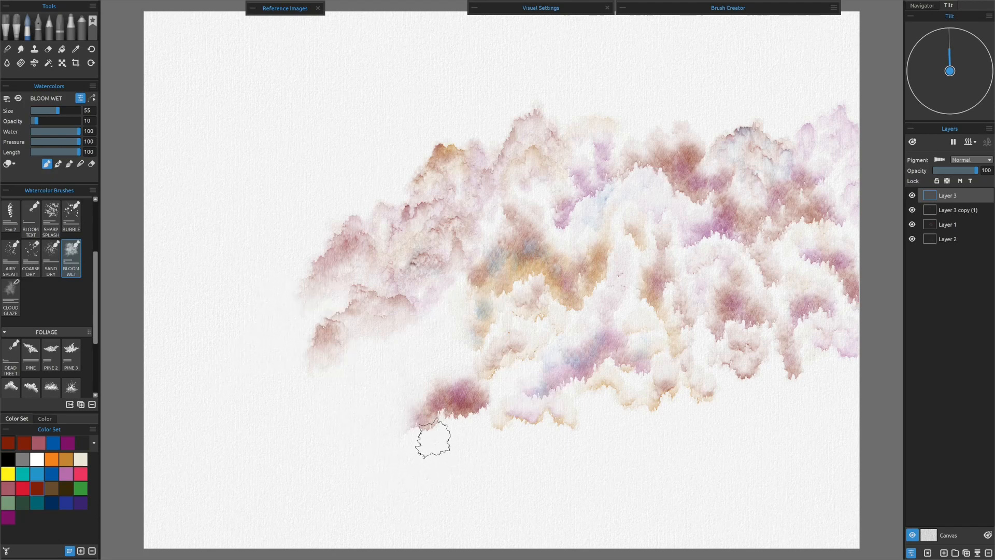
{"action": "left_click_drag", "start_coordinate": [356, 323], "coordinate": [399, 362]}
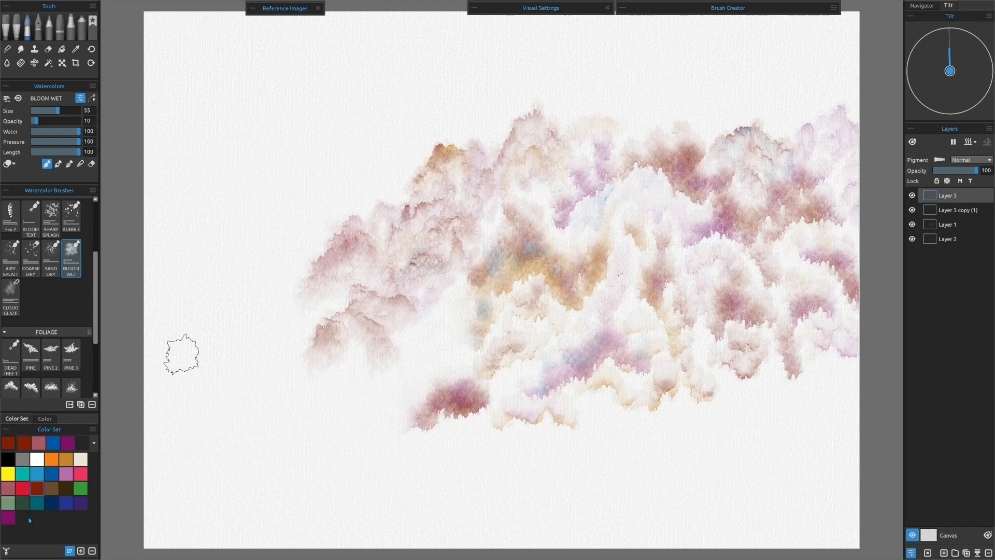
Paint two rows of faint ochre clouds to the left of the new pink clouds, drying between strokes
{"action": "mouse_move", "coordinate": [302, 303]}
{"action": "left_mouse_down"}
{"action": "mouse_move", "coordinate": [252, 343]}
{"action": "mouse_move", "coordinate": [272, 350]}
{"action": "mouse_move", "coordinate": [192, 374]}
{"action": "left_mouse_up"}
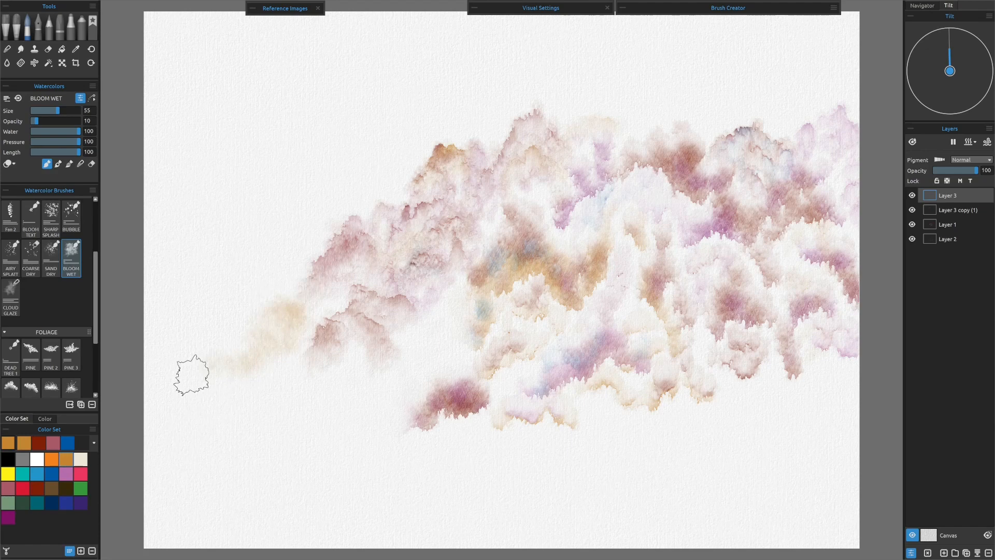
{"action": "key", "text": "f"}
{"action": "mouse_move", "coordinate": [230, 327]}
{"action": "left_mouse_down"}
{"action": "mouse_move", "coordinate": [215, 368]}
{"action": "mouse_move", "coordinate": [173, 382]}
{"action": "left_mouse_up"}
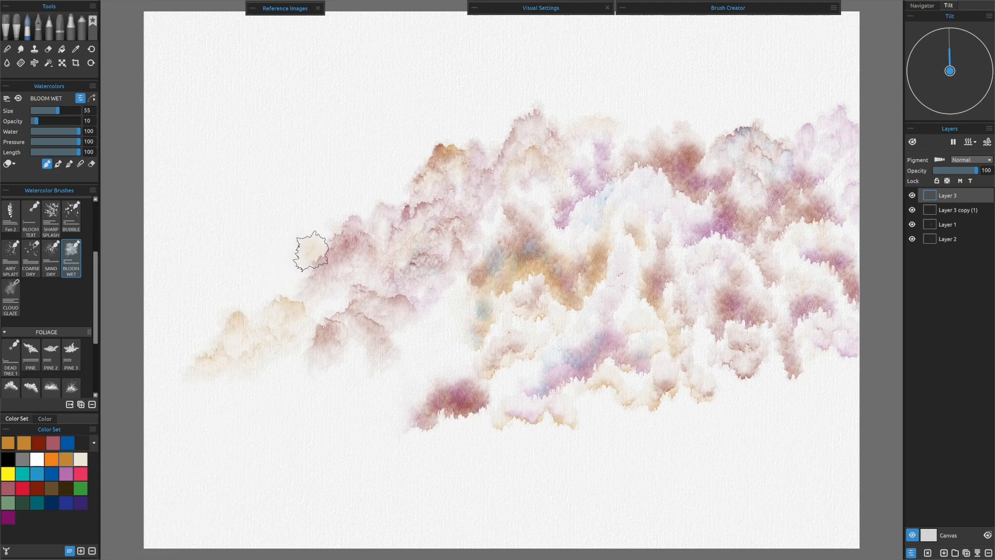
{"action": "left_click_drag", "start_coordinate": [298, 241], "coordinate": [260, 278]}
{"action": "left_click_drag", "start_coordinate": [289, 237], "coordinate": [270, 263]}
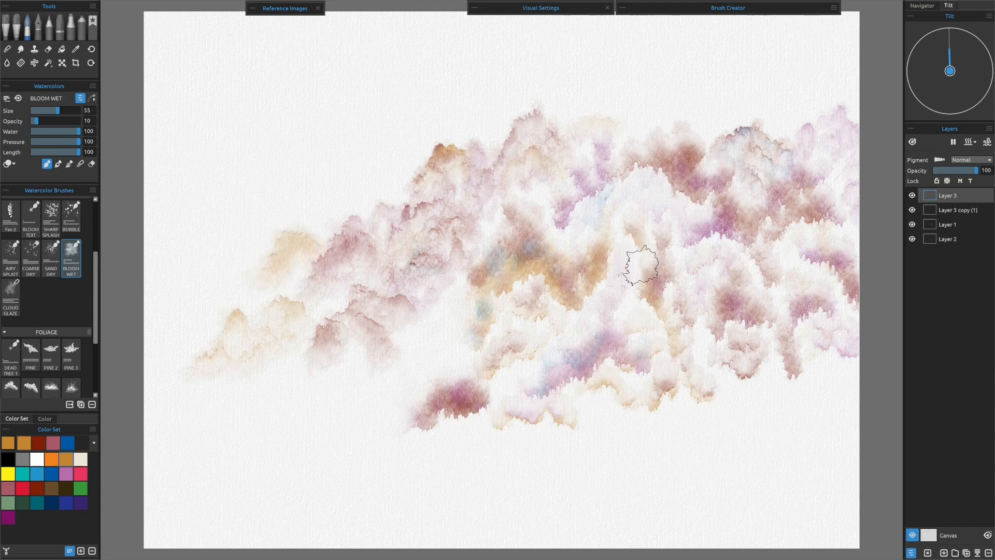
{"action": "mouse_move", "coordinate": [251, 271]}
{"action": "left_mouse_down"}
{"action": "mouse_move", "coordinate": [229, 279]}
{"action": "mouse_move", "coordinate": [262, 365]}
{"action": "mouse_move", "coordinate": [315, 236]}
{"action": "mouse_move", "coordinate": [302, 258]}
{"action": "left_mouse_up"}
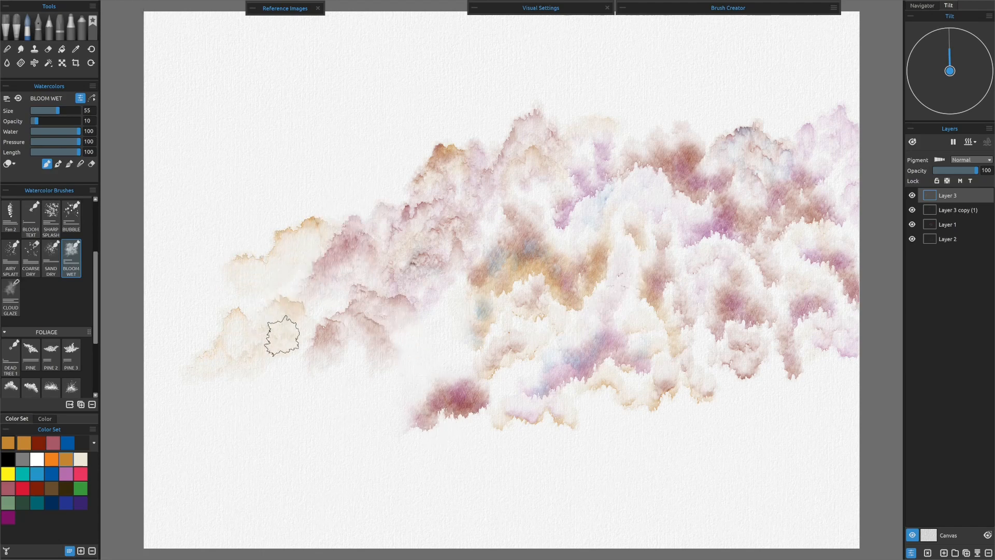
{"action": "left_click_drag", "start_coordinate": [284, 270], "coordinate": [292, 296]}
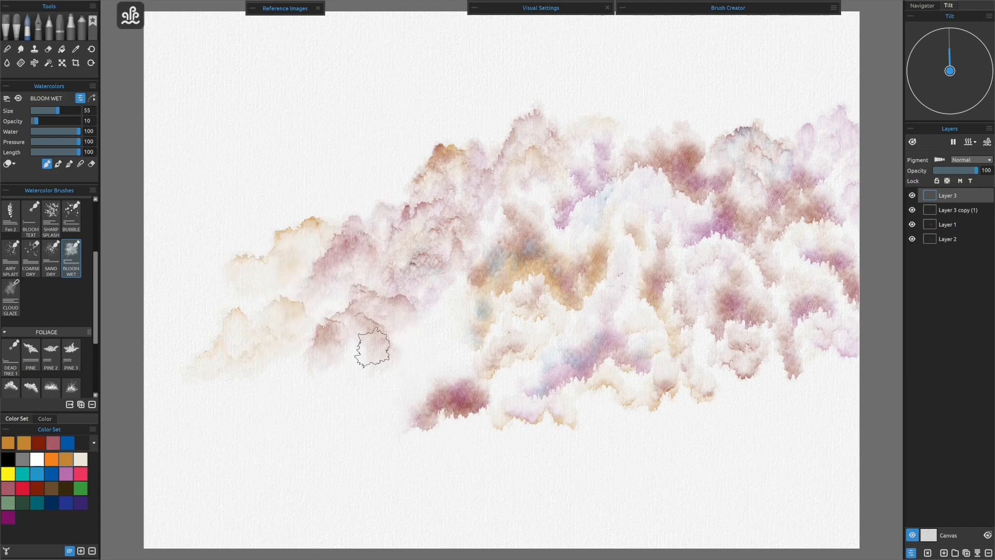
Dry Layer 3 and paint pale dusty rose clouds along the far-left end of the ochre ones
{"action": "left_click", "coordinate": [975, 142]}
{"action": "left_click", "coordinate": [961, 183]}
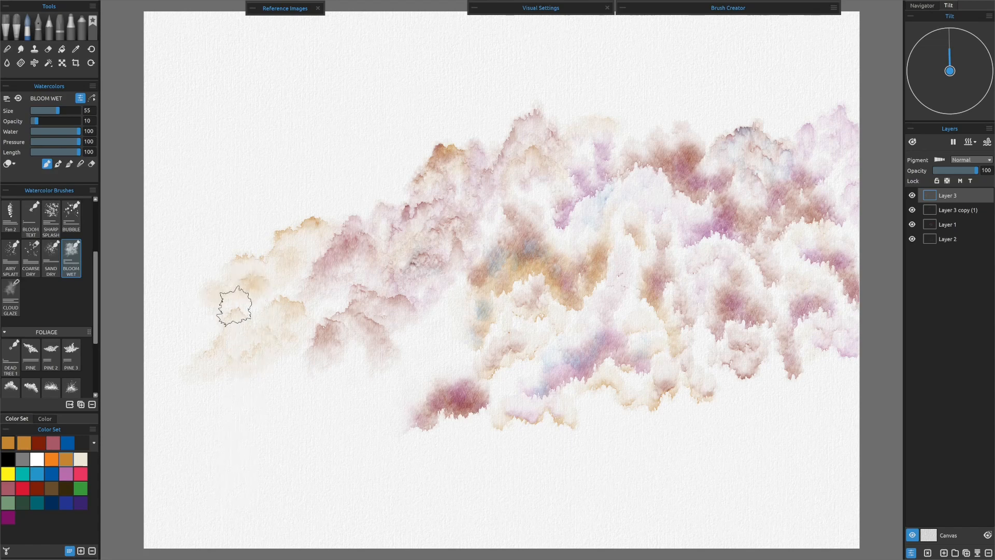
{"action": "left_click", "coordinate": [8, 488]}
{"action": "mouse_move", "coordinate": [295, 282]}
{"action": "left_mouse_down"}
{"action": "mouse_move", "coordinate": [189, 353]}
{"action": "mouse_move", "coordinate": [178, 384]}
{"action": "mouse_move", "coordinate": [203, 328]}
{"action": "mouse_move", "coordinate": [286, 314]}
{"action": "mouse_move", "coordinate": [302, 254]}
{"action": "left_mouse_up"}
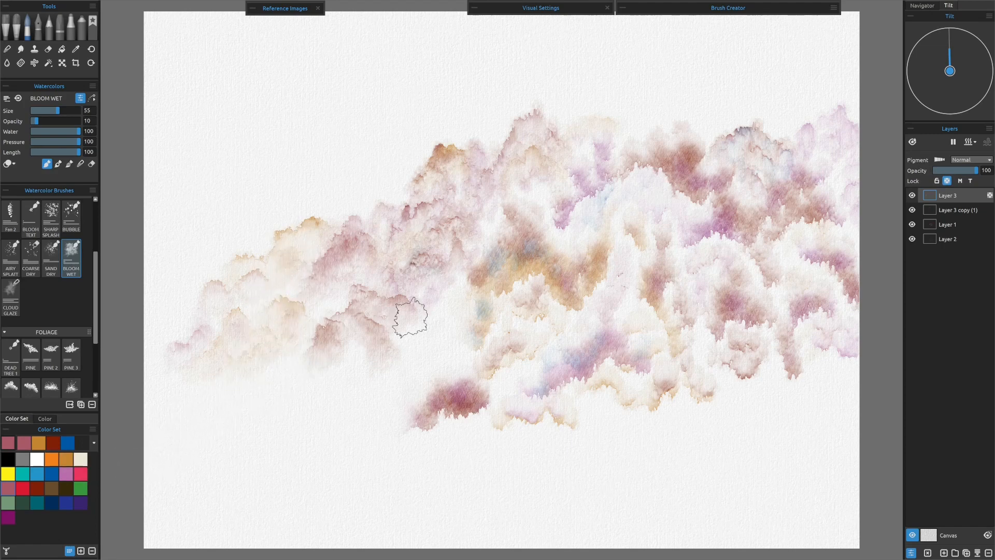
Dry Layer 3, check it for remaining wet paint, and lock its transparency
{"action": "left_click", "coordinate": [971, 142]}
{"action": "left_click", "coordinate": [948, 184]}
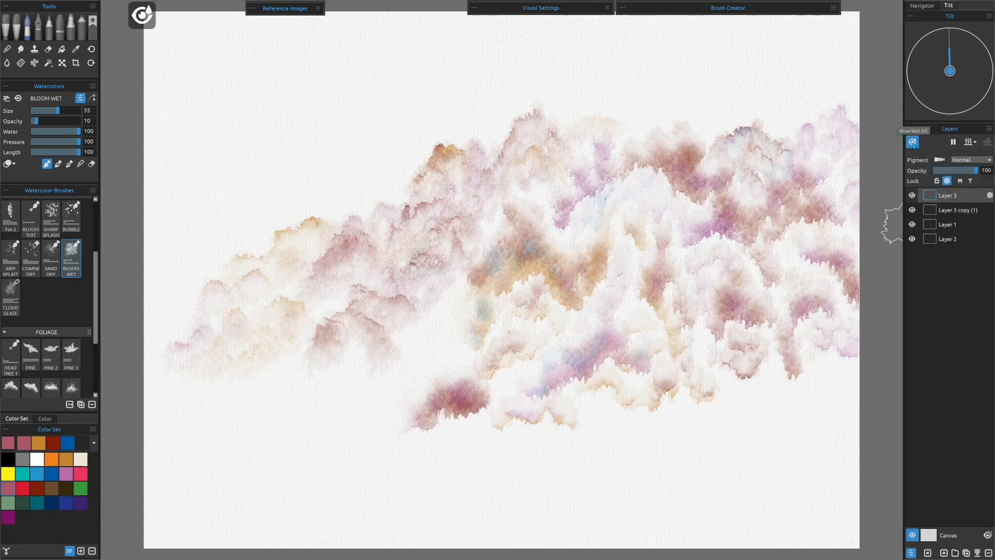
{"action": "left_click", "coordinate": [971, 142]}
{"action": "left_click", "coordinate": [947, 184]}
{"action": "left_click", "coordinate": [914, 143]}
{"action": "left_click", "coordinate": [913, 144]}
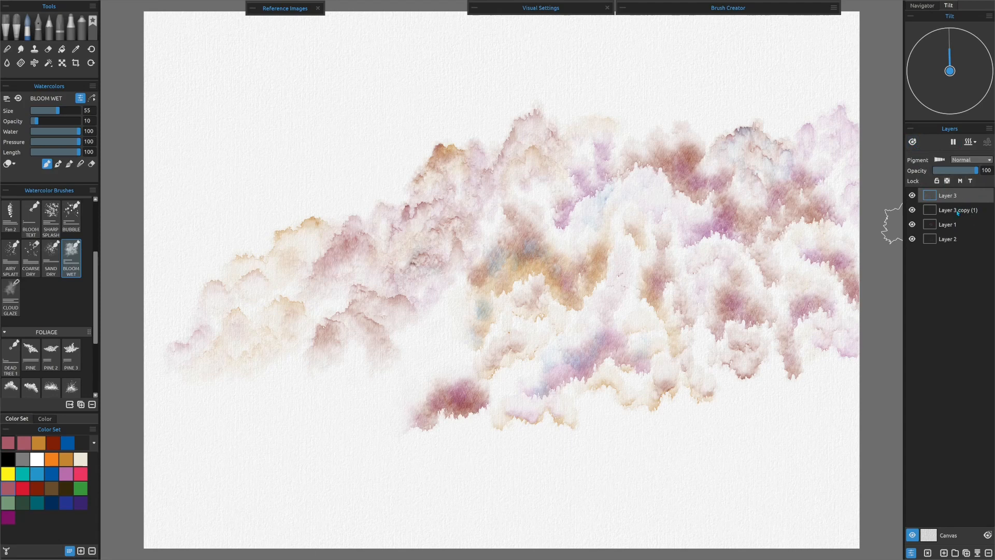
{"action": "left_click", "coordinate": [947, 181]}
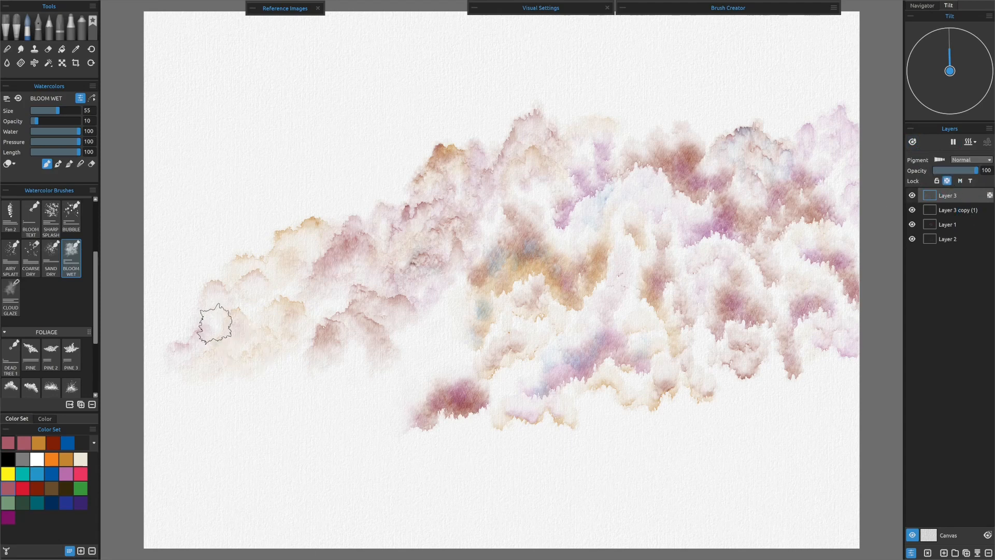
Tint the upper-left ochre cloud with dark brown and blue at brush size 48, then pick burnt sienna
{"action": "left_click", "coordinate": [52, 490]}
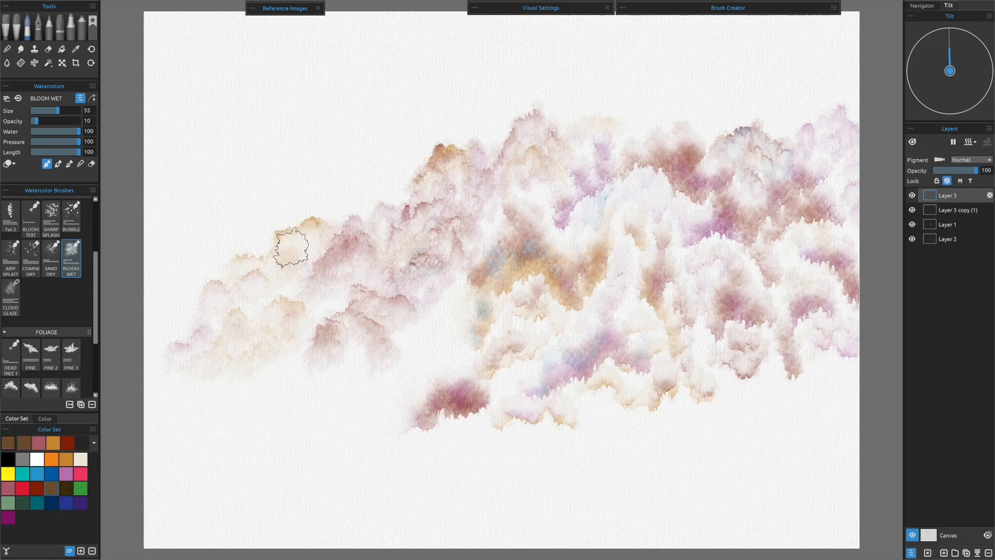
{"action": "key", "text": "bracketleft"}
{"action": "mouse_move", "coordinate": [286, 252]}
{"action": "left_mouse_down"}
{"action": "mouse_move", "coordinate": [306, 243]}
{"action": "mouse_move", "coordinate": [307, 264]}
{"action": "mouse_move", "coordinate": [278, 257]}
{"action": "left_mouse_up"}
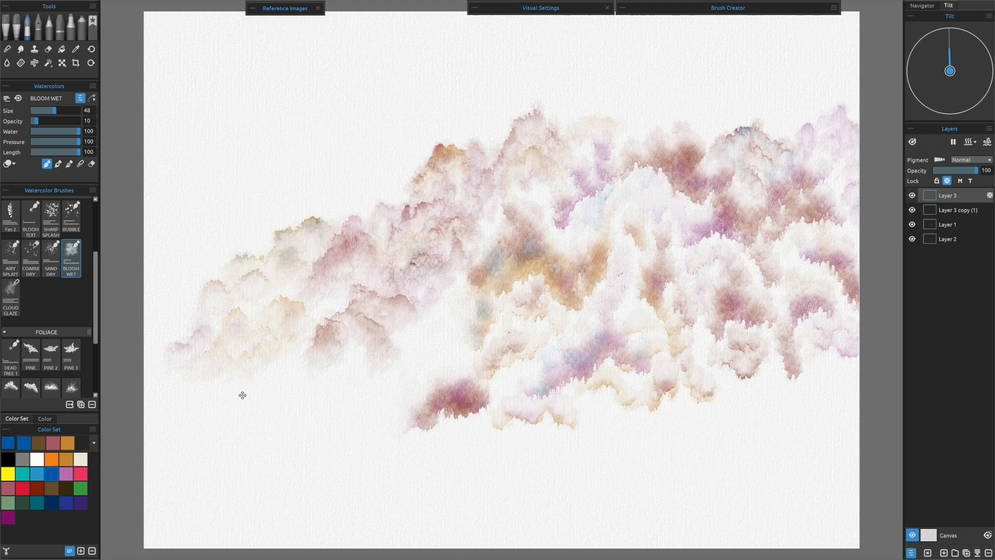
{"action": "left_click", "coordinate": [37, 488]}
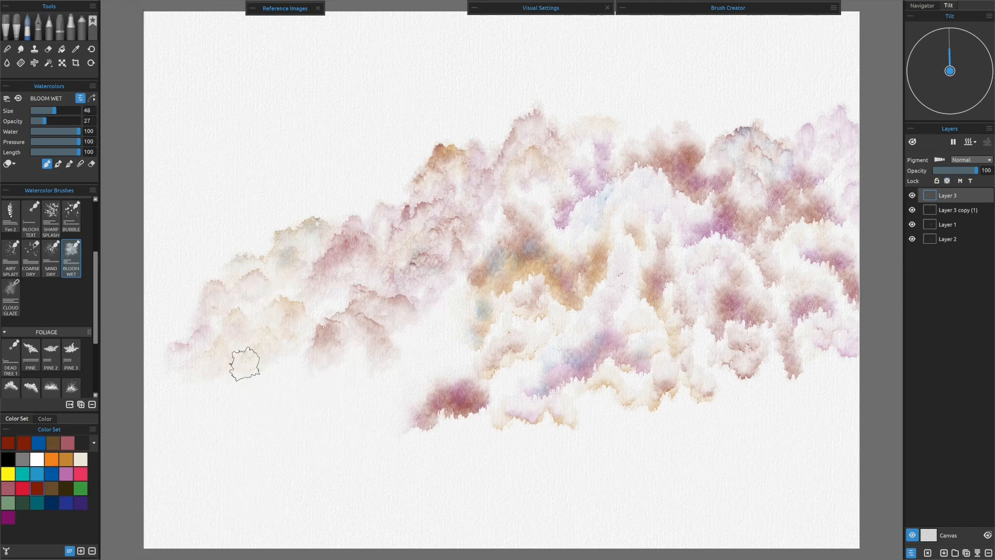
Add burnt sienna accents to the lower-left ochre cloud and the dusty pink cloud beside it
{"action": "mouse_move", "coordinate": [231, 336]}
{"action": "left_mouse_down"}
{"action": "mouse_move", "coordinate": [214, 358]}
{"action": "mouse_move", "coordinate": [250, 345]}
{"action": "left_mouse_up"}
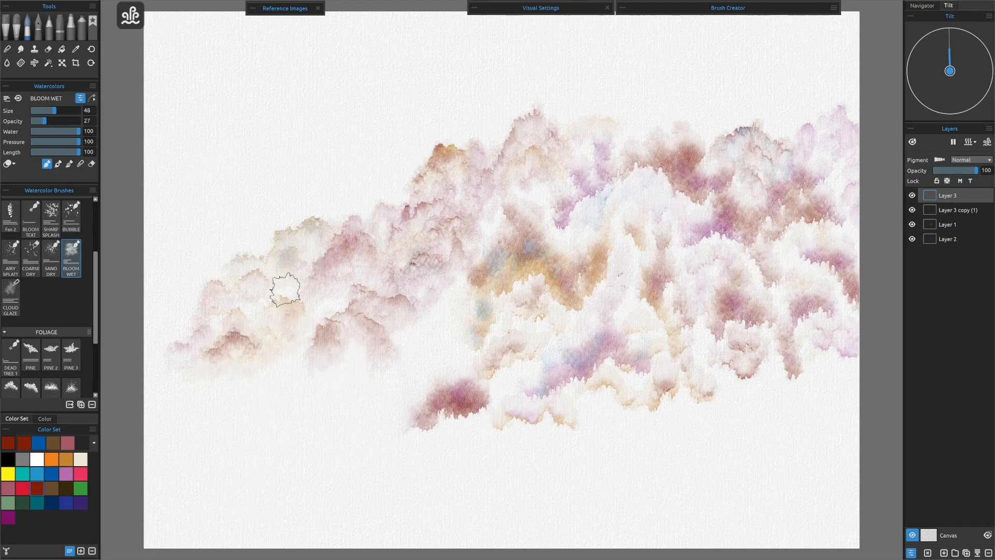
{"action": "left_click_drag", "start_coordinate": [324, 304], "coordinate": [332, 307]}
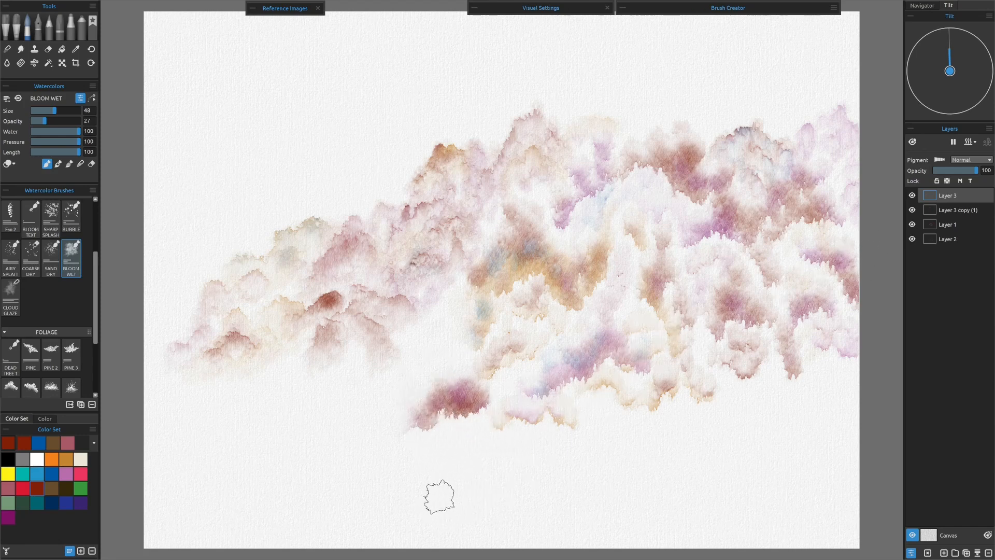
Check what Layer 1 contains and extend its lower dark red cloud upward and to the left in burnt sienna
{"action": "left_click", "coordinate": [947, 225]}
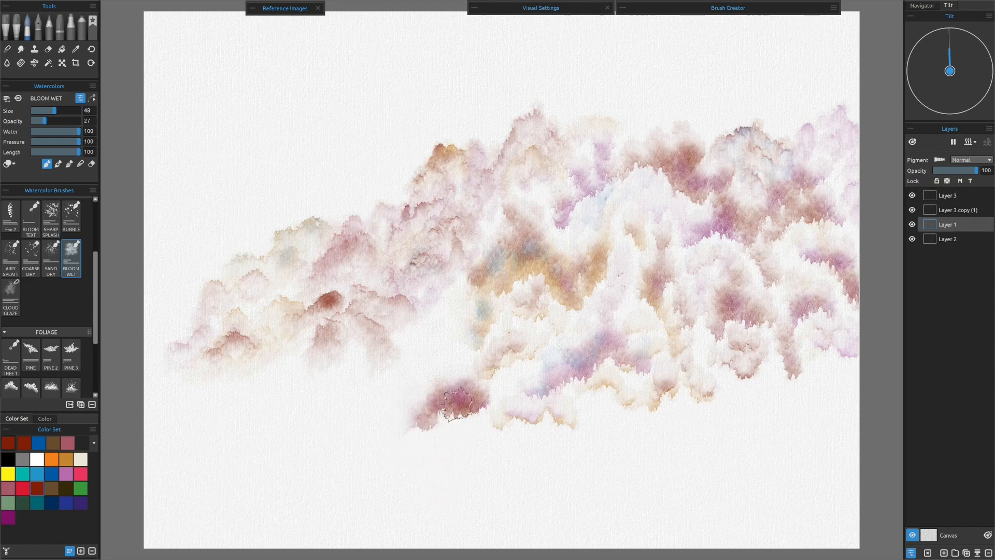
{"action": "left_click", "coordinate": [912, 224]}
{"action": "left_click", "coordinate": [912, 224]}
{"action": "mouse_move", "coordinate": [455, 389]}
{"action": "left_mouse_down"}
{"action": "mouse_move", "coordinate": [410, 409]}
{"action": "mouse_move", "coordinate": [453, 383]}
{"action": "mouse_move", "coordinate": [358, 427]}
{"action": "left_mouse_up"}
Tint the upper edge and left side of the lower dark red cloud with magenta at brush size 33, drying between strokes
{"action": "left_click", "coordinate": [8, 518]}
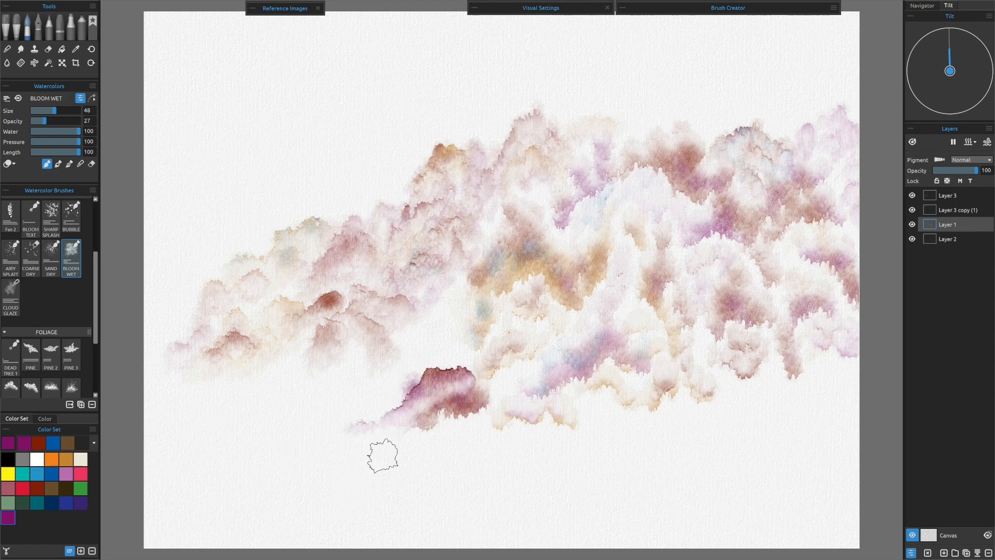
{"action": "left_click_drag", "start_coordinate": [51, 115], "coordinate": [49, 112]}
{"action": "left_click_drag", "start_coordinate": [447, 363], "coordinate": [472, 367]}
{"action": "key", "text": "f"}
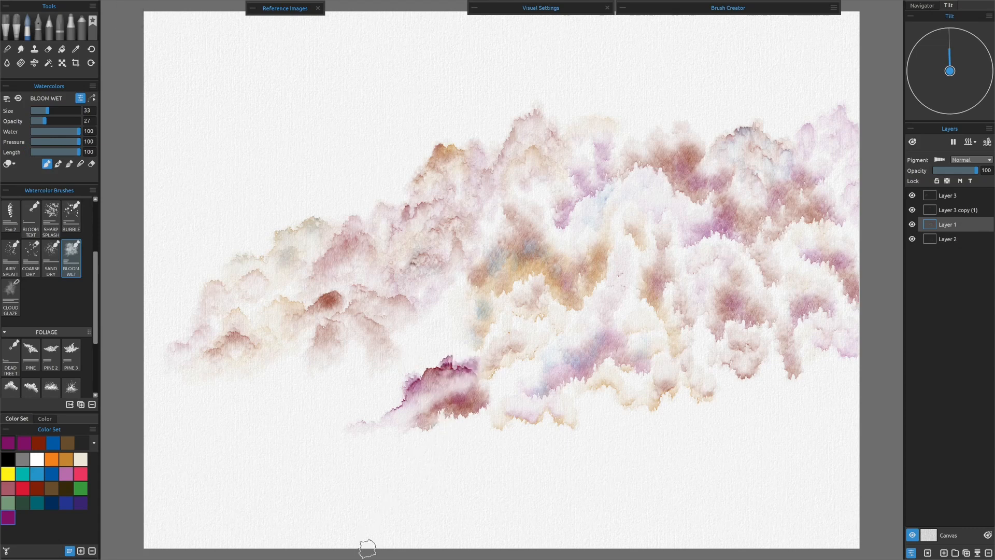
{"action": "key", "text": "f"}
{"action": "left_click_drag", "start_coordinate": [405, 399], "coordinate": [400, 402]}
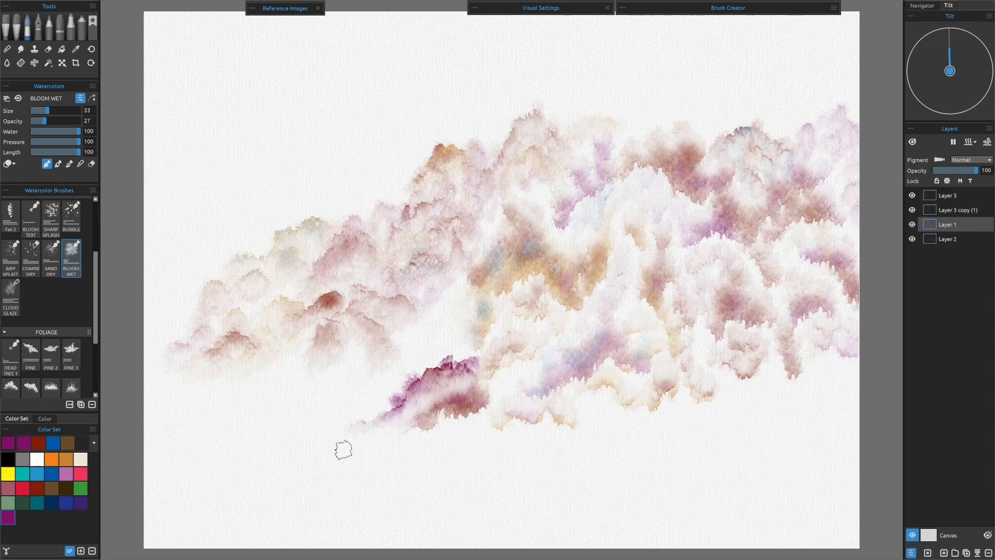
Dry Layer 1 and add more magenta through the middle and left tip of the lower cloud
{"action": "key", "text": "f"}
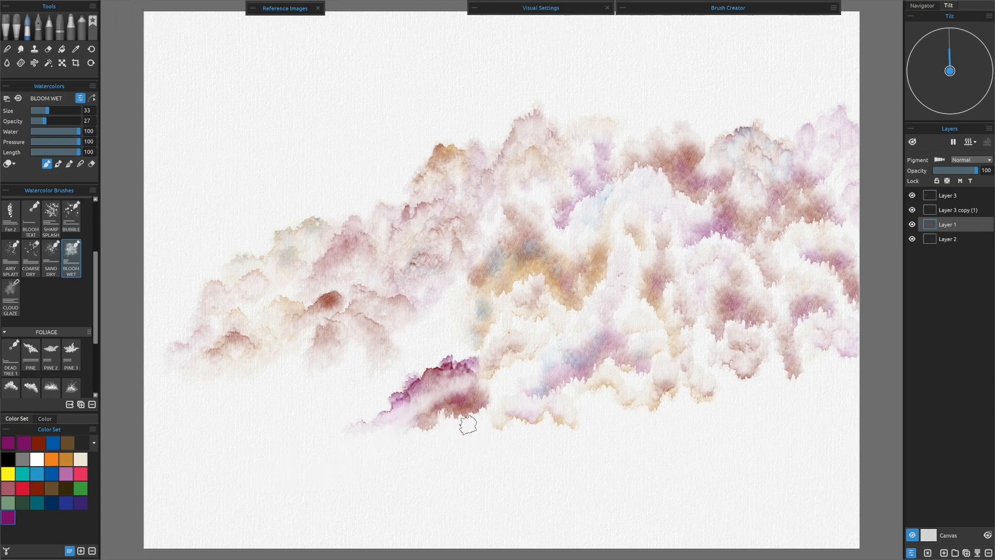
{"action": "left_click", "coordinate": [971, 142]}
{"action": "left_click", "coordinate": [956, 185]}
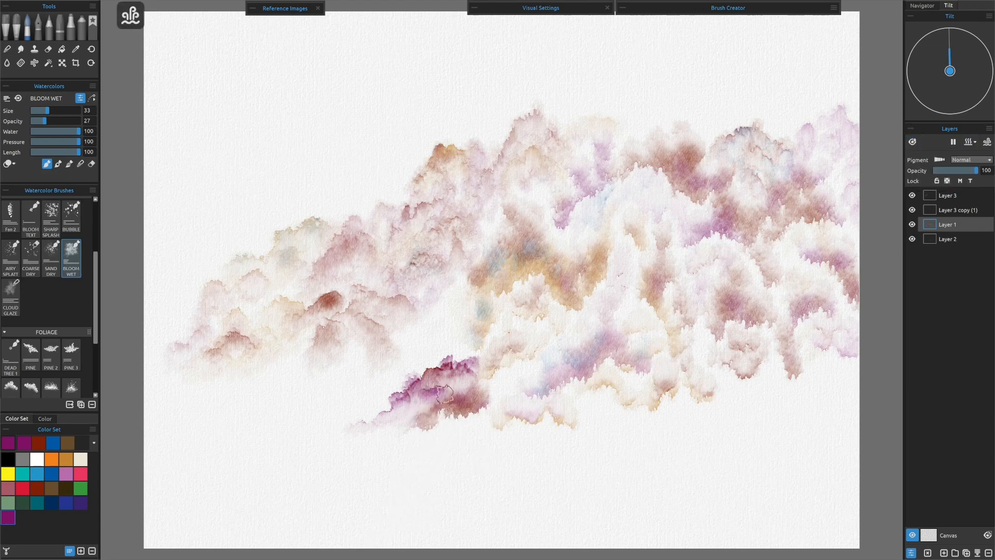
{"action": "left_click_drag", "start_coordinate": [414, 417], "coordinate": [346, 433]}
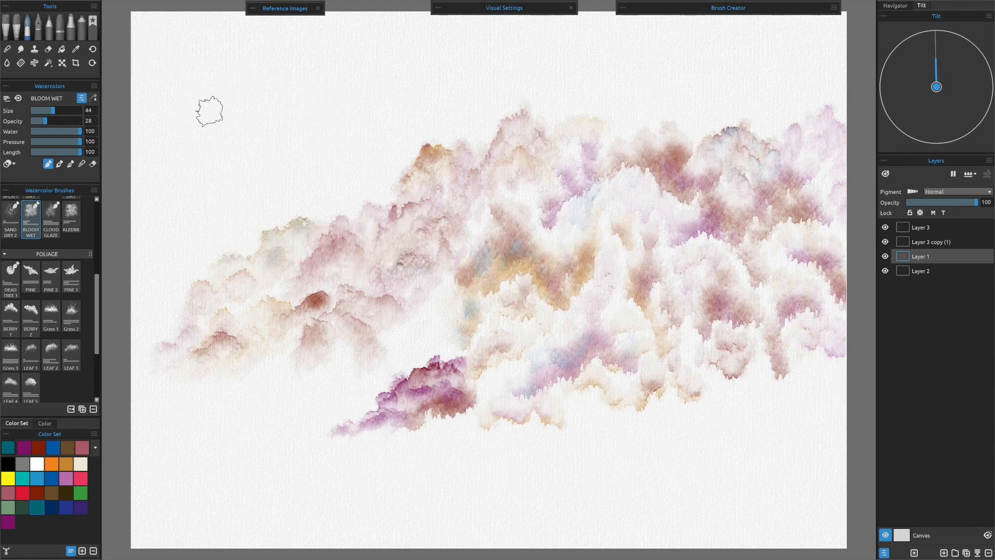
Widen the canvas to 24 in, extending it to the right of the painting
{"action": "mouse_move", "coordinate": [162, 2]}
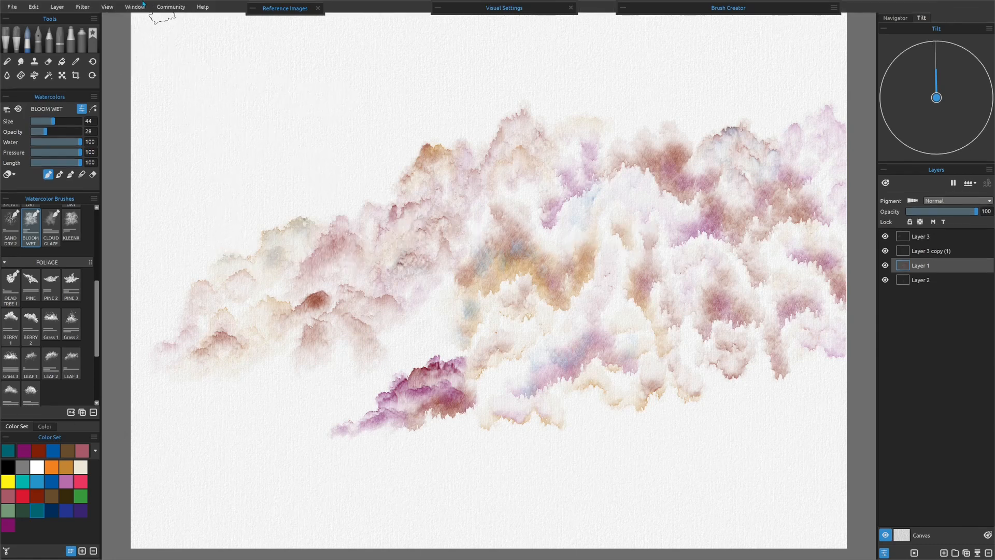
{"action": "left_click", "coordinate": [34, 7]}
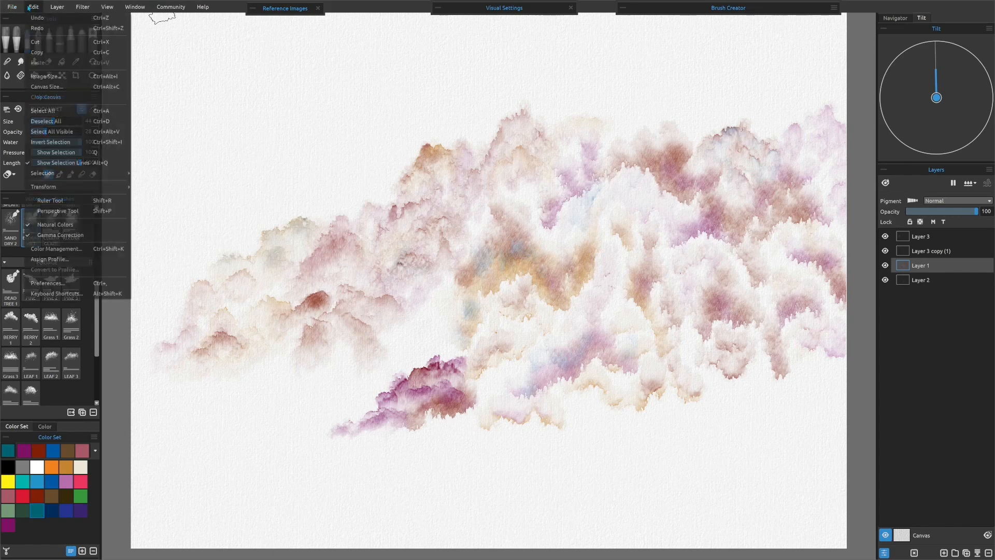
{"action": "left_click", "coordinate": [47, 87]}
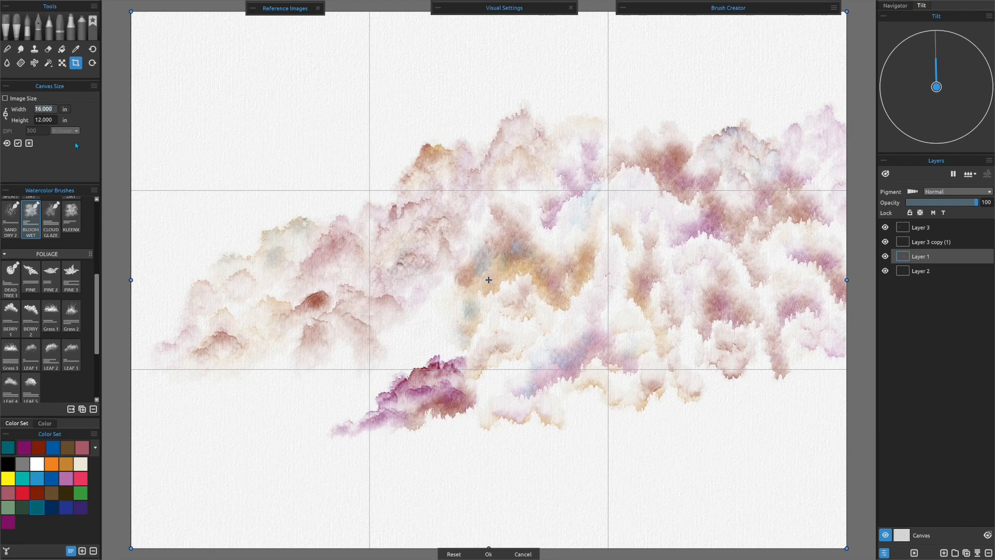
{"action": "type", "text": "24"}
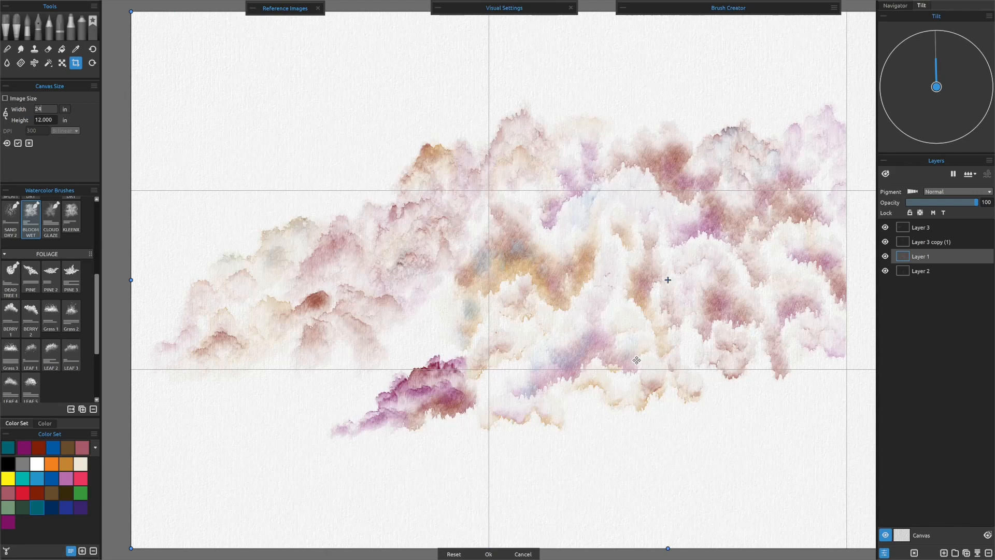
{"action": "scroll", "coordinate": [636, 359], "scroll_direction": "down", "scroll_amount": 3}
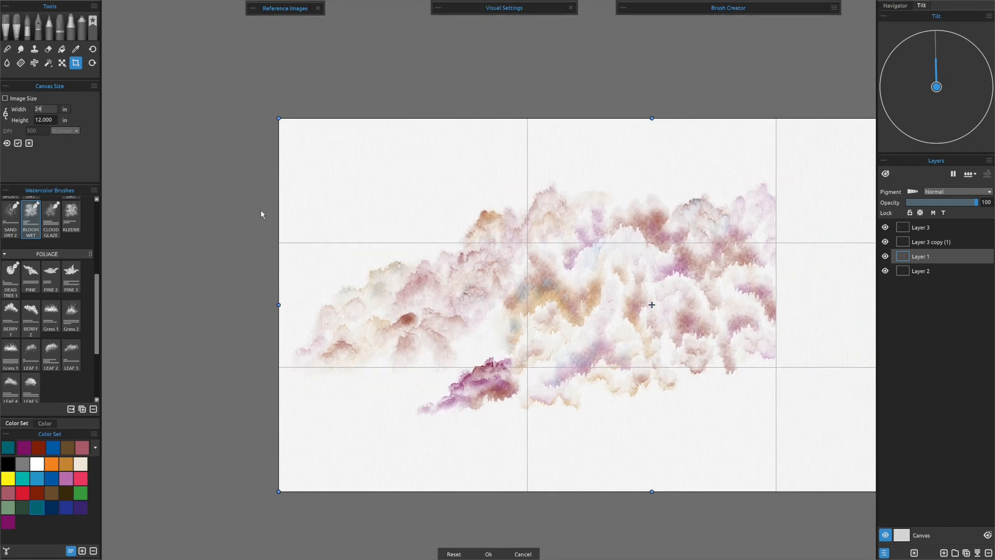
{"action": "left_click", "coordinate": [487, 555]}
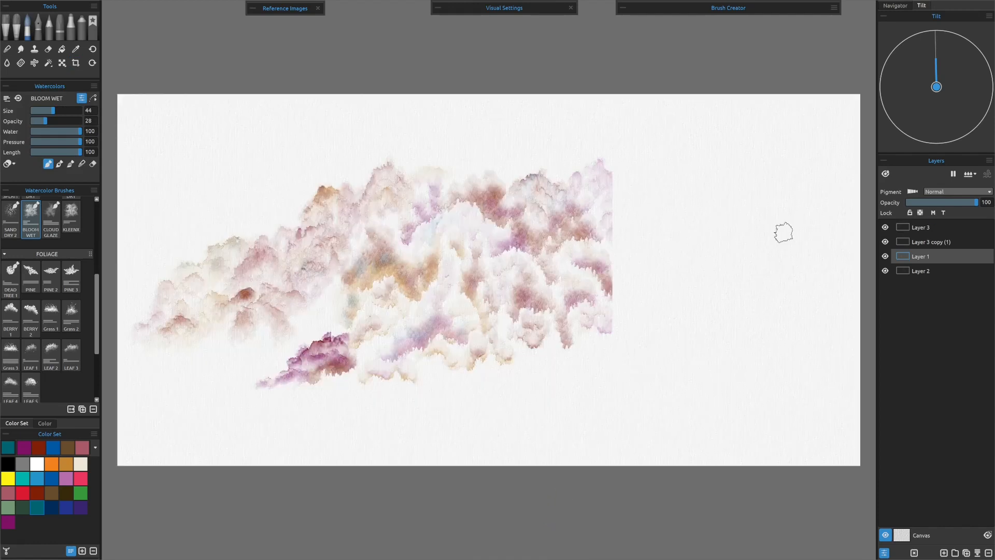
Move all four cloud layers together to the right edge of the widened canvas
{"action": "left_click", "coordinate": [935, 228]}
{"action": "left_click", "coordinate": [927, 271], "text": "shift"}
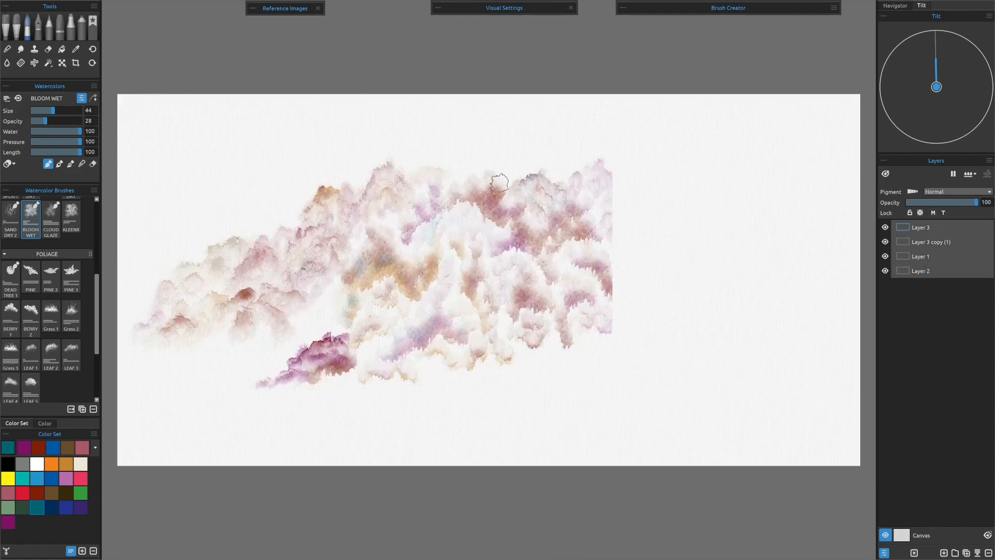
{"action": "left_click", "coordinate": [62, 63]}
{"action": "left_click_drag", "start_coordinate": [381, 267], "coordinate": [637, 262]}
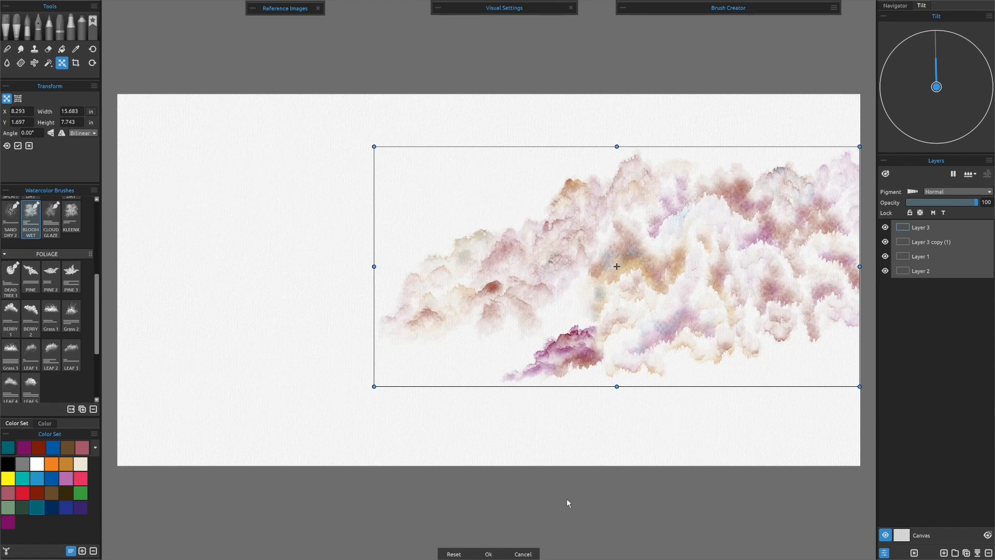
{"action": "key", "text": "Return"}
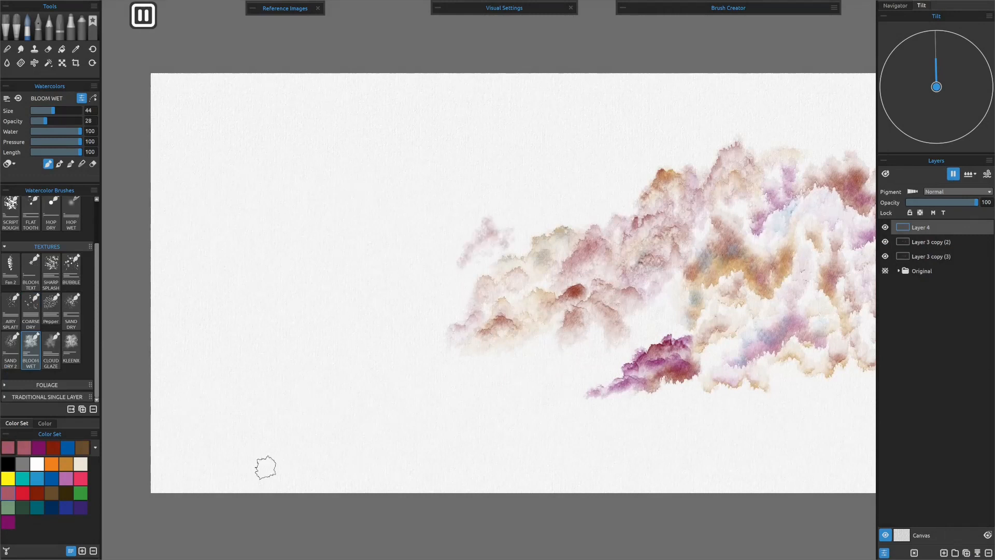
Paint ochre and blue clouds on Layer 4 beside the left end of the existing clouds
{"action": "left_click", "coordinate": [66, 464]}
{"action": "left_click_drag", "start_coordinate": [432, 269], "coordinate": [386, 316]}
{"action": "left_click", "coordinate": [51, 478]}
{"action": "mouse_move", "coordinate": [441, 277]}
{"action": "left_mouse_down"}
{"action": "mouse_move", "coordinate": [422, 290]}
{"action": "mouse_move", "coordinate": [472, 303]}
{"action": "left_mouse_up"}
Resume the water diffusion and paint more small ochre clouds across the upper and lower left side of the cloud bank
{"action": "left_click", "coordinate": [65, 464]}
{"action": "left_click", "coordinate": [953, 174]}
{"action": "left_click_drag", "start_coordinate": [412, 363], "coordinate": [464, 350]}
{"action": "left_click_drag", "start_coordinate": [463, 276], "coordinate": [484, 267]}
{"action": "left_click_drag", "start_coordinate": [499, 251], "coordinate": [530, 242]}
{"action": "left_click_drag", "start_coordinate": [436, 253], "coordinate": [454, 245]}
{"action": "left_click_drag", "start_coordinate": [374, 300], "coordinate": [357, 311]}
{"action": "left_click_drag", "start_coordinate": [457, 308], "coordinate": [402, 319]}
Extend the cloud bank farther left with dusty rose and burnt sienna clouds
{"action": "left_click", "coordinate": [8, 492]}
{"action": "left_click_drag", "start_coordinate": [440, 324], "coordinate": [385, 340]}
{"action": "left_click_drag", "start_coordinate": [311, 295], "coordinate": [256, 330]}
{"action": "left_click", "coordinate": [37, 493]}
{"action": "mouse_move", "coordinate": [289, 253]}
{"action": "left_mouse_down"}
{"action": "mouse_move", "coordinate": [326, 262]}
{"action": "mouse_move", "coordinate": [333, 275]}
{"action": "left_mouse_up"}
{"action": "left_click_drag", "start_coordinate": [283, 282], "coordinate": [224, 301]}
Lower the brush opacity and paint faint ochre clouds with blue touches at the far left of the cloud bank
{"action": "left_click", "coordinate": [66, 464]}
{"action": "left_click_drag", "start_coordinate": [40, 120], "coordinate": [34, 121]}
{"action": "left_click_drag", "start_coordinate": [247, 249], "coordinate": [227, 263]}
{"action": "mouse_move", "coordinate": [303, 223]}
{"action": "left_mouse_down"}
{"action": "mouse_move", "coordinate": [386, 249]}
{"action": "mouse_move", "coordinate": [439, 245]}
{"action": "left_mouse_up"}
{"action": "left_click", "coordinate": [51, 478]}
{"action": "left_click_drag", "start_coordinate": [340, 292], "coordinate": [364, 285]}
{"action": "left_click", "coordinate": [66, 463]}
Pick dark green and add a new layer named Pines
{"action": "left_click", "coordinate": [22, 507]}
{"action": "left_click", "coordinate": [943, 553]}
{"action": "double_click", "coordinate": [911, 228]}
{"action": "type", "text": "Pines"}
{"action": "key", "text": "Return"}
Paint three small dark green pines rising above the far-left clouds
{"action": "mouse_move", "coordinate": [252, 179]}
{"action": "left_mouse_down"}
{"action": "mouse_move", "coordinate": [248, 224]}
{"action": "mouse_move", "coordinate": [219, 255]}
{"action": "left_mouse_up"}
{"action": "mouse_move", "coordinate": [228, 178]}
{"action": "left_mouse_down"}
{"action": "mouse_move", "coordinate": [230, 220]}
{"action": "mouse_move", "coordinate": [209, 266]}
{"action": "left_mouse_up"}
{"action": "left_click_drag", "start_coordinate": [297, 190], "coordinate": [301, 214]}
Paint a large dark green pine to the right of the small ones and shade it with indigo and dark brown
{"action": "left_click_drag", "start_coordinate": [373, 144], "coordinate": [383, 272]}
{"action": "left_click_drag", "start_coordinate": [369, 207], "coordinate": [384, 269]}
{"action": "left_click", "coordinate": [66, 507]}
{"action": "left_click_drag", "start_coordinate": [374, 158], "coordinate": [377, 247]}
{"action": "left_click", "coordinate": [66, 493]}
{"action": "left_click_drag", "start_coordinate": [374, 176], "coordinate": [387, 270]}
On Layer 4, paint faint ochre, sage green and dusty rose clouds below the pines at size 27 and opacity 8
{"action": "scroll", "coordinate": [511, 362], "scroll_direction": "up", "scroll_amount": 3}
{"action": "scroll", "coordinate": [511, 362], "scroll_direction": "down", "scroll_amount": 3}
{"action": "left_click", "coordinate": [920, 242]}
{"action": "left_click", "coordinate": [65, 464]}
{"action": "left_click_drag", "start_coordinate": [41, 111], "coordinate": [44, 110]}
{"action": "left_click_drag", "start_coordinate": [51, 120], "coordinate": [35, 121]}
{"action": "mouse_move", "coordinate": [207, 253]}
{"action": "left_mouse_down"}
{"action": "mouse_move", "coordinate": [188, 245]}
{"action": "mouse_move", "coordinate": [195, 277]}
{"action": "left_mouse_up"}
{"action": "left_click_drag", "start_coordinate": [202, 296], "coordinate": [239, 283]}
{"action": "left_click", "coordinate": [7, 508]}
{"action": "left_click_drag", "start_coordinate": [202, 238], "coordinate": [169, 259]}
{"action": "left_click", "coordinate": [8, 493]}
{"action": "left_click_drag", "start_coordinate": [254, 267], "coordinate": [287, 251]}
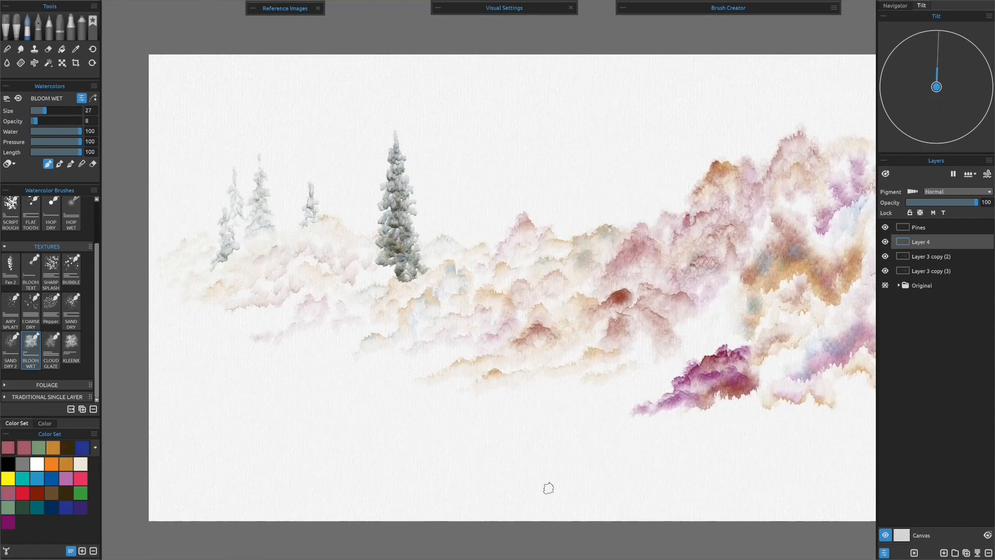
Reduce the brush size to 18 and paint thin dark green and dark brown pines around the large one
{"action": "left_click", "coordinate": [22, 507]}
{"action": "left_click_drag", "start_coordinate": [562, 259], "coordinate": [438, 279]}
{"action": "left_click_drag", "start_coordinate": [44, 110], "coordinate": [41, 111]}
{"action": "left_click_drag", "start_coordinate": [438, 196], "coordinate": [441, 253]}
{"action": "left_click", "coordinate": [66, 493]}
{"action": "left_click", "coordinate": [23, 508]}
{"action": "left_click_drag", "start_coordinate": [368, 207], "coordinate": [371, 239]}
{"action": "left_click", "coordinate": [65, 493]}
{"action": "left_click_drag", "start_coordinate": [489, 181], "coordinate": [492, 235]}
Raise the brush opacity to 14 and paint more dark green pines to the right of the large pine
{"action": "left_click", "coordinate": [22, 507]}
{"action": "left_click", "coordinate": [66, 507]}
{"action": "left_click", "coordinate": [22, 507]}
{"action": "left_click_drag", "start_coordinate": [35, 121], "coordinate": [38, 120]}
{"action": "left_click_drag", "start_coordinate": [469, 219], "coordinate": [468, 241]}
{"action": "left_click_drag", "start_coordinate": [552, 190], "coordinate": [553, 223]}
{"action": "left_click", "coordinate": [66, 493]}
Add faint dark green distant pines at the far left and close beside the large pine
{"action": "scroll", "coordinate": [484, 166], "scroll_direction": "down", "scroll_amount": 2}
{"action": "scroll", "coordinate": [226, 422], "scroll_direction": "up", "scroll_amount": 4}
{"action": "left_click_drag", "start_coordinate": [226, 290], "coordinate": [428, 413]}
{"action": "left_click", "coordinate": [22, 507]}
{"action": "left_click_drag", "start_coordinate": [324, 226], "coordinate": [323, 269]}
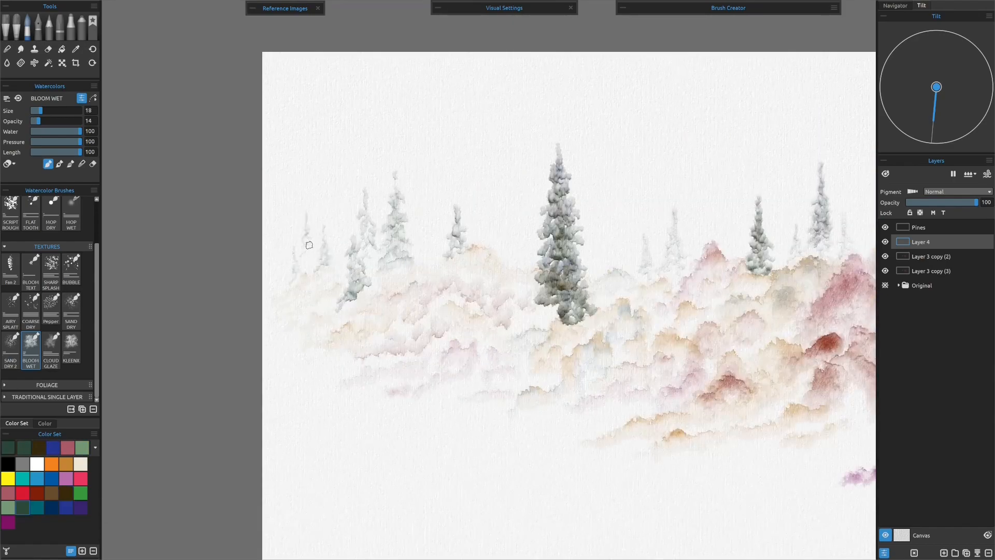
{"action": "left_click_drag", "start_coordinate": [596, 213], "coordinate": [597, 269]}
{"action": "left_click_drag", "start_coordinate": [596, 202], "coordinate": [595, 280]}
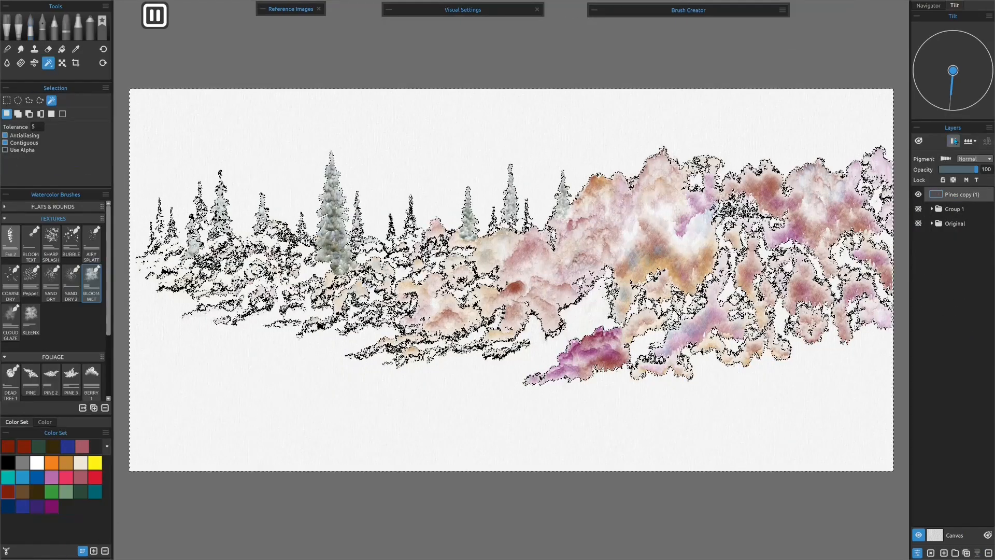
Paint burnt sienna shadows inside the selection along the lower edges of the left and middle clouds
{"action": "scroll", "coordinate": [287, 366], "scroll_direction": "up", "scroll_amount": 5}
{"action": "scroll", "coordinate": [287, 366], "scroll_direction": "down", "scroll_amount": 3}
{"action": "left_click_drag", "start_coordinate": [591, 329], "coordinate": [467, 361]}
{"action": "left_click_drag", "start_coordinate": [171, 352], "coordinate": [505, 358]}
{"action": "left_click_drag", "start_coordinate": [357, 316], "coordinate": [265, 332]}
{"action": "mouse_move", "coordinate": [357, 288]}
{"action": "left_mouse_down"}
{"action": "mouse_move", "coordinate": [179, 280]}
{"action": "mouse_move", "coordinate": [513, 329]}
{"action": "left_mouse_up"}
{"action": "left_click_drag", "start_coordinate": [462, 285], "coordinate": [401, 306]}
{"action": "left_click_drag", "start_coordinate": [565, 281], "coordinate": [487, 282]}
{"action": "left_click_drag", "start_coordinate": [355, 282], "coordinate": [290, 297]}
Add blue accents to the shadows beneath the middle clouds and the magenta cloud
{"action": "left_click", "coordinate": [37, 506]}
{"action": "left_click", "coordinate": [37, 477]}
{"action": "left_click_drag", "start_coordinate": [606, 311], "coordinate": [523, 332]}
{"action": "left_click_drag", "start_coordinate": [703, 360], "coordinate": [633, 376]}
{"action": "left_click_drag", "start_coordinate": [798, 357], "coordinate": [440, 360]}
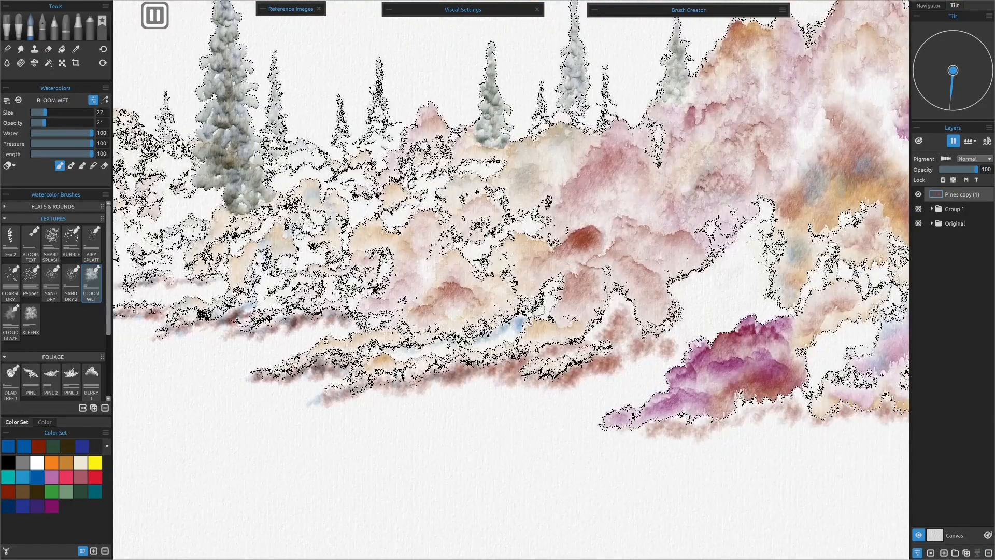
{"action": "left_click_drag", "start_coordinate": [788, 413], "coordinate": [643, 431]}
{"action": "left_click_drag", "start_coordinate": [876, 409], "coordinate": [682, 410]}
Paint ochre strokes along the shadowed lower edges of the middle and far-left clouds
{"action": "left_click", "coordinate": [66, 462]}
{"action": "left_click_drag", "start_coordinate": [477, 352], "coordinate": [327, 393]}
{"action": "left_click_drag", "start_coordinate": [327, 342], "coordinate": [655, 353]}
{"action": "left_click_drag", "start_coordinate": [459, 334], "coordinate": [298, 355]}
{"action": "left_click_drag", "start_coordinate": [298, 311], "coordinate": [521, 321]}
{"action": "left_click_drag", "start_coordinate": [343, 315], "coordinate": [272, 280]}
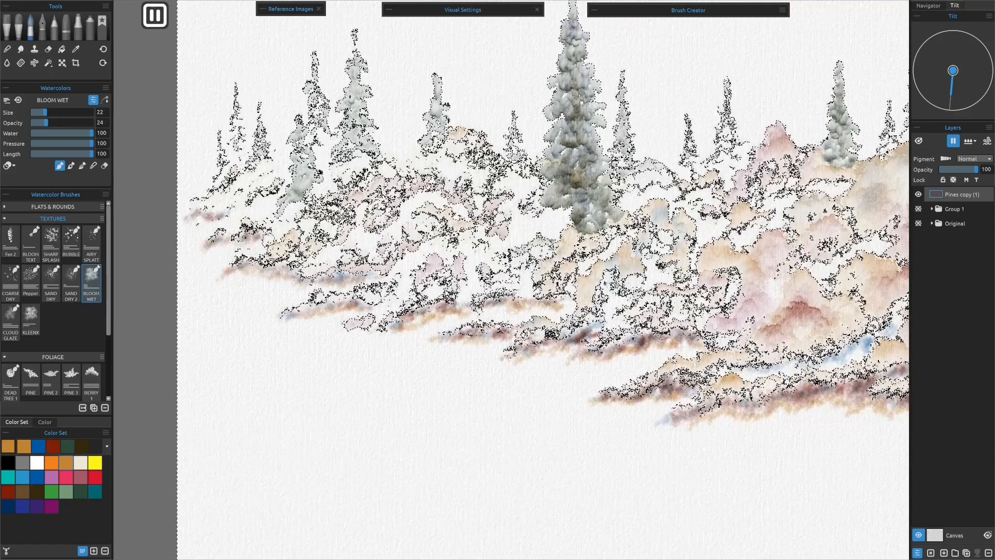
Let the water diffusion run, add a new layer above the painting, and pause the diffusion again
{"action": "key", "text": "ctrl+0"}
{"action": "left_click", "coordinate": [952, 141]}
{"action": "left_click", "coordinate": [944, 553]}
{"action": "scroll", "coordinate": [639, 373], "scroll_direction": "up", "scroll_amount": 5}
{"action": "left_click", "coordinate": [953, 142]}
Set the brush opacity to 52 and paint burnt sienna shadows in the white gap right of the magenta cloud
{"action": "left_click", "coordinate": [8, 491]}
{"action": "left_click_drag", "start_coordinate": [46, 122], "coordinate": [62, 123]}
{"action": "left_click_drag", "start_coordinate": [713, 259], "coordinate": [601, 358]}
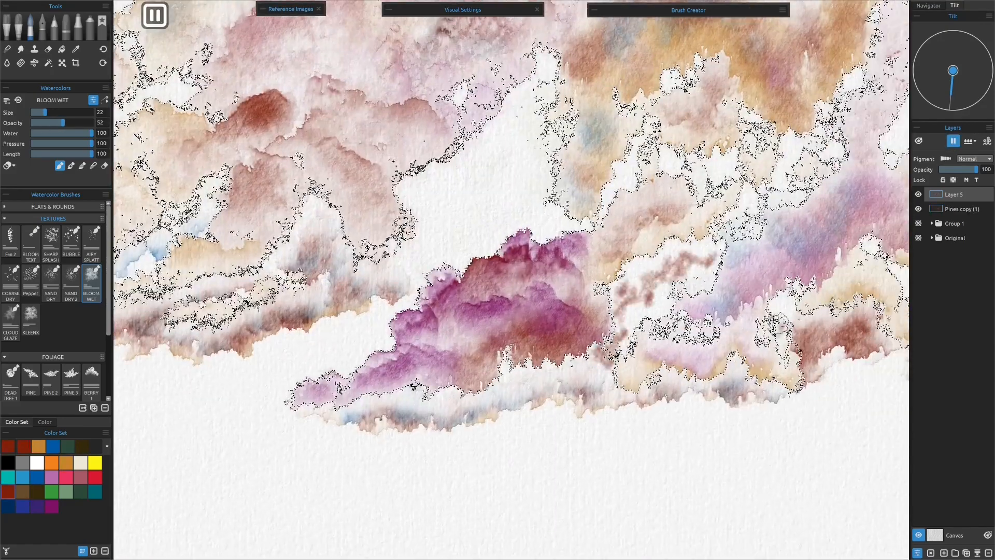
Paint blue and dark brown shadows around the magenta cloud and under the neighbouring clouds
{"action": "left_click", "coordinate": [37, 477]}
{"action": "left_click_drag", "start_coordinate": [192, 284], "coordinate": [310, 199]}
{"action": "left_click_drag", "start_coordinate": [604, 357], "coordinate": [358, 399]}
{"action": "left_click", "coordinate": [37, 492]}
{"action": "left_click_drag", "start_coordinate": [332, 441], "coordinate": [678, 483]}
{"action": "left_click", "coordinate": [37, 477]}
{"action": "left_click_drag", "start_coordinate": [646, 278], "coordinate": [726, 306]}
{"action": "left_click_drag", "start_coordinate": [353, 468], "coordinate": [560, 490]}
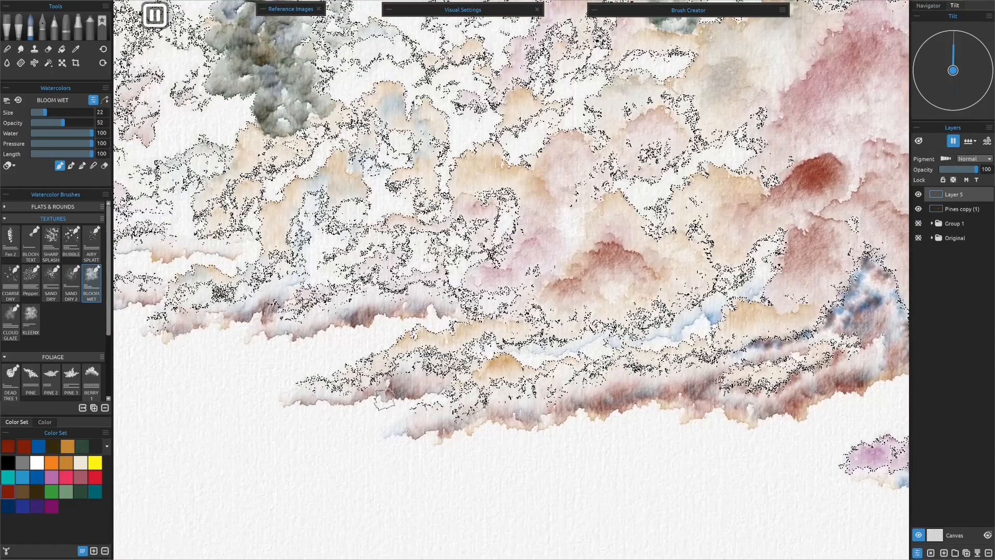
Add ochre and blue strokes to the shadows along the lower edges of the left clouds
{"action": "left_click", "coordinate": [65, 462]}
{"action": "left_click_drag", "start_coordinate": [570, 369], "coordinate": [503, 395]}
{"action": "left_click_drag", "start_coordinate": [157, 436], "coordinate": [665, 499]}
{"action": "left_click", "coordinate": [37, 477]}
{"action": "left_click_drag", "start_coordinate": [850, 311], "coordinate": [140, 297]}
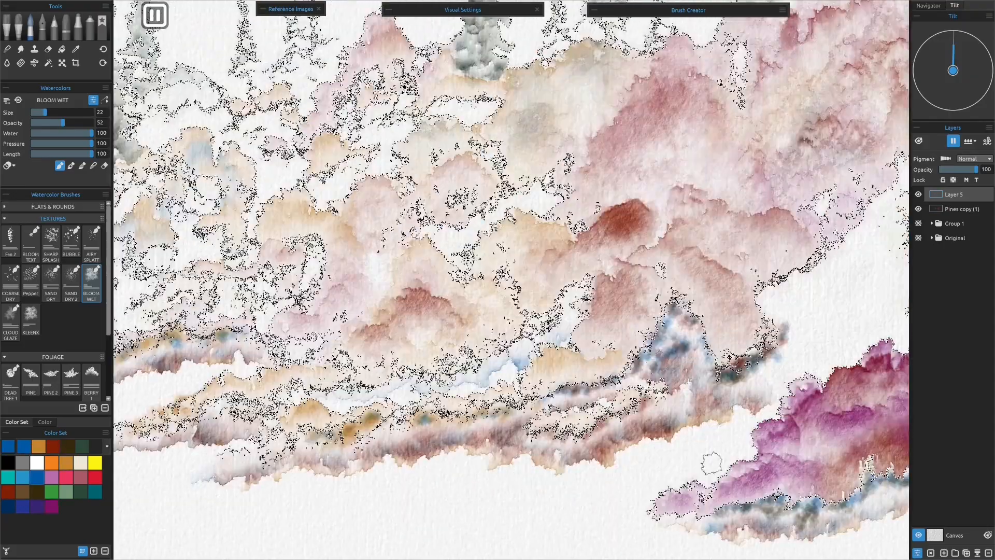
Merge the shadow layer with the pines layer beneath it, and add a new layer above for painting with the diffusion paused
{"action": "key", "text": "ctrl+0"}
{"action": "left_click", "coordinate": [954, 142]}
{"action": "left_click", "coordinate": [978, 553]}
{"action": "left_click", "coordinate": [48, 62]}
{"action": "left_click", "coordinate": [943, 553]}
{"action": "scroll", "coordinate": [829, 265], "scroll_direction": "up", "scroll_amount": 5}
{"action": "left_click", "coordinate": [954, 142]}
Paint dark brown shadow strokes across the left, middle and right clouds on the new layer
{"action": "left_click", "coordinate": [37, 491]}
{"action": "left_click_drag", "start_coordinate": [254, 368], "coordinate": [497, 346]}
{"action": "left_click_drag", "start_coordinate": [331, 332], "coordinate": [639, 269]}
{"action": "left_click_drag", "start_coordinate": [202, 207], "coordinate": [276, 213]}
{"action": "mouse_move", "coordinate": [259, 248]}
{"action": "left_mouse_down"}
{"action": "mouse_move", "coordinate": [788, 314]}
{"action": "mouse_move", "coordinate": [390, 305]}
{"action": "left_mouse_up"}
{"action": "mouse_move", "coordinate": [368, 231]}
{"action": "left_mouse_down"}
{"action": "mouse_move", "coordinate": [445, 222]}
{"action": "mouse_move", "coordinate": [564, 290]}
{"action": "left_mouse_up"}
{"action": "mouse_move", "coordinate": [904, 305]}
{"action": "left_mouse_down"}
{"action": "mouse_move", "coordinate": [580, 304]}
{"action": "mouse_move", "coordinate": [601, 310]}
{"action": "left_mouse_up"}
Add burnt sienna and deep blue shadow strokes across the cloud bank, and let the water diffusion run
{"action": "left_click", "coordinate": [7, 491]}
{"action": "left_click_drag", "start_coordinate": [451, 228], "coordinate": [363, 246]}
{"action": "left_click_drag", "start_coordinate": [311, 311], "coordinate": [622, 321]}
{"action": "left_click", "coordinate": [23, 506]}
{"action": "left_click_drag", "start_coordinate": [850, 311], "coordinate": [195, 311]}
{"action": "left_click_drag", "start_coordinate": [417, 228], "coordinate": [466, 182]}
{"action": "left_click_drag", "start_coordinate": [259, 311], "coordinate": [627, 314]}
{"action": "left_click_drag", "start_coordinate": [165, 279], "coordinate": [876, 323]}
{"action": "key", "text": "ctrl+0"}
{"action": "left_click", "coordinate": [953, 141]}
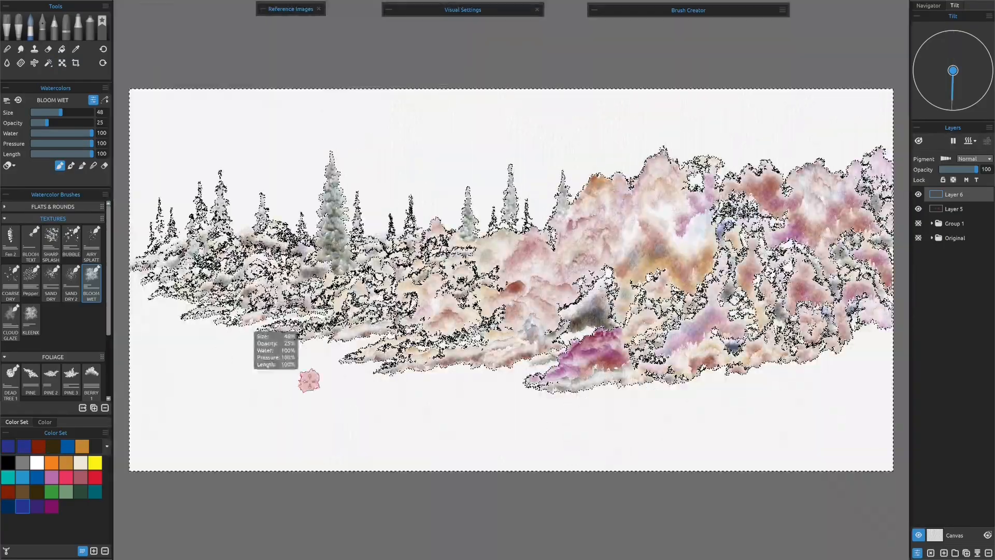
Set the canvas tilt pointing downward and clear the selection, leaving the eraser active
{"action": "left_click_drag", "start_coordinate": [954, 44], "coordinate": [952, 100]}
{"action": "scroll", "coordinate": [464, 433], "scroll_direction": "up", "scroll_amount": 10}
{"action": "key", "text": "ctrl+0"}
{"action": "key", "text": "e"}
{"action": "key", "text": "ctrl+d"}
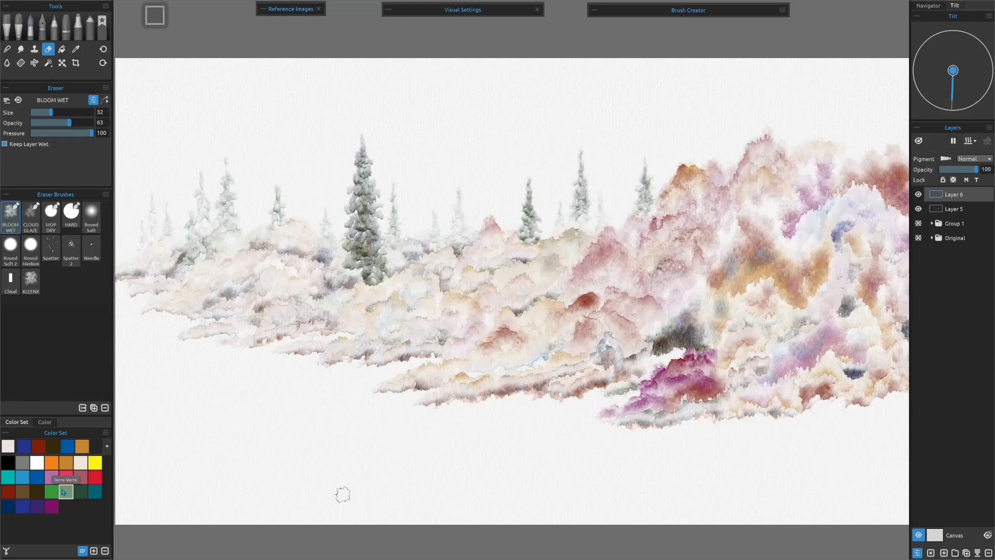
Rename the top layer as Clouds and select the empty background around the painting with the magic wand
{"action": "double_click", "coordinate": [954, 184]}
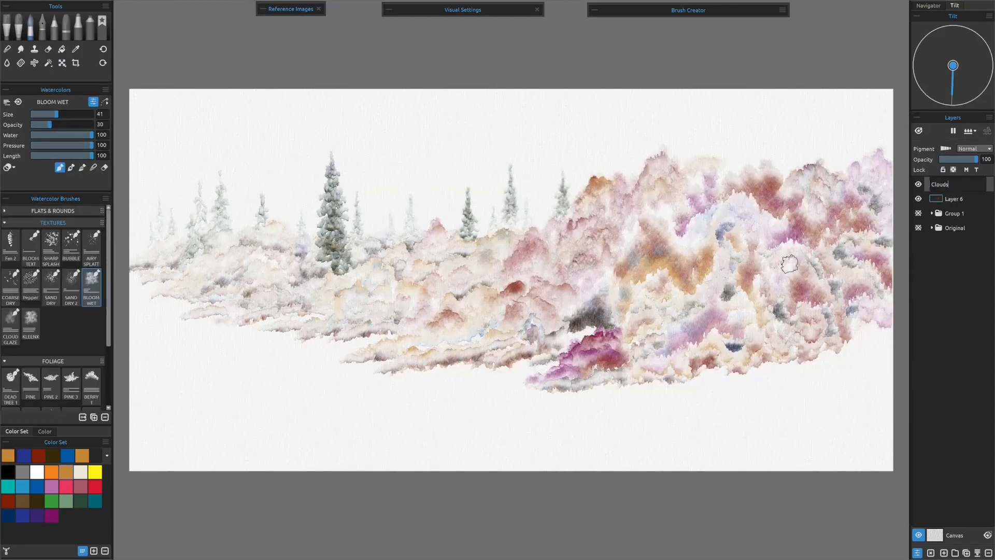
{"action": "type", "text": "Clouds"}
{"action": "left_click", "coordinate": [48, 63]}
{"action": "left_click", "coordinate": [404, 124]}
{"action": "left_click", "coordinate": [953, 131]}
Paint soft blue and burnt sienna cloud bands across the upper sky with Bloom Wet, and let the paint diffuse
{"action": "left_click", "coordinate": [30, 27]}
{"action": "left_click", "coordinate": [37, 487]}
{"action": "mouse_move", "coordinate": [291, 140]}
{"action": "left_mouse_down"}
{"action": "mouse_move", "coordinate": [405, 124]}
{"action": "mouse_move", "coordinate": [595, 167]}
{"action": "mouse_move", "coordinate": [855, 132]}
{"action": "left_mouse_up"}
{"action": "left_click", "coordinate": [8, 501]}
{"action": "mouse_move", "coordinate": [855, 119]}
{"action": "left_mouse_down"}
{"action": "mouse_move", "coordinate": [453, 104]}
{"action": "mouse_move", "coordinate": [145, 112]}
{"action": "left_mouse_up"}
{"action": "left_click", "coordinate": [37, 487]}
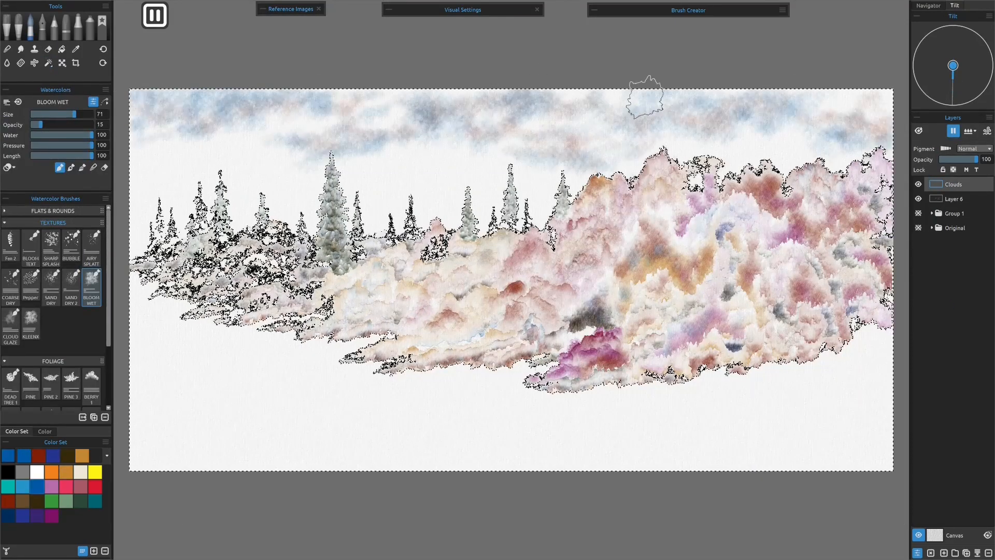
{"action": "left_click_drag", "start_coordinate": [644, 95], "coordinate": [855, 124]}
{"action": "left_click", "coordinate": [953, 131]}
Paint fainter blue and burnt sienna clouds lower in the sky with a smaller, lighter brush, and let them diffuse
{"action": "left_click_drag", "start_coordinate": [74, 114], "coordinate": [63, 114]}
{"action": "left_click_drag", "start_coordinate": [40, 125], "coordinate": [38, 125]}
{"action": "left_click", "coordinate": [953, 130]}
{"action": "left_click_drag", "start_coordinate": [202, 153], "coordinate": [376, 181]}
{"action": "left_click_drag", "start_coordinate": [777, 155], "coordinate": [725, 158]}
{"action": "left_click_drag", "start_coordinate": [479, 197], "coordinate": [440, 196]}
{"action": "left_click", "coordinate": [8, 501]}
{"action": "left_click_drag", "start_coordinate": [301, 173], "coordinate": [469, 189]}
{"action": "left_click_drag", "start_coordinate": [573, 160], "coordinate": [867, 98]}
{"action": "left_click", "coordinate": [37, 486]}
{"action": "left_click_drag", "start_coordinate": [404, 99], "coordinate": [777, 97]}
{"action": "left_click", "coordinate": [954, 131]}
Blend the sky clouds along the upper right with the brush in Blend mode at a higher opacity
{"action": "left_click", "coordinate": [93, 168]}
{"action": "left_click_drag", "start_coordinate": [38, 125], "coordinate": [80, 125]}
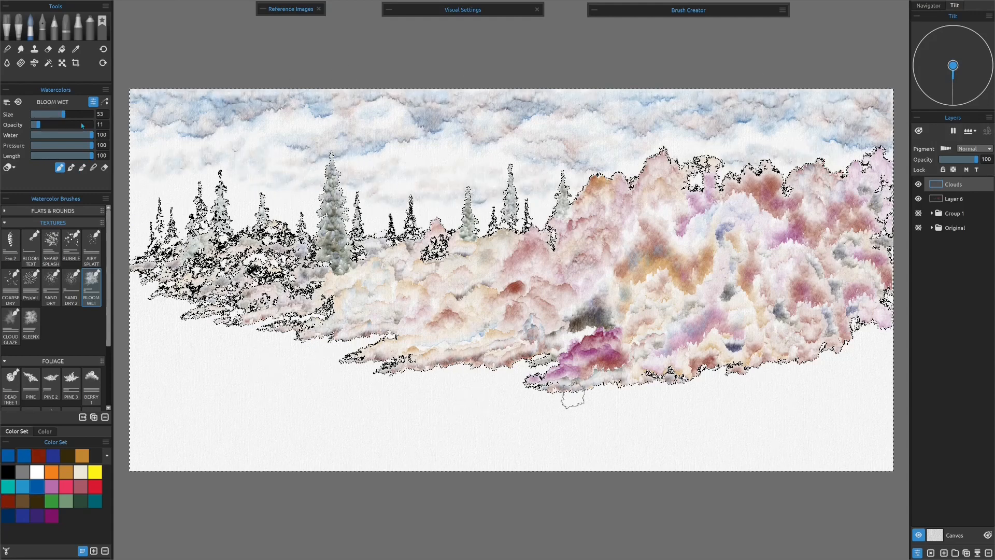
{"action": "left_click_drag", "start_coordinate": [574, 92], "coordinate": [876, 109]}
Tint the sky clouds with light ochre and burnt sienna
{"action": "left_click", "coordinate": [60, 167]}
{"action": "mouse_move", "coordinate": [80, 124]}
{"action": "left_mouse_down"}
{"action": "mouse_move", "coordinate": [40, 124]}
{"action": "mouse_move", "coordinate": [55, 114]}
{"action": "left_mouse_up"}
{"action": "left_click", "coordinate": [66, 472]}
{"action": "left_click", "coordinate": [93, 167]}
{"action": "mouse_move", "coordinate": [40, 125]}
{"action": "left_mouse_down"}
{"action": "mouse_move", "coordinate": [82, 124]}
{"action": "mouse_move", "coordinate": [39, 124]}
{"action": "left_mouse_up"}
{"action": "key", "text": "ctrl+d"}
{"action": "key", "text": "ctrl+h"}
{"action": "left_click", "coordinate": [59, 167]}
{"action": "left_click", "coordinate": [8, 501]}
{"action": "left_click_drag", "start_coordinate": [254, 142], "coordinate": [296, 134]}
Blend the clouds along the upper left of the sky in Blend mode at a higher opacity
{"action": "left_click", "coordinate": [93, 167]}
{"action": "left_click_drag", "start_coordinate": [39, 125], "coordinate": [79, 125]}
{"action": "left_click_drag", "start_coordinate": [321, 104], "coordinate": [141, 99]}
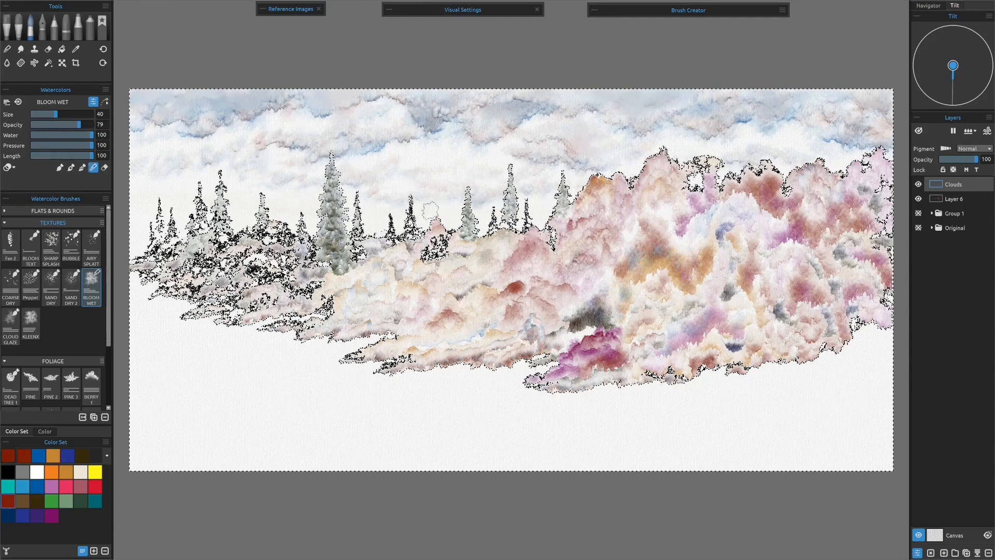
On the Grass layer, paint ochre ground strokes beneath the right and middle clouds
{"action": "left_click", "coordinate": [952, 188]}
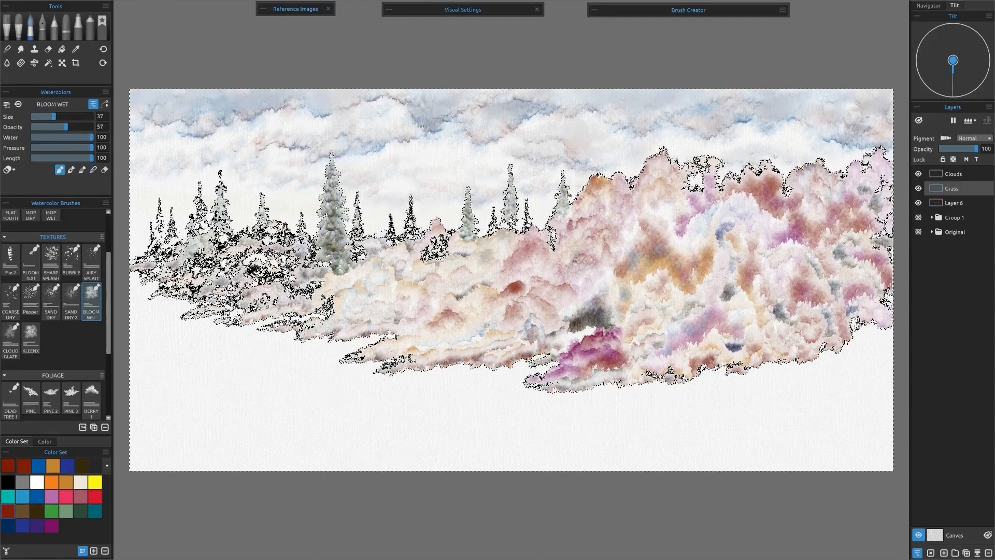
{"action": "left_click", "coordinate": [66, 482]}
{"action": "mouse_move", "coordinate": [862, 337]}
{"action": "left_mouse_down"}
{"action": "mouse_move", "coordinate": [873, 358]}
{"action": "mouse_move", "coordinate": [721, 381]}
{"action": "left_mouse_up"}
{"action": "left_click_drag", "start_coordinate": [710, 388], "coordinate": [472, 416]}
{"action": "left_click_drag", "start_coordinate": [596, 429], "coordinate": [692, 418]}
{"action": "left_click_drag", "start_coordinate": [524, 379], "coordinate": [367, 394]}
Add a new layer named Grass Base and move it below the Grass layer
{"action": "left_click", "coordinate": [944, 553]}
{"action": "double_click", "coordinate": [954, 189]}
{"action": "type", "text": "Grass Base"}
{"action": "left_click_drag", "start_coordinate": [953, 188], "coordinate": [954, 209]}
Paint ochre and burnt sienna ground washes below the right-hand clouds with a larger brush at reduced opacity
{"action": "left_click_drag", "start_coordinate": [66, 127], "coordinate": [42, 127]}
{"action": "left_click_drag", "start_coordinate": [54, 116], "coordinate": [72, 117]}
{"action": "left_click_drag", "start_coordinate": [876, 355], "coordinate": [780, 370]}
{"action": "left_click", "coordinate": [8, 511]}
{"action": "left_click_drag", "start_coordinate": [621, 404], "coordinate": [691, 415]}
{"action": "left_click_drag", "start_coordinate": [700, 459], "coordinate": [778, 454]}
Extend the ground with pale ochre strokes across the lower middle and left of the canvas
{"action": "left_click", "coordinate": [65, 482]}
{"action": "left_click_drag", "start_coordinate": [43, 127], "coordinate": [49, 117]}
{"action": "left_click_drag", "start_coordinate": [340, 395], "coordinate": [389, 411]}
{"action": "left_click_drag", "start_coordinate": [36, 127], "coordinate": [41, 127]}
{"action": "left_click_drag", "start_coordinate": [368, 427], "coordinate": [303, 430]}
{"action": "left_click_drag", "start_coordinate": [354, 446], "coordinate": [226, 452]}
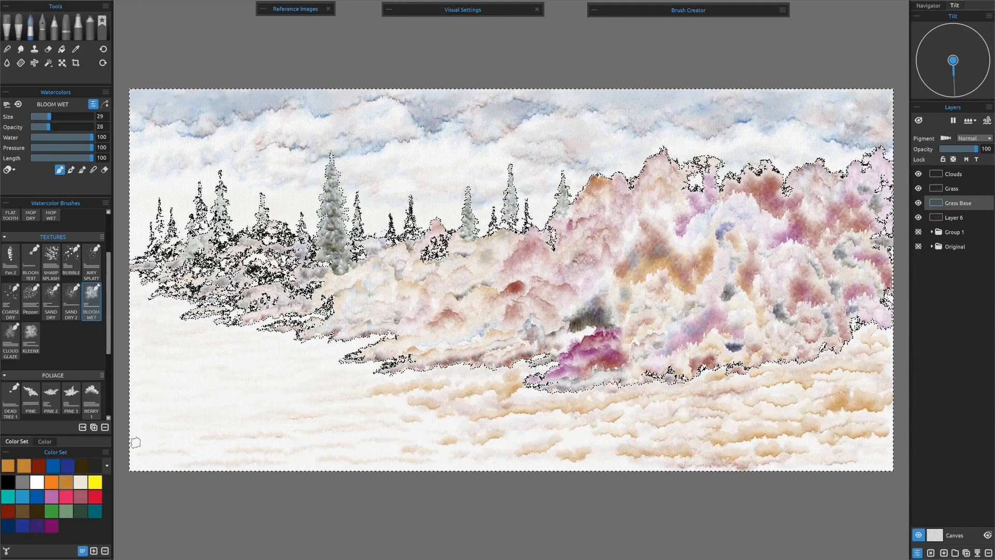
On the Grass layer, paint ochre Bloom Wet strokes over the middle and left ground, and switch to burnt sienna with Sharp Splash
{"action": "left_click", "coordinate": [8, 511]}
{"action": "left_click", "coordinate": [51, 262]}
{"action": "left_click", "coordinate": [952, 189]}
{"action": "left_click", "coordinate": [65, 482]}
{"action": "left_click", "coordinate": [91, 300]}
{"action": "left_click_drag", "start_coordinate": [412, 405], "coordinate": [340, 410]}
{"action": "left_click_drag", "start_coordinate": [417, 447], "coordinate": [350, 458]}
{"action": "left_click_drag", "start_coordinate": [344, 356], "coordinate": [288, 365]}
{"action": "left_click_drag", "start_coordinate": [193, 379], "coordinate": [137, 387]}
{"action": "left_click_drag", "start_coordinate": [254, 347], "coordinate": [193, 359]}
{"action": "left_click", "coordinate": [8, 511]}
{"action": "left_click", "coordinate": [51, 262]}
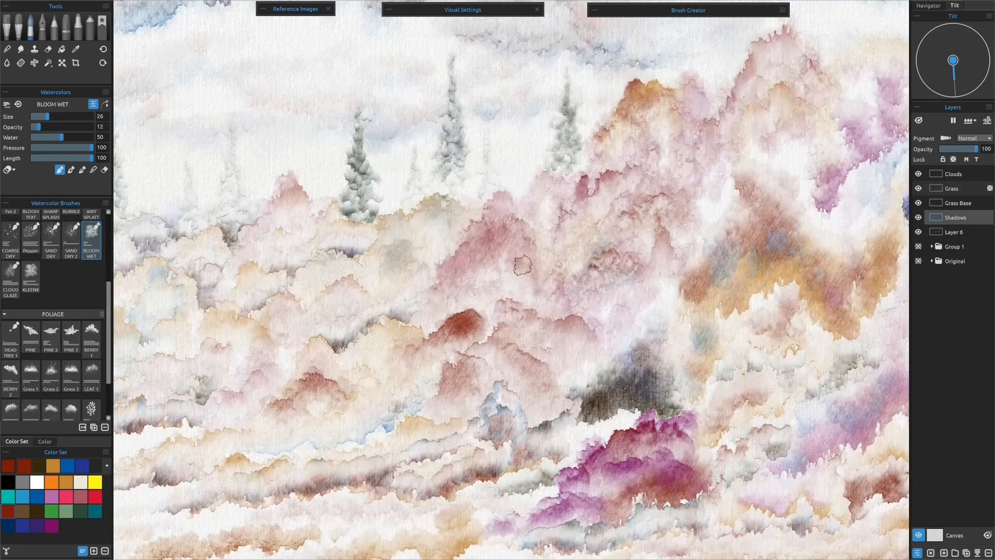
On the Shadows layer, glaze burnt sienna at opacity 12 over the pink clouds in the middle of the scene
{"action": "left_click_drag", "start_coordinate": [506, 241], "coordinate": [466, 290]}
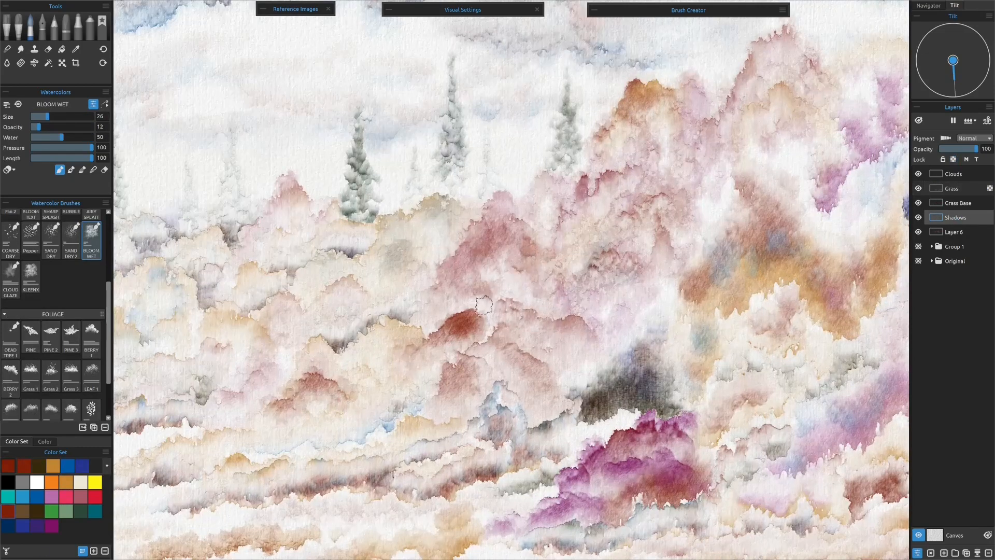
{"action": "left_click_drag", "start_coordinate": [560, 289], "coordinate": [530, 301]}
{"action": "left_click_drag", "start_coordinate": [574, 323], "coordinate": [592, 359]}
Add light blue and burnt sienna glazes to the clouds above and right of the dark red cloud
{"action": "left_click", "coordinate": [36, 496]}
{"action": "left_click_drag", "start_coordinate": [536, 337], "coordinate": [579, 347]}
{"action": "left_click", "coordinate": [8, 511]}
{"action": "left_click_drag", "start_coordinate": [601, 298], "coordinate": [636, 305]}
{"action": "key", "text": "d"}
{"action": "mouse_move", "coordinate": [594, 221]}
{"action": "left_mouse_down"}
{"action": "mouse_move", "coordinate": [627, 140]}
{"action": "mouse_move", "coordinate": [674, 130]}
{"action": "mouse_move", "coordinate": [707, 196]}
{"action": "left_mouse_up"}
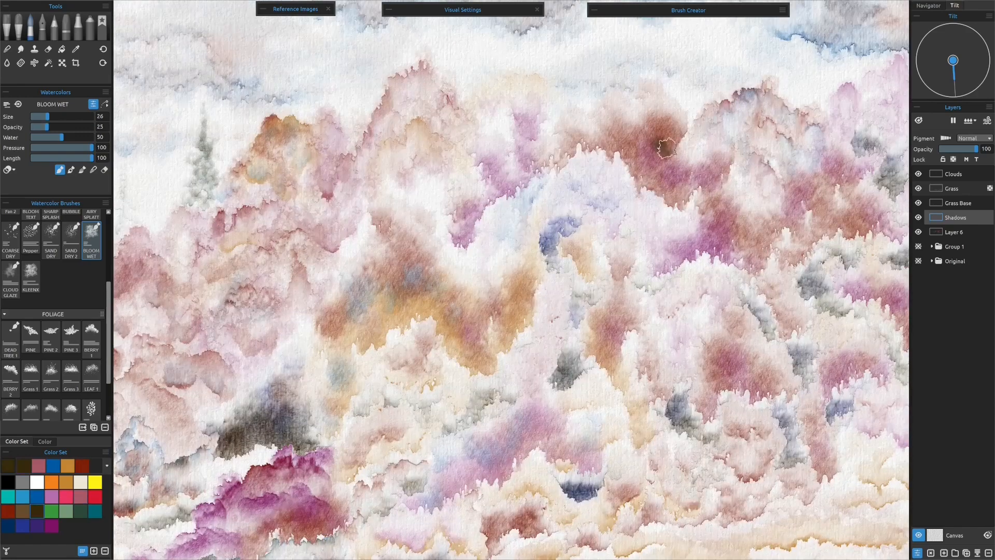
Deepen the shadows of the reddish and purple clouds on the right with strokes at opacity 25
{"action": "left_click_drag", "start_coordinate": [666, 148], "coordinate": [680, 130]}
{"action": "left_click_drag", "start_coordinate": [609, 124], "coordinate": [654, 180]}
{"action": "left_click_drag", "start_coordinate": [798, 189], "coordinate": [852, 165]}
{"action": "left_click_drag", "start_coordinate": [831, 210], "coordinate": [876, 221]}
{"action": "left_click_drag", "start_coordinate": [866, 282], "coordinate": [878, 280]}
{"action": "mouse_move", "coordinate": [486, 304]}
{"action": "left_mouse_down"}
{"action": "mouse_move", "coordinate": [462, 329]}
{"action": "mouse_move", "coordinate": [482, 334]}
{"action": "left_mouse_up"}
Glaze ochre and magenta tints over the central clouds and the purple cloud below them
{"action": "left_click", "coordinate": [66, 482]}
{"action": "mouse_move", "coordinate": [518, 216]}
{"action": "left_mouse_down"}
{"action": "mouse_move", "coordinate": [467, 264]}
{"action": "mouse_move", "coordinate": [450, 265]}
{"action": "left_mouse_up"}
{"action": "left_click", "coordinate": [52, 526]}
{"action": "left_click_drag", "start_coordinate": [555, 421], "coordinate": [472, 451]}
{"action": "left_click_drag", "start_coordinate": [419, 283], "coordinate": [396, 296]}
{"action": "left_click_drag", "start_coordinate": [337, 319], "coordinate": [327, 331]}
{"action": "left_click_drag", "start_coordinate": [407, 179], "coordinate": [426, 220]}
Tint the pale crest of the upper clouds ochre and add blue shadows to the reddish cloud at the right
{"action": "left_click", "coordinate": [66, 482]}
{"action": "left_click_drag", "start_coordinate": [474, 91], "coordinate": [593, 78]}
{"action": "left_click", "coordinate": [8, 512]}
{"action": "left_click", "coordinate": [80, 497]}
{"action": "left_click", "coordinate": [37, 497]}
{"action": "left_click_drag", "start_coordinate": [719, 358], "coordinate": [727, 375]}
{"action": "left_click_drag", "start_coordinate": [706, 324], "coordinate": [713, 357]}
{"action": "key", "text": "ctrl+0"}
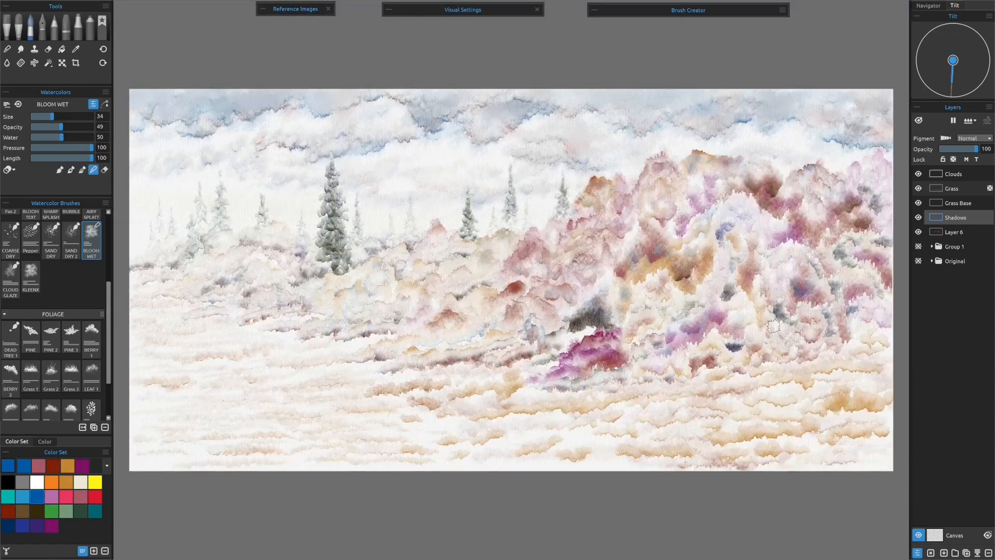
Tint the small clouds near the pines with ochre and dusty pink at opacity 49
{"action": "scroll", "coordinate": [433, 315], "scroll_direction": "up", "scroll_amount": 5}
{"action": "left_click", "coordinate": [66, 482]}
{"action": "left_click_drag", "start_coordinate": [526, 204], "coordinate": [557, 220]}
{"action": "left_click_drag", "start_coordinate": [567, 181], "coordinate": [596, 179]}
{"action": "left_click", "coordinate": [80, 497]}
{"action": "left_click_drag", "start_coordinate": [482, 240], "coordinate": [500, 247]}
Glaze ochre over the middle clouds and along the lower cloud band
{"action": "left_click", "coordinate": [66, 482]}
{"action": "left_click_drag", "start_coordinate": [425, 280], "coordinate": [463, 265]}
{"action": "left_click_drag", "start_coordinate": [508, 300], "coordinate": [544, 298]}
{"action": "left_click_drag", "start_coordinate": [448, 374], "coordinate": [518, 357]}
Add blue and burnt sienna accents to the lower cloud bands and blue to the dark red cloud
{"action": "left_click", "coordinate": [36, 496]}
{"action": "left_click_drag", "start_coordinate": [528, 350], "coordinate": [559, 343]}
{"action": "left_click", "coordinate": [9, 511]}
{"action": "left_click_drag", "start_coordinate": [394, 431], "coordinate": [429, 419]}
{"action": "left_click", "coordinate": [37, 497]}
{"action": "left_click_drag", "start_coordinate": [615, 259], "coordinate": [637, 274]}
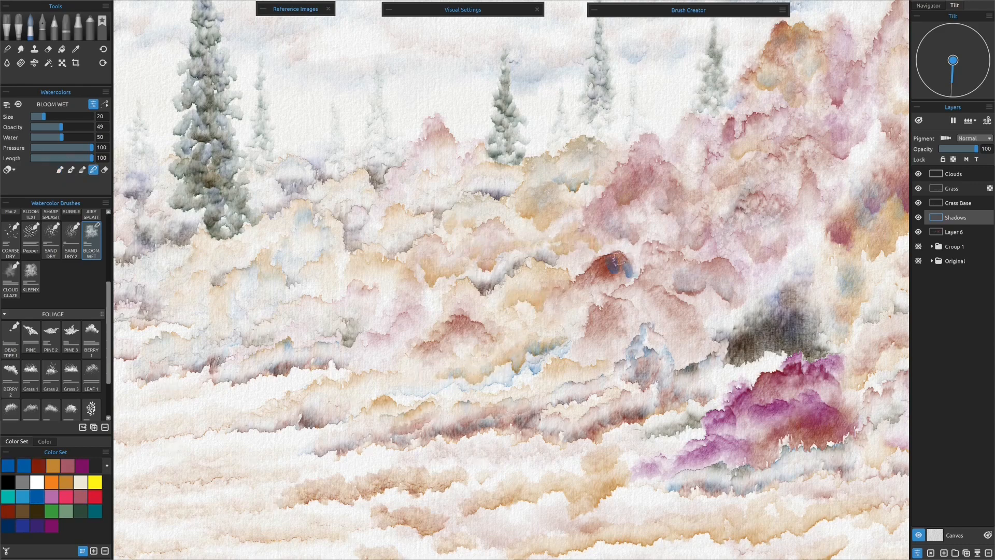
Add ochre tints below the dark red cloud and beside the magenta cloud
{"action": "left_click", "coordinate": [65, 482]}
{"action": "left_click_drag", "start_coordinate": [549, 324], "coordinate": [585, 305]}
{"action": "left_click_drag", "start_coordinate": [704, 381], "coordinate": [736, 371]}
Paint purple shadows over the magenta cloud and at its right side with the brush in Paint mode
{"action": "left_click", "coordinate": [37, 525]}
{"action": "left_click_drag", "start_coordinate": [824, 413], "coordinate": [746, 428]}
{"action": "left_click", "coordinate": [93, 169]}
{"action": "left_click", "coordinate": [60, 169]}
{"action": "left_click_drag", "start_coordinate": [867, 412], "coordinate": [894, 405]}
{"action": "left_click_drag", "start_coordinate": [768, 386], "coordinate": [806, 389]}
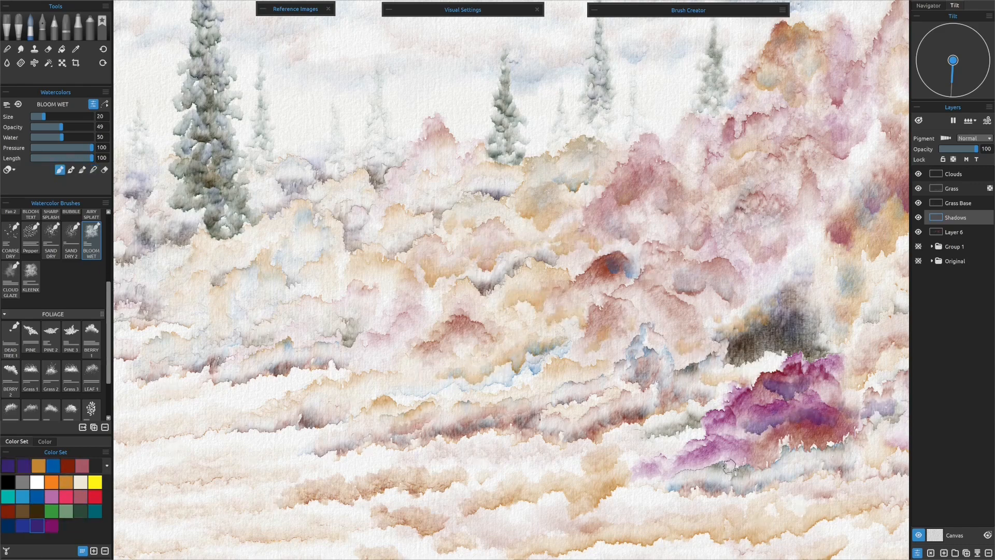
Glaze purple under the magenta cloud and add light ochre and blue tints across the middle clouds with the Bloom Wet brush
{"action": "left_click_drag", "start_coordinate": [752, 449], "coordinate": [710, 459]}
{"action": "left_click_drag", "start_coordinate": [573, 391], "coordinate": [594, 385]}
{"action": "left_click", "coordinate": [66, 482]}
{"action": "left_click_drag", "start_coordinate": [414, 324], "coordinate": [446, 300]}
{"action": "left_click", "coordinate": [37, 496]}
{"action": "left_click_drag", "start_coordinate": [358, 275], "coordinate": [389, 263]}
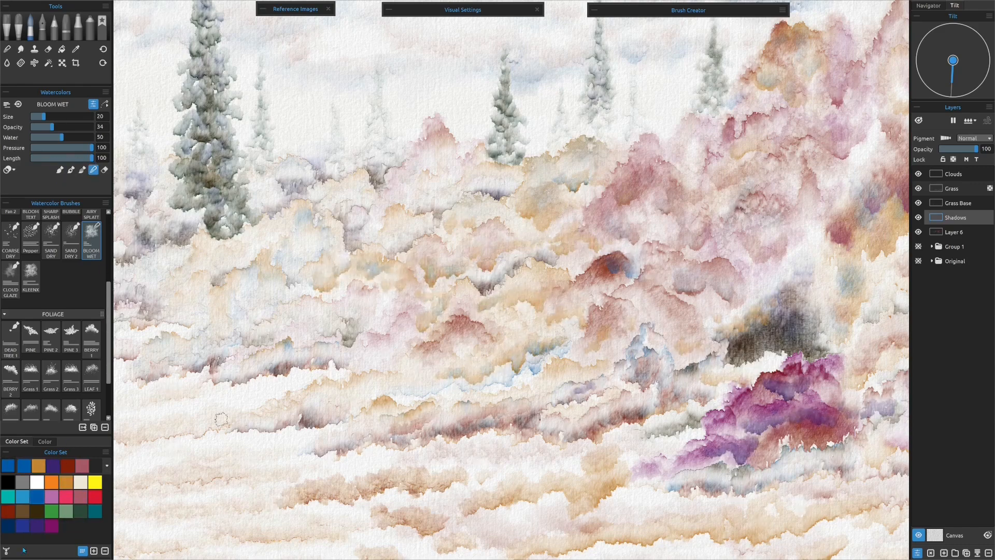
{"action": "left_click_drag", "start_coordinate": [383, 386], "coordinate": [474, 358]}
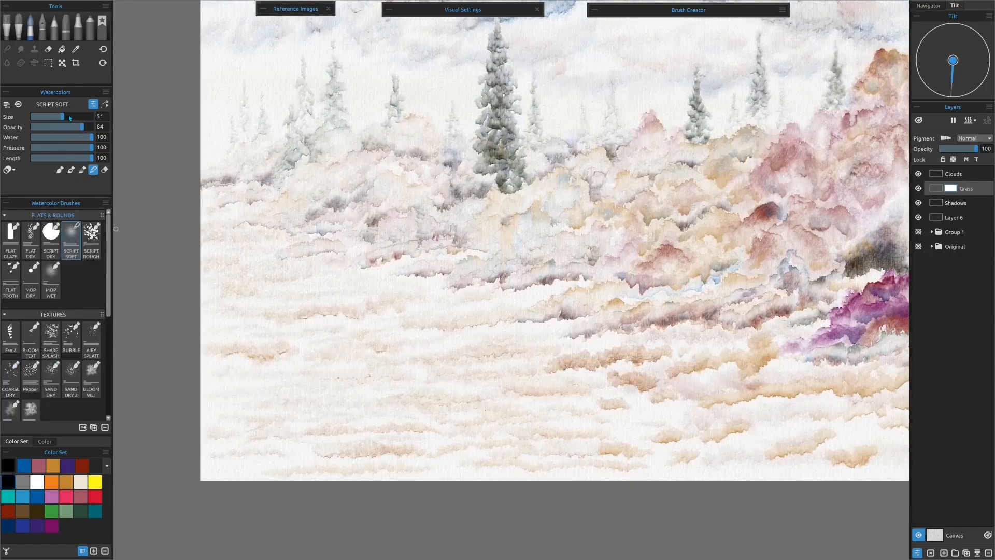
Mask out a pond-shaped area of the Grass layer in black with the Script Soft brush at size 61 and opacity 100
{"action": "left_click", "coordinate": [68, 117]}
{"action": "left_click", "coordinate": [61, 170]}
{"action": "left_click_drag", "start_coordinate": [448, 373], "coordinate": [586, 392]}
{"action": "mouse_move", "coordinate": [449, 363]}
{"action": "left_mouse_down"}
{"action": "mouse_move", "coordinate": [311, 329]}
{"action": "mouse_move", "coordinate": [342, 359]}
{"action": "left_mouse_up"}
{"action": "left_click_drag", "start_coordinate": [368, 376], "coordinate": [406, 396]}
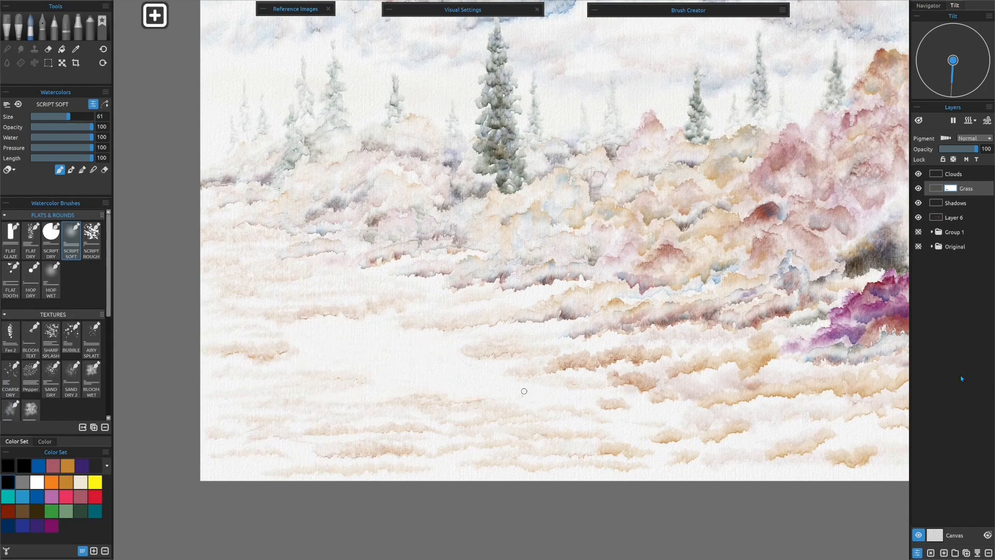
Add a layer above Grass and name it Water
{"action": "left_click", "coordinate": [944, 553]}
{"action": "double_click", "coordinate": [953, 188]}
{"action": "type", "text": "Water"}
Paint the masked pond area blue with the Script Soft brush at size 77 and soften its upper part
{"action": "left_click", "coordinate": [37, 496]}
{"action": "left_click", "coordinate": [49, 127]}
{"action": "left_click", "coordinate": [78, 117]}
{"action": "left_click_drag", "start_coordinate": [458, 360], "coordinate": [596, 395]}
{"action": "left_click_drag", "start_coordinate": [295, 332], "coordinate": [439, 340]}
{"action": "left_click_drag", "start_coordinate": [469, 395], "coordinate": [332, 398]}
{"action": "mouse_move", "coordinate": [370, 378]}
{"action": "left_mouse_down"}
{"action": "mouse_move", "coordinate": [280, 365]}
{"action": "mouse_move", "coordinate": [404, 358]}
{"action": "left_mouse_up"}
{"action": "scroll", "coordinate": [30, 404], "scroll_direction": "down", "scroll_amount": 1}
{"action": "left_click", "coordinate": [30, 402]}
{"action": "left_click_drag", "start_coordinate": [295, 332], "coordinate": [445, 353]}
Glaze more blue over the pond with Script Soft at opacity 19 and blend the tones together
{"action": "left_click", "coordinate": [71, 232]}
{"action": "left_click", "coordinate": [42, 127]}
{"action": "left_click_drag", "start_coordinate": [588, 395], "coordinate": [462, 371]}
{"action": "left_click_drag", "start_coordinate": [476, 391], "coordinate": [352, 360]}
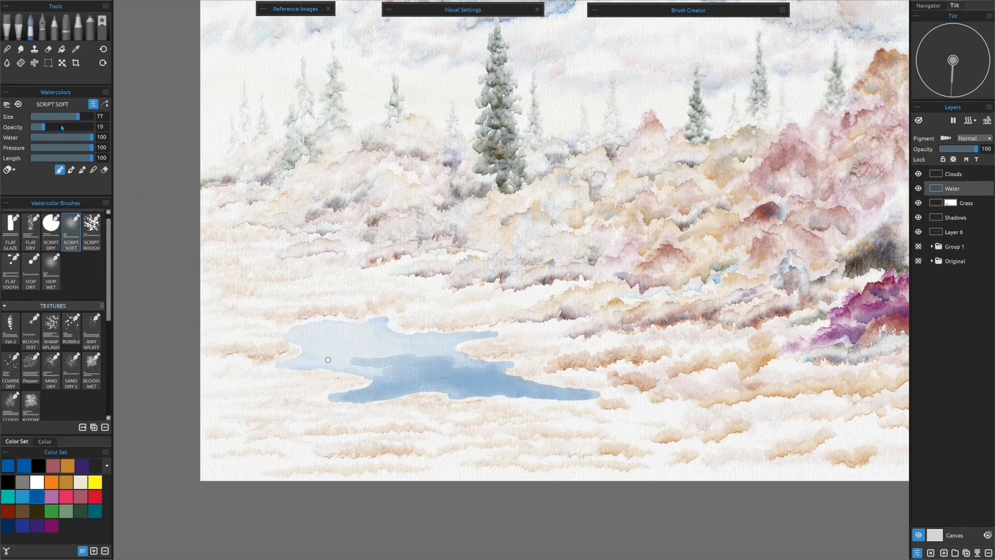
{"action": "left_click", "coordinate": [93, 170]}
{"action": "left_click_drag", "start_coordinate": [448, 362], "coordinate": [377, 355]}
Shade the pond's shoreline with dark brown and reddish brown using Script Soft at size 57 and opacity 43
{"action": "left_click", "coordinate": [58, 127]}
{"action": "left_click", "coordinate": [66, 117]}
{"action": "left_click", "coordinate": [37, 512]}
{"action": "left_click", "coordinate": [8, 511]}
{"action": "mouse_move", "coordinate": [449, 334]}
{"action": "left_mouse_down"}
{"action": "mouse_move", "coordinate": [508, 334]}
{"action": "mouse_move", "coordinate": [470, 334]}
{"action": "left_mouse_up"}
{"action": "left_click", "coordinate": [37, 511]}
{"action": "left_click_drag", "start_coordinate": [332, 322], "coordinate": [394, 316]}
{"action": "left_click_drag", "start_coordinate": [382, 383], "coordinate": [327, 400]}
Darken the pond's right-hand shore and blend the shoreline shading outward along the right and left banks
{"action": "left_click", "coordinate": [60, 169]}
{"action": "left_click_drag", "start_coordinate": [518, 361], "coordinate": [449, 350]}
{"action": "left_click", "coordinate": [94, 169]}
{"action": "left_click", "coordinate": [93, 169]}
{"action": "mouse_move", "coordinate": [498, 376]}
{"action": "left_mouse_down"}
{"action": "mouse_move", "coordinate": [613, 395]}
{"action": "mouse_move", "coordinate": [601, 391]}
{"action": "left_mouse_up"}
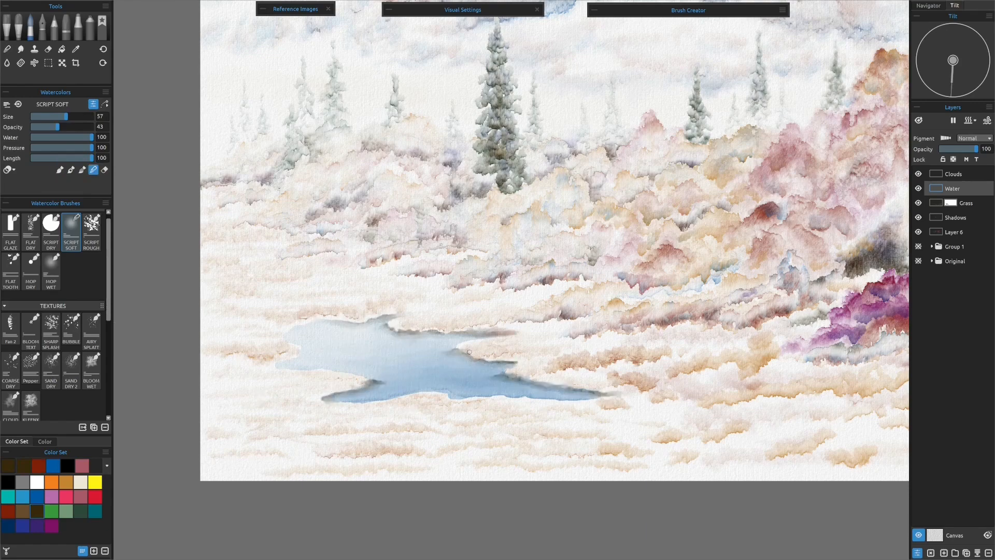
{"action": "left_click_drag", "start_coordinate": [311, 326], "coordinate": [259, 339]}
{"action": "left_click_drag", "start_coordinate": [332, 386], "coordinate": [228, 366]}
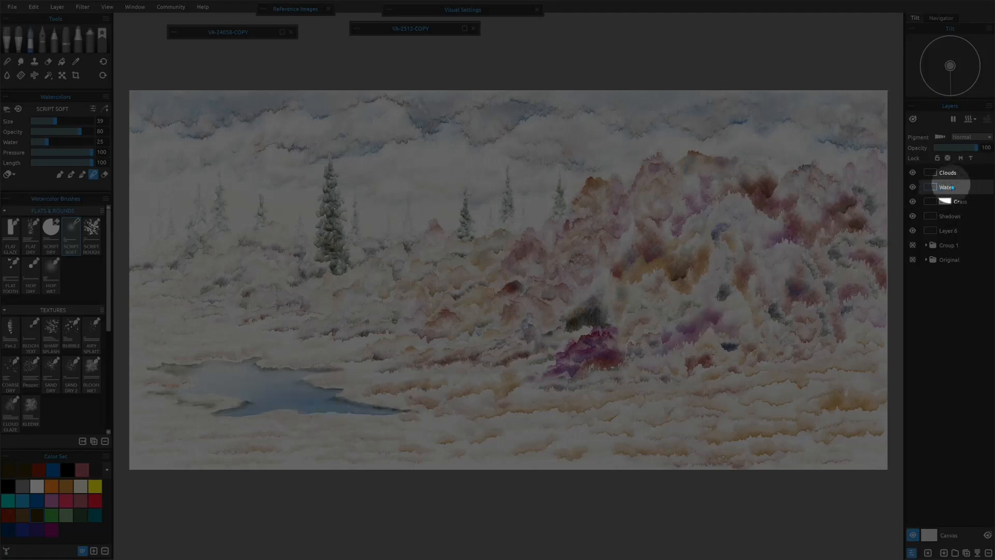
Compare the pond with the Water layer and the Grass layer's mask each switched off and back on
{"action": "left_click", "coordinate": [956, 192]}
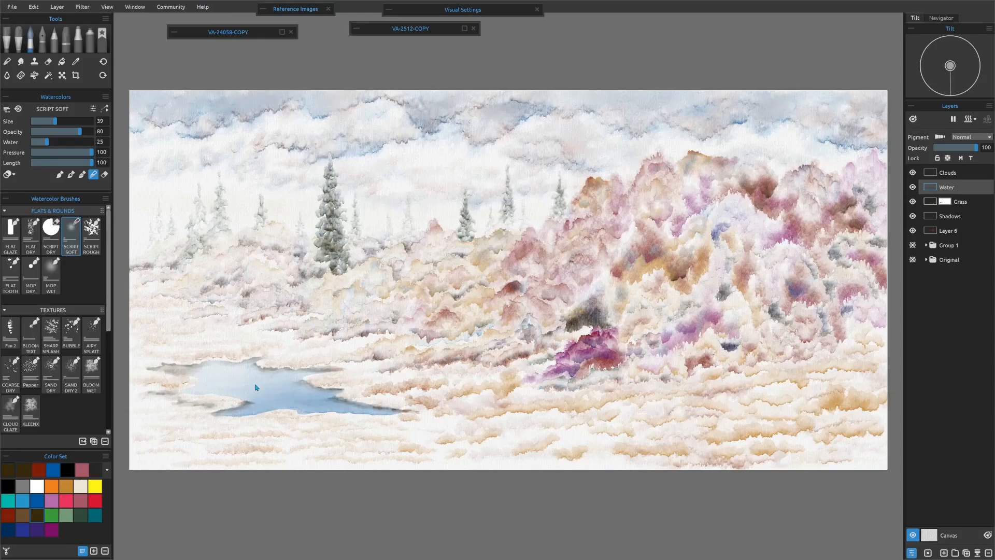
{"action": "left_click", "coordinate": [913, 188]}
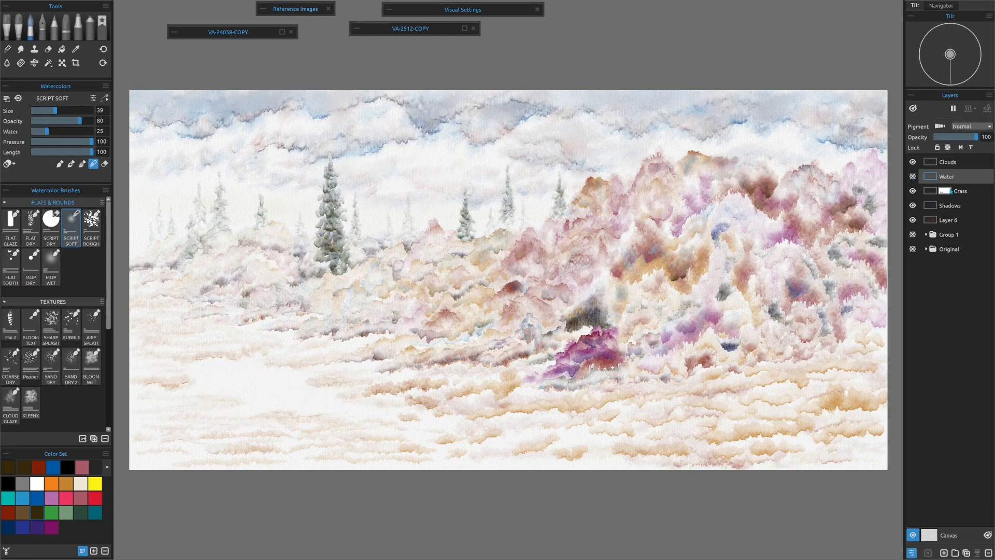
{"action": "right_click", "coordinate": [952, 191]}
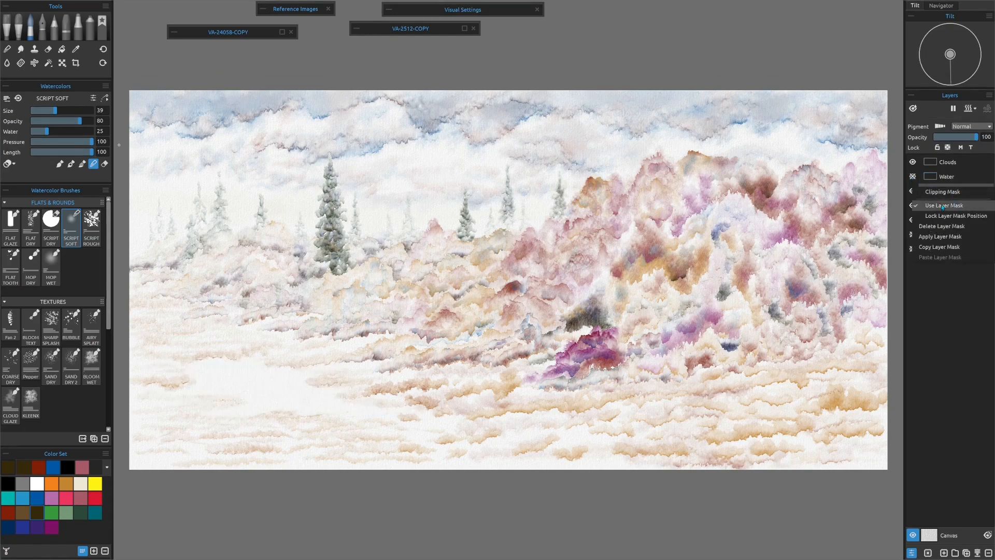
{"action": "left_click", "coordinate": [943, 206]}
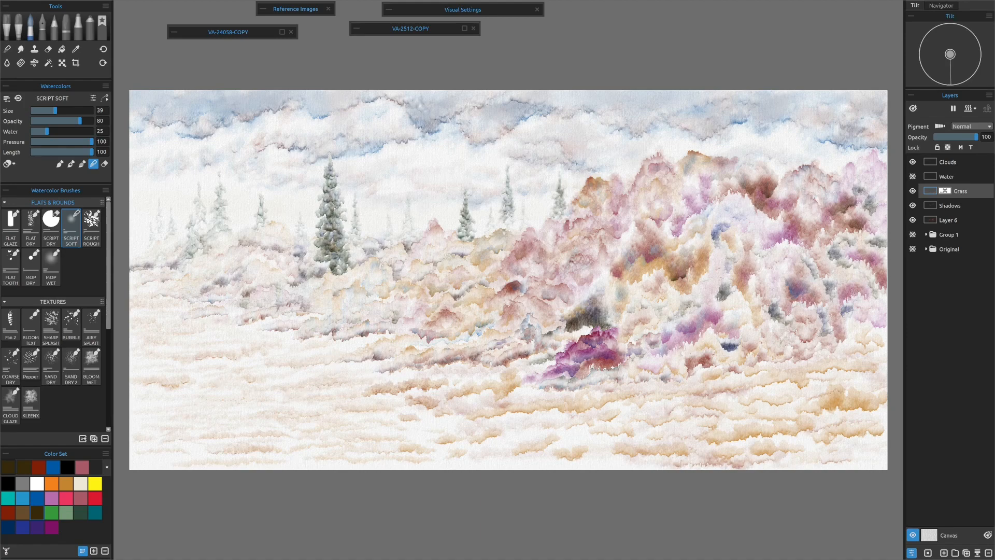
{"action": "left_click", "coordinate": [944, 191], "text": "shift"}
{"action": "left_click", "coordinate": [912, 177]}
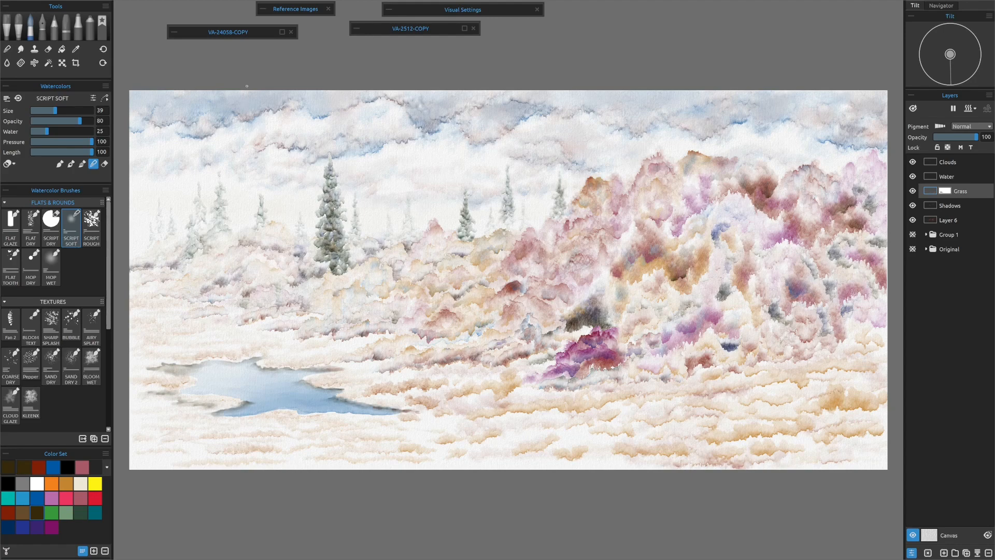
Examine the reflections in the two egret reference photos, VA-24058-COPY and VA-2512-COPY, and collapse them again
{"action": "left_click", "coordinate": [174, 33]}
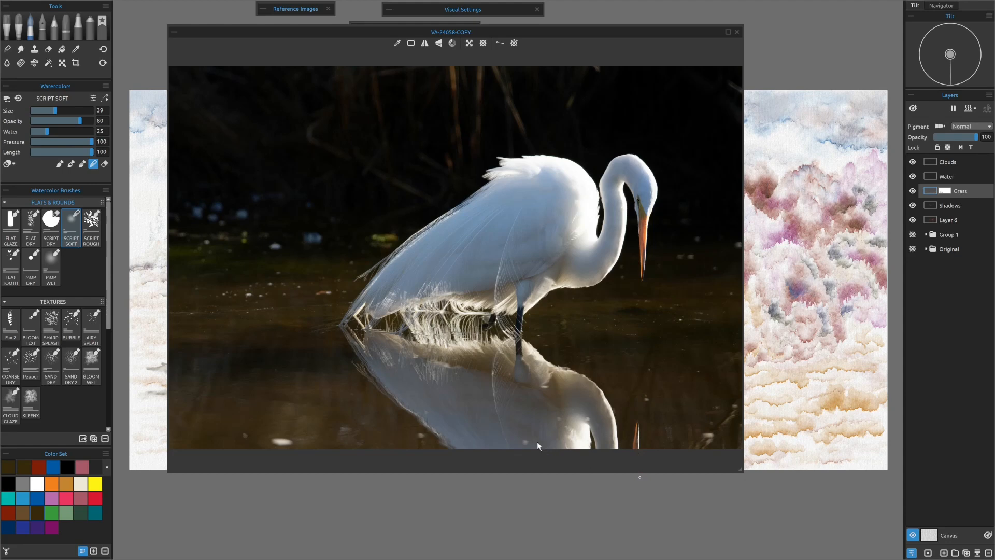
{"action": "left_click", "coordinate": [174, 32]}
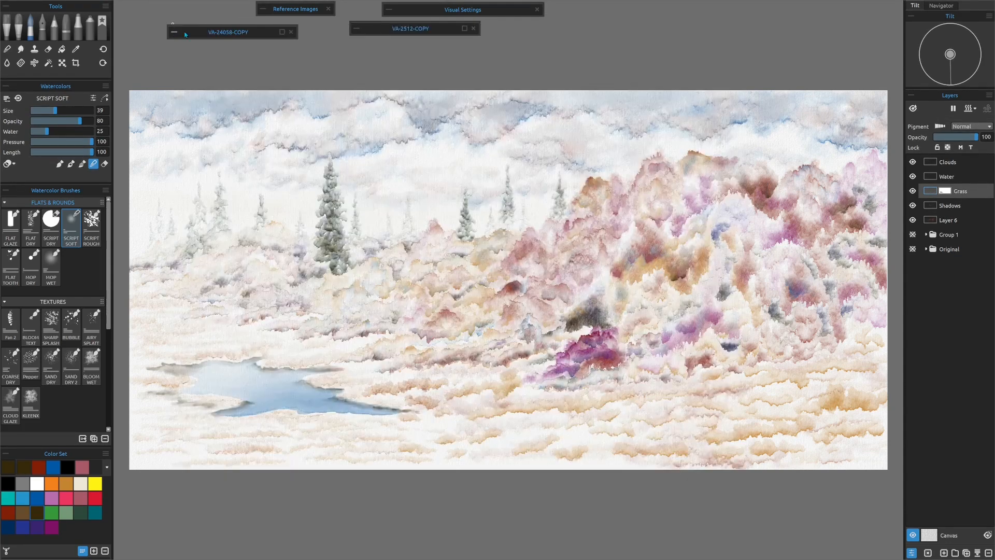
{"action": "left_click", "coordinate": [356, 28]}
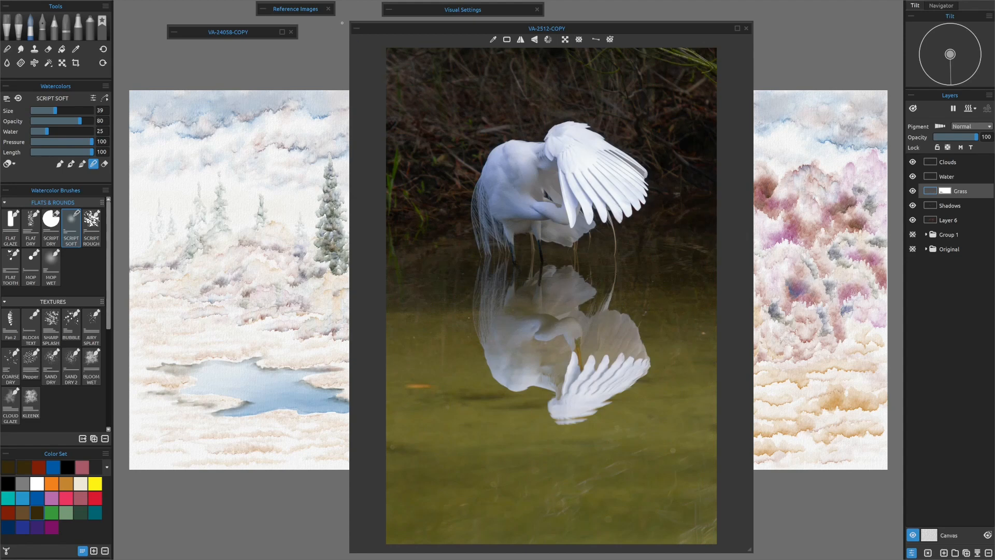
{"action": "left_click", "coordinate": [358, 29]}
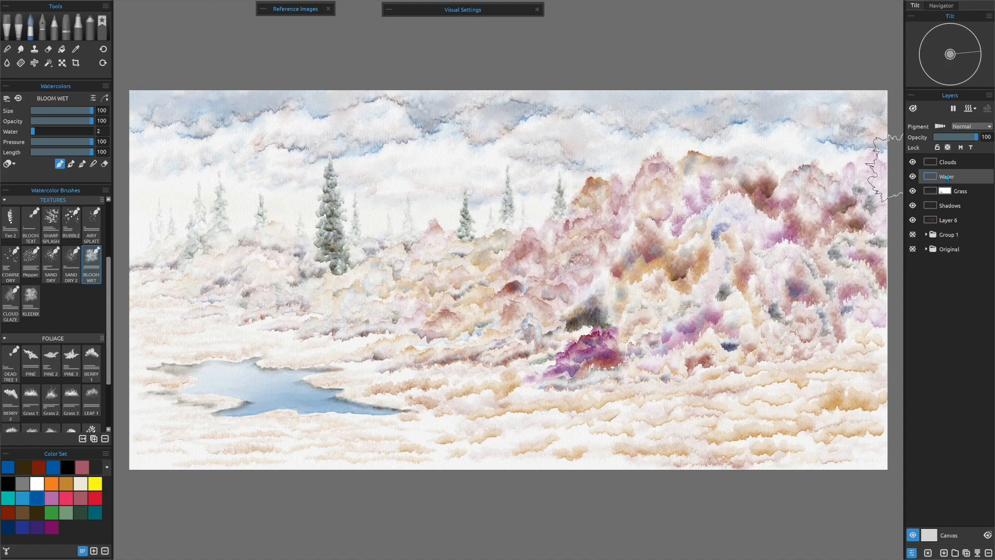
Add a layer above Water and name it Dead Trees
{"action": "key", "text": "ctrl+shift+n"}
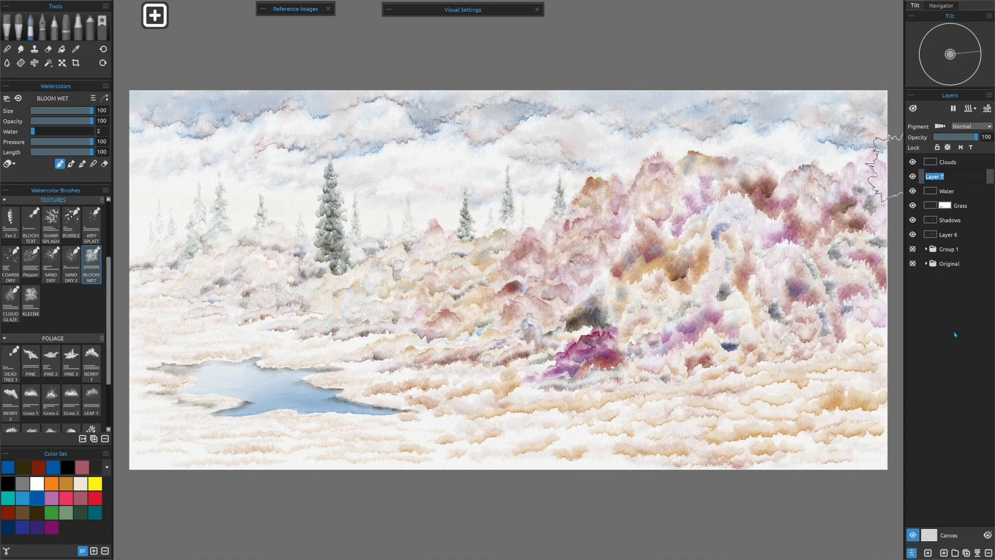
{"action": "type", "text": "Dead Trees"}
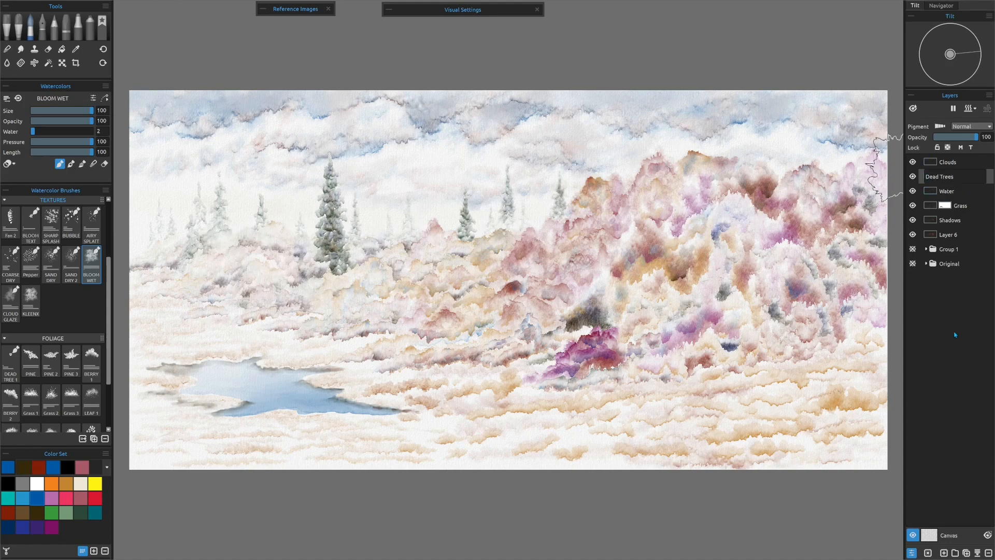
{"action": "key", "text": "Return"}
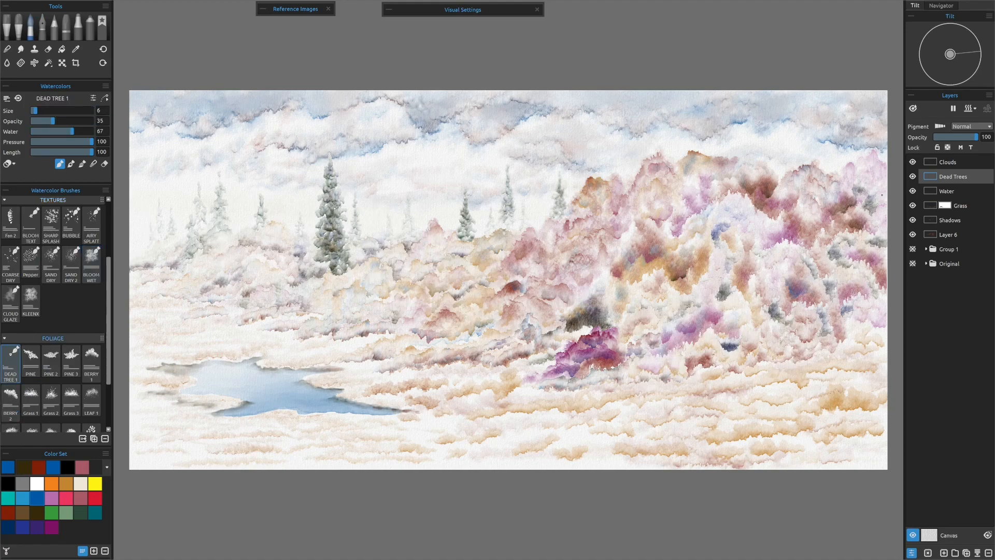
Pause diffusion and paint a tall, thin dark brown trunk beside the large pine with the Dead Tree 1 brush at size 6
{"action": "left_click", "coordinate": [953, 108]}
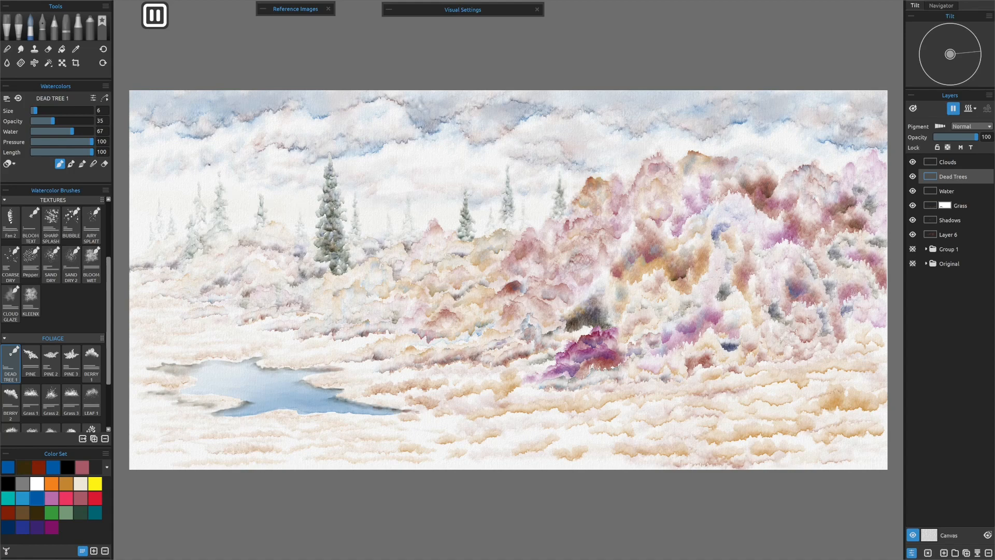
{"action": "scroll", "coordinate": [212, 172], "scroll_direction": "up", "scroll_amount": 4}
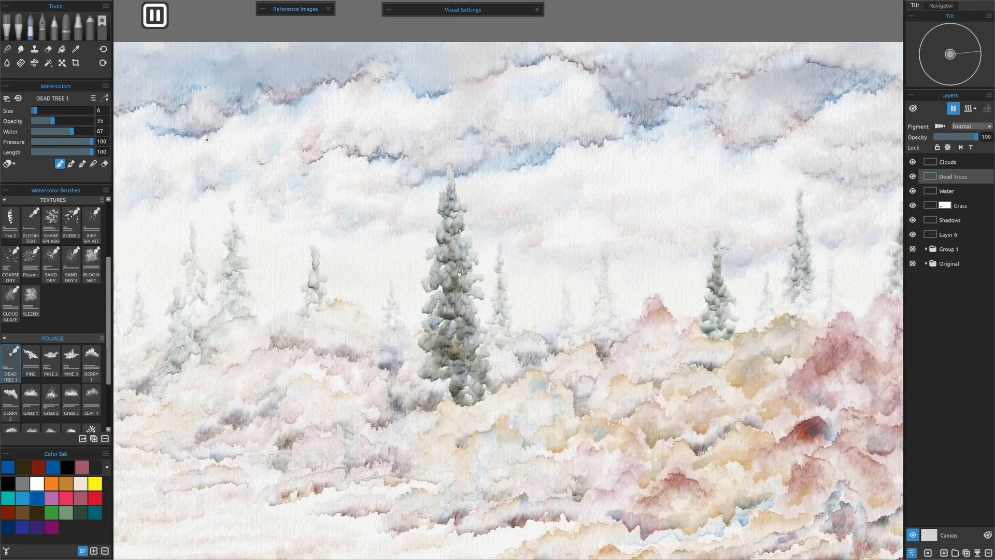
{"action": "scroll", "coordinate": [384, 321], "scroll_direction": "up", "scroll_amount": 2}
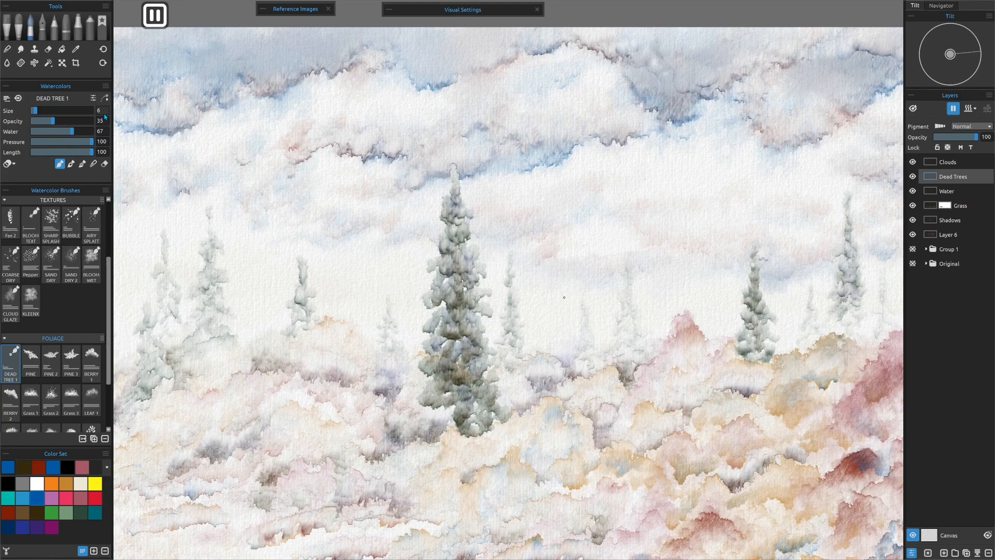
{"action": "left_click", "coordinate": [37, 514]}
{"action": "mouse_move", "coordinate": [358, 467]}
{"action": "left_mouse_down"}
{"action": "mouse_move", "coordinate": [372, 204]}
{"action": "mouse_move", "coordinate": [368, 39]}
{"action": "left_mouse_up"}
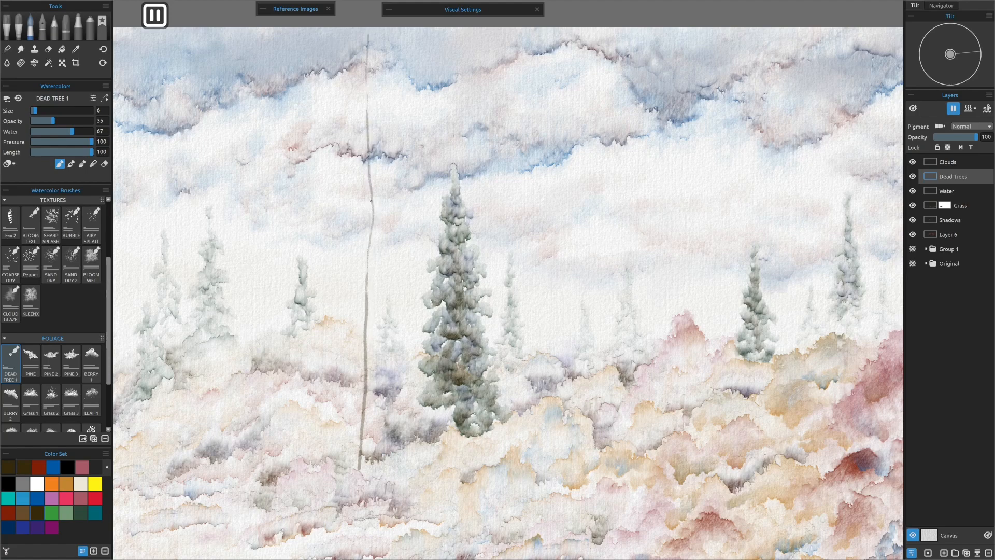
{"action": "mouse_move", "coordinate": [370, 234]}
{"action": "left_mouse_down"}
{"action": "mouse_move", "coordinate": [368, 478]}
{"action": "mouse_move", "coordinate": [371, 419]}
{"action": "left_mouse_up"}
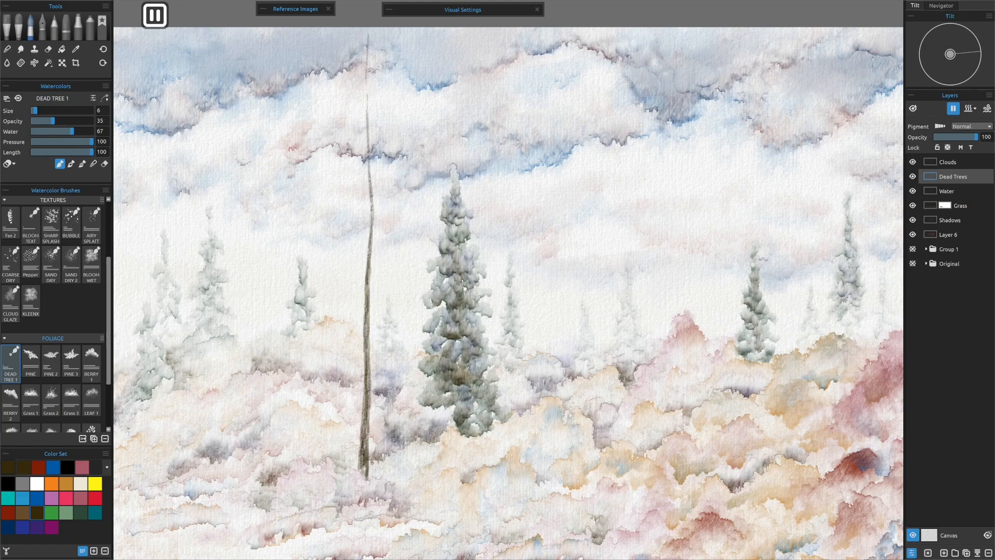
Paint drooping bare branches and small twigs on both sides of the dead tree's trunk from base to tip
{"action": "left_click_drag", "start_coordinate": [369, 145], "coordinate": [367, 110]}
{"action": "left_click_drag", "start_coordinate": [366, 51], "coordinate": [378, 119]}
{"action": "left_click_drag", "start_coordinate": [371, 158], "coordinate": [403, 200]}
{"action": "mouse_move", "coordinate": [369, 178]}
{"action": "left_mouse_down"}
{"action": "mouse_move", "coordinate": [382, 197]}
{"action": "mouse_move", "coordinate": [334, 228]}
{"action": "left_mouse_up"}
{"action": "mouse_move", "coordinate": [373, 216]}
{"action": "left_mouse_down"}
{"action": "mouse_move", "coordinate": [401, 258]}
{"action": "mouse_move", "coordinate": [328, 268]}
{"action": "left_mouse_up"}
{"action": "left_click_drag", "start_coordinate": [370, 262], "coordinate": [399, 302]}
{"action": "mouse_move", "coordinate": [370, 283]}
{"action": "left_mouse_down"}
{"action": "mouse_move", "coordinate": [388, 318]}
{"action": "mouse_move", "coordinate": [332, 316]}
{"action": "left_mouse_up"}
{"action": "left_click_drag", "start_coordinate": [366, 320], "coordinate": [323, 353]}
{"action": "mouse_move", "coordinate": [368, 340]}
{"action": "left_mouse_down"}
{"action": "mouse_move", "coordinate": [396, 363]}
{"action": "mouse_move", "coordinate": [389, 382]}
{"action": "left_mouse_up"}
{"action": "mouse_move", "coordinate": [365, 384]}
{"action": "left_mouse_down"}
{"action": "mouse_move", "coordinate": [323, 418]}
{"action": "mouse_move", "coordinate": [390, 427]}
{"action": "left_mouse_up"}
{"action": "left_click_drag", "start_coordinate": [367, 431], "coordinate": [400, 463]}
{"action": "left_click_drag", "start_coordinate": [370, 312], "coordinate": [408, 324]}
{"action": "left_click_drag", "start_coordinate": [372, 240], "coordinate": [384, 257]}
{"action": "left_click_drag", "start_coordinate": [365, 273], "coordinate": [347, 290]}
{"action": "left_click_drag", "start_coordinate": [369, 171], "coordinate": [359, 186]}
{"action": "left_click_drag", "start_coordinate": [368, 93], "coordinate": [358, 107]}
{"action": "left_click_drag", "start_coordinate": [368, 57], "coordinate": [374, 67]}
{"action": "left_click_drag", "start_coordinate": [368, 76], "coordinate": [359, 88]}
{"action": "left_click_drag", "start_coordinate": [369, 92], "coordinate": [384, 144]}
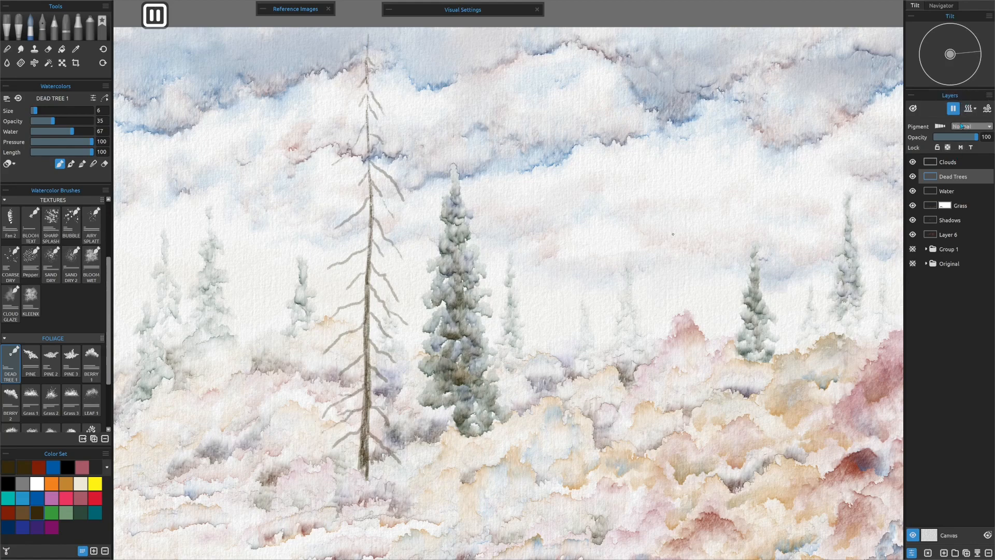
Lock the Dead Trees layer's transparency and texture the tree with reddish brown and blue using Sharp Splash at opacity 43
{"action": "left_click", "coordinate": [948, 148]}
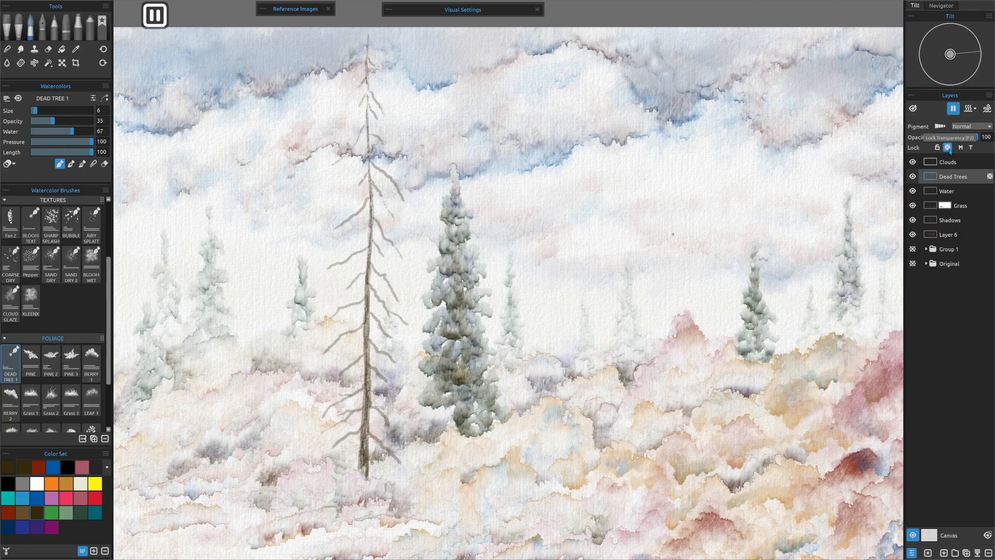
{"action": "left_click", "coordinate": [52, 224]}
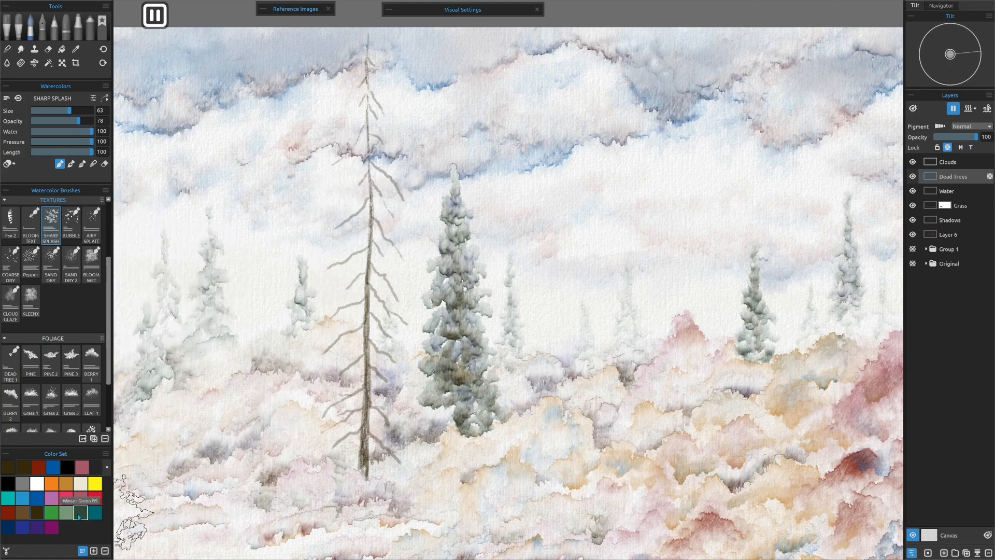
{"action": "left_click", "coordinate": [7, 513]}
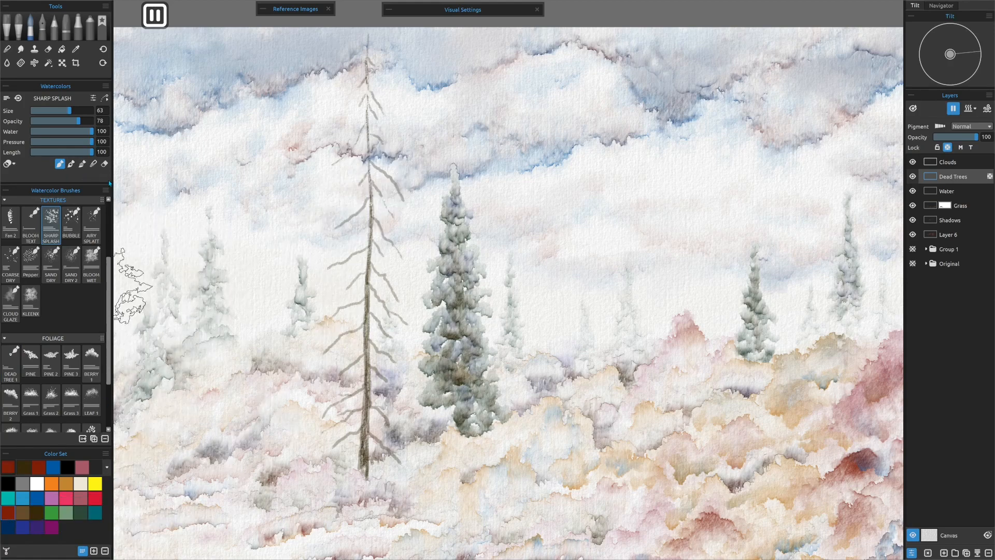
{"action": "left_click_drag", "start_coordinate": [75, 124], "coordinate": [58, 124]}
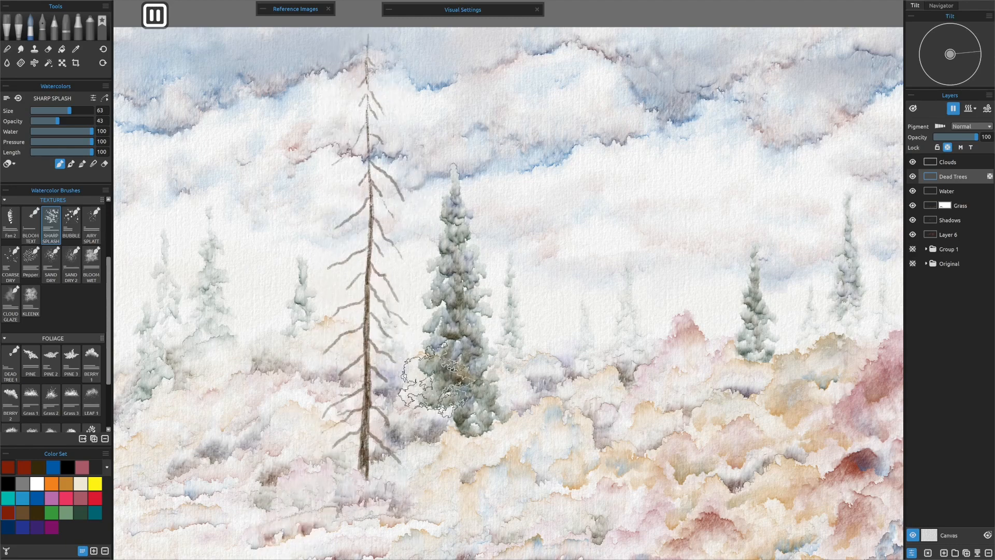
{"action": "left_click", "coordinate": [37, 498]}
{"action": "left_click_drag", "start_coordinate": [350, 461], "coordinate": [360, 197]}
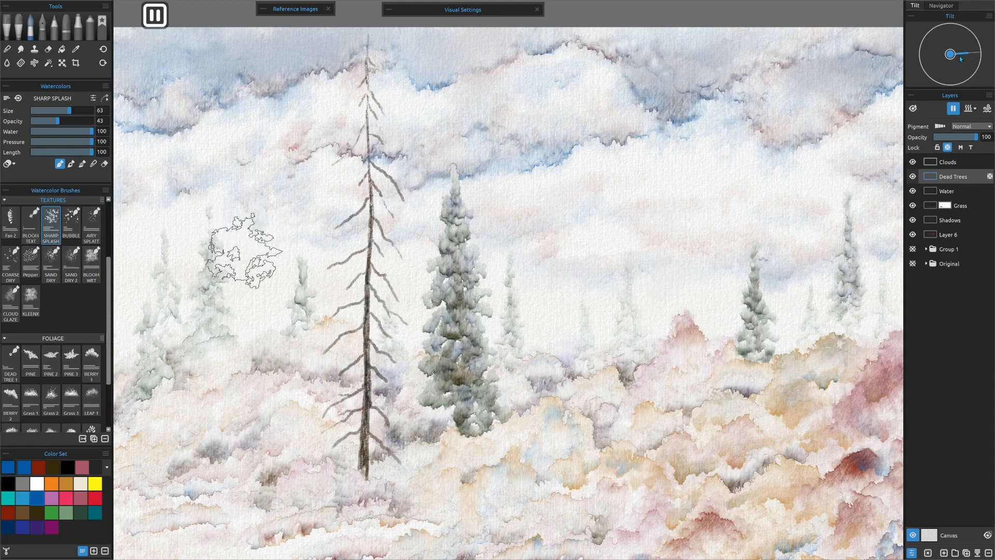
Tilt the paint flow toward the right, resume diffusion on the dead tree and inspect its trunk and branches up close
{"action": "left_click_drag", "start_coordinate": [967, 56], "coordinate": [966, 54]}
{"action": "left_click", "coordinate": [953, 109]}
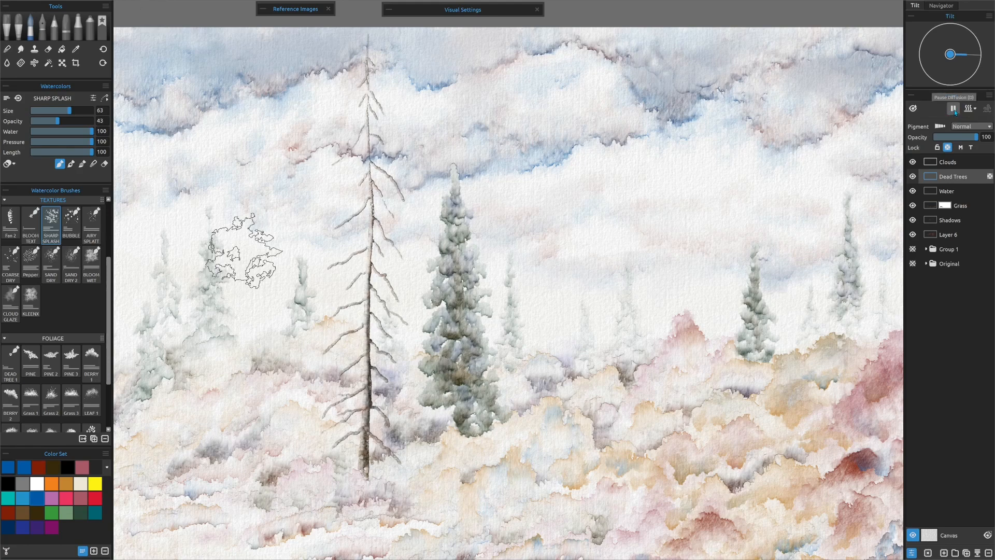
{"action": "scroll", "coordinate": [422, 376], "scroll_direction": "up", "scroll_amount": 2}
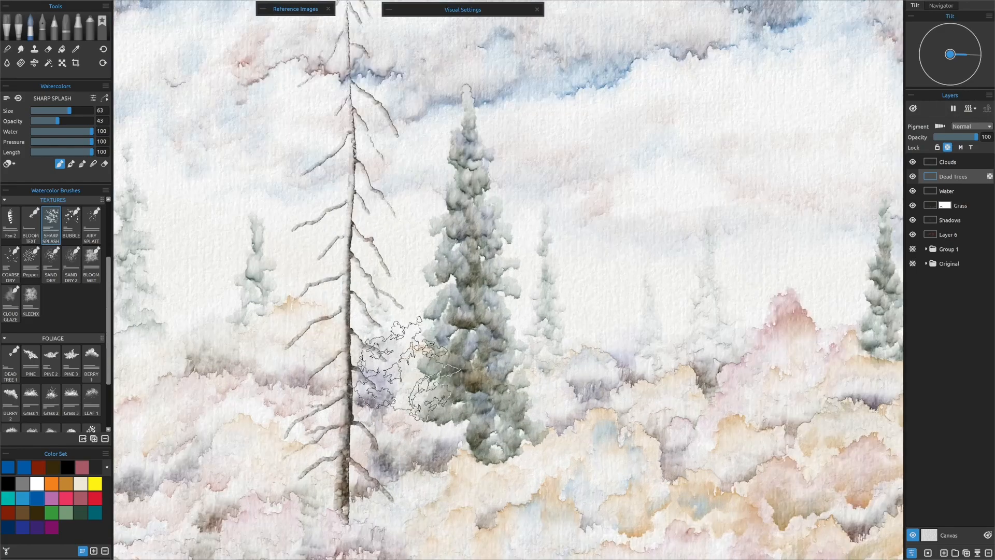
{"action": "scroll", "coordinate": [414, 369], "scroll_direction": "up", "scroll_amount": 4}
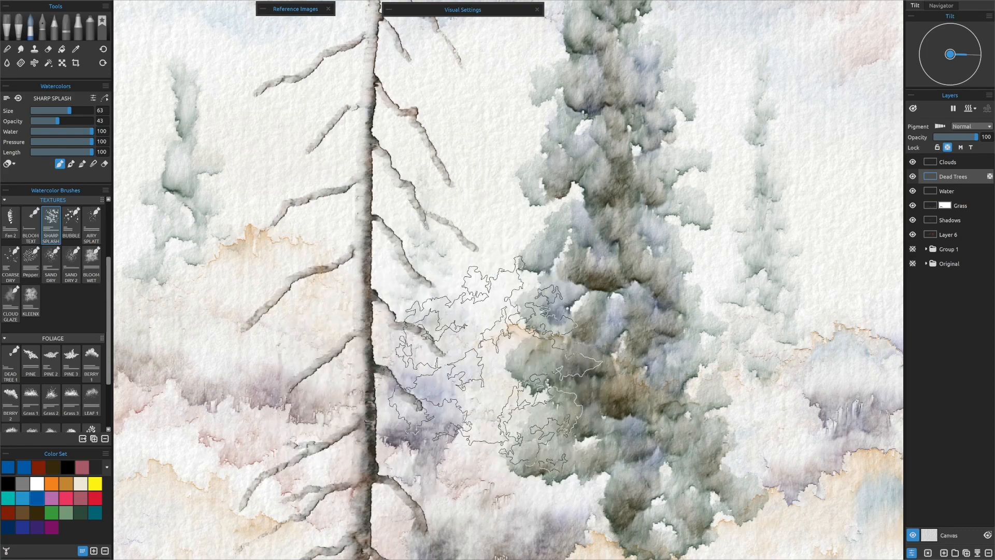
{"action": "key", "text": "ctrl+0"}
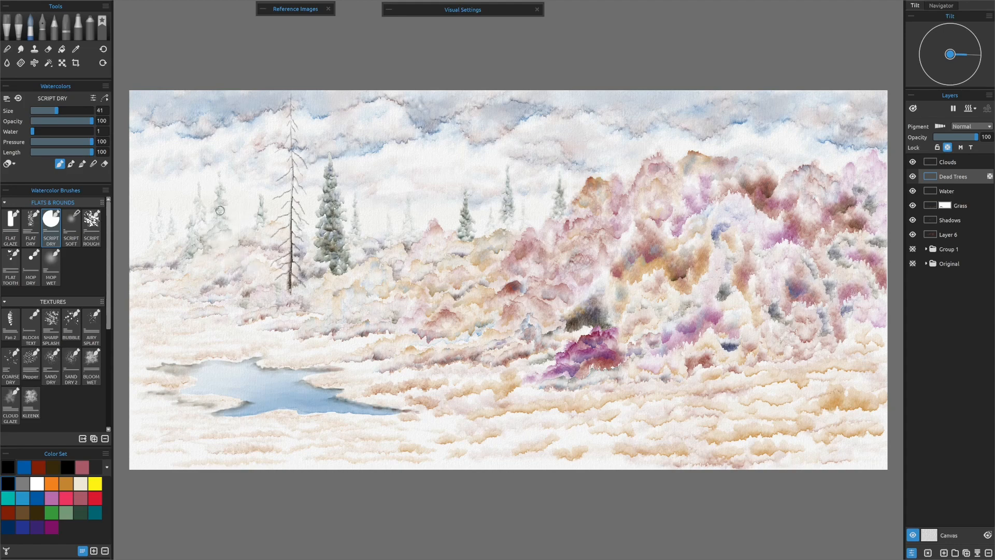
{"action": "scroll", "coordinate": [220, 210], "scroll_direction": "up", "scroll_amount": 5}
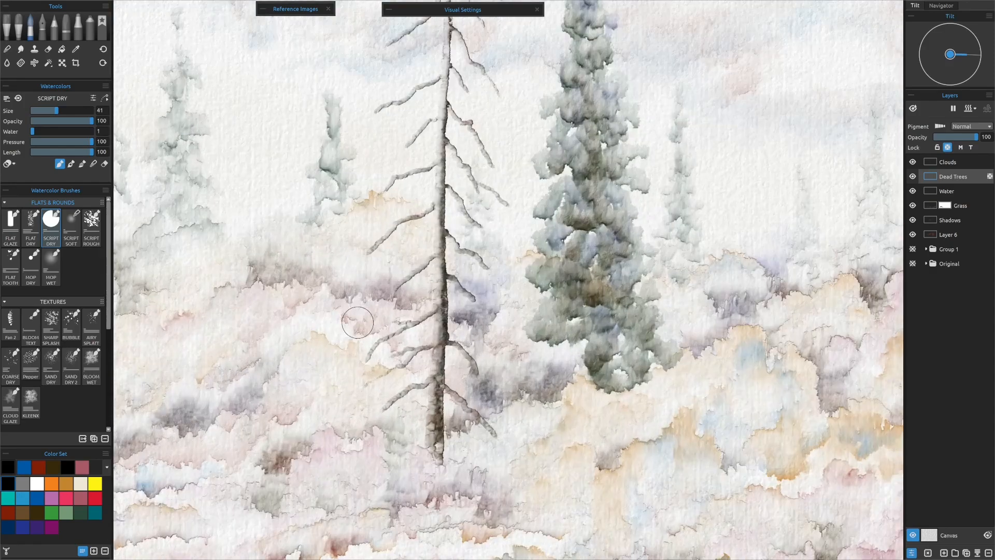
{"action": "scroll", "coordinate": [355, 317], "scroll_direction": "up", "scroll_amount": 3}
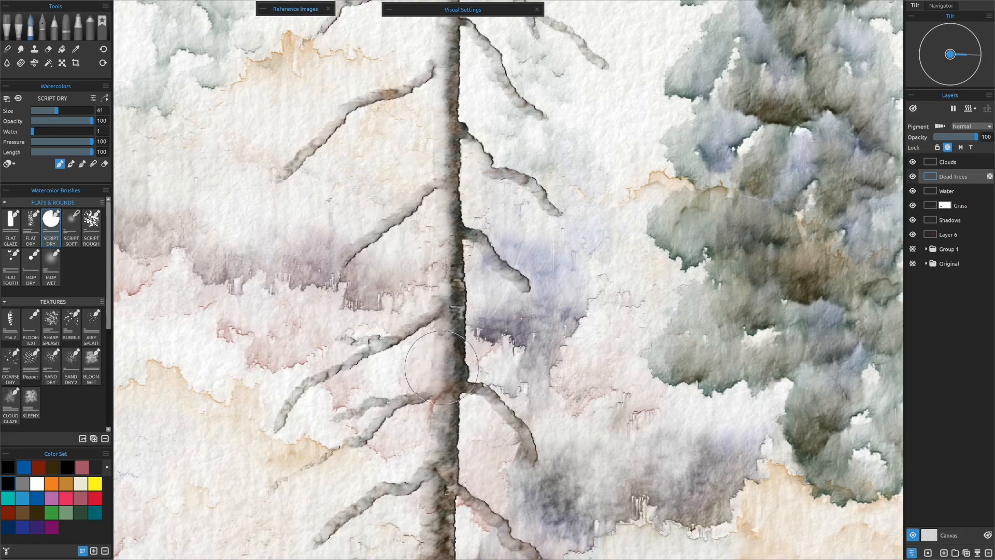
Examine the dead tree's trunk and branches from base to tip where they overlap the hills and clouds
{"action": "left_click_drag", "start_coordinate": [441, 446], "coordinate": [420, 237]}
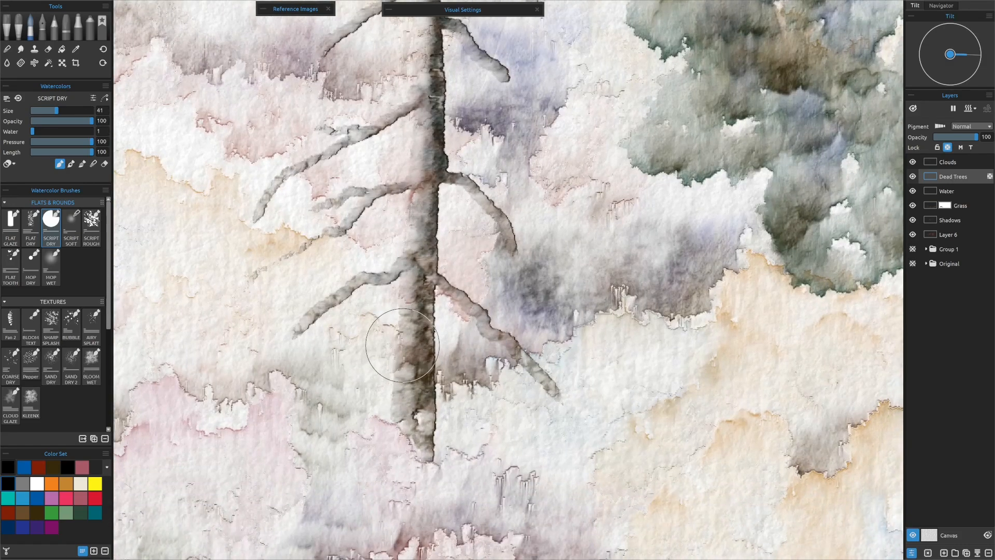
{"action": "mouse_move", "coordinate": [309, 119]}
{"action": "left_mouse_down"}
{"action": "mouse_move", "coordinate": [321, 388]}
{"action": "mouse_move", "coordinate": [308, 472]}
{"action": "left_mouse_up"}
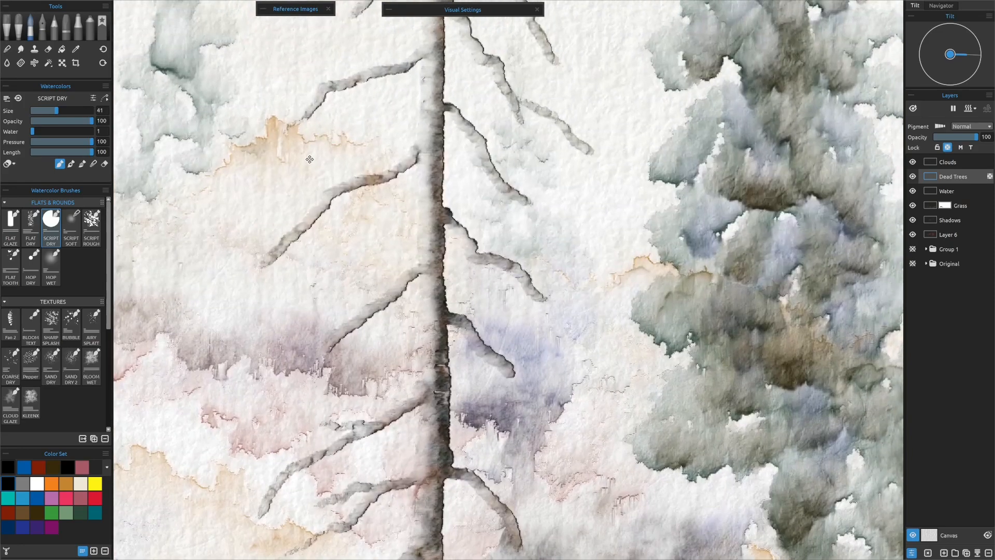
{"action": "left_click_drag", "start_coordinate": [310, 161], "coordinate": [311, 339]}
{"action": "left_click_drag", "start_coordinate": [295, 153], "coordinate": [282, 371]}
{"action": "left_click_drag", "start_coordinate": [283, 240], "coordinate": [286, 424]}
{"action": "left_click_drag", "start_coordinate": [296, 220], "coordinate": [298, 358]}
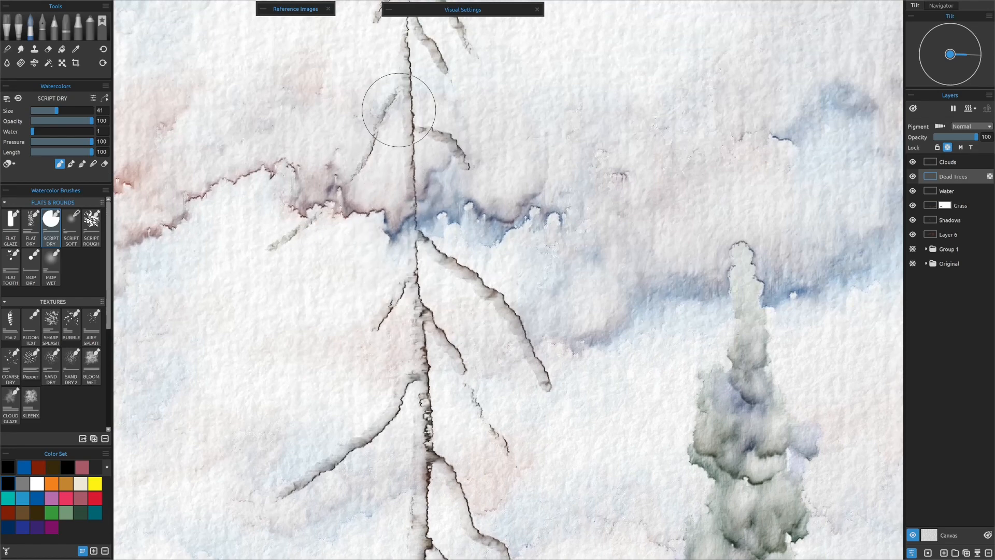
{"action": "left_click_drag", "start_coordinate": [304, 359], "coordinate": [303, 361]}
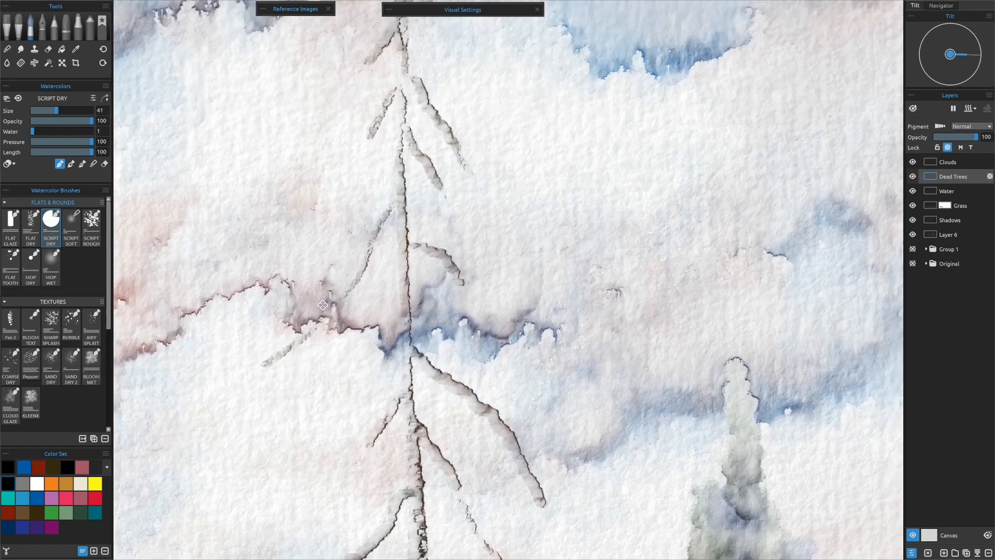
{"action": "left_click_drag", "start_coordinate": [284, 106], "coordinate": [305, 272]}
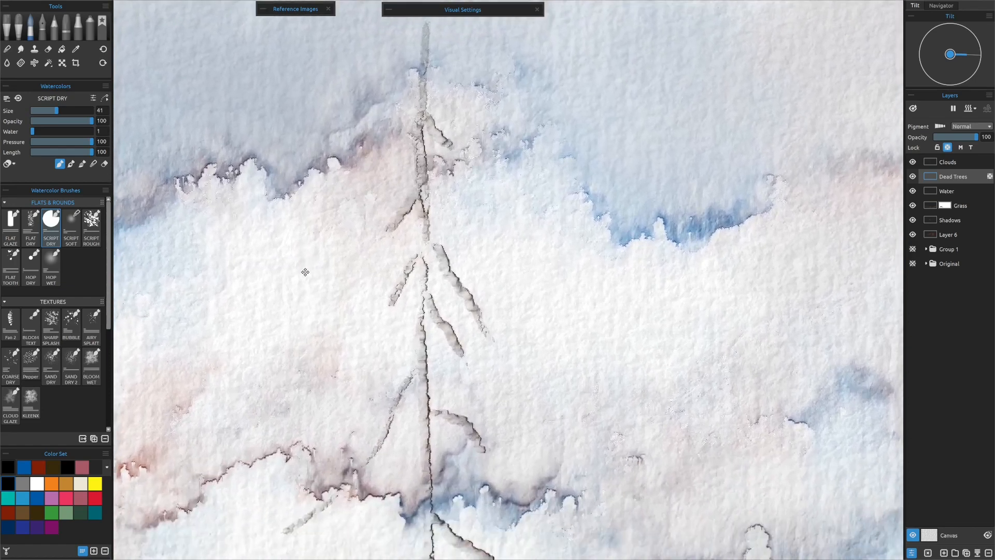
{"action": "scroll", "coordinate": [319, 332], "scroll_direction": "down", "scroll_amount": 3}
{"action": "left_click_drag", "start_coordinate": [536, 485], "coordinate": [534, 322]}
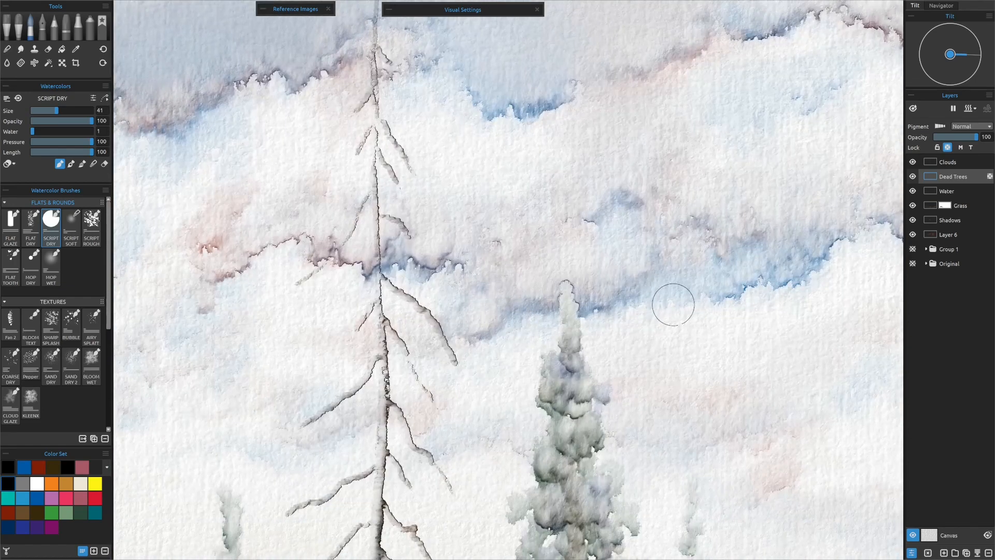
Add a layer mask to the Clouds layer and another to Layer 6
{"action": "right_click", "coordinate": [950, 163]}
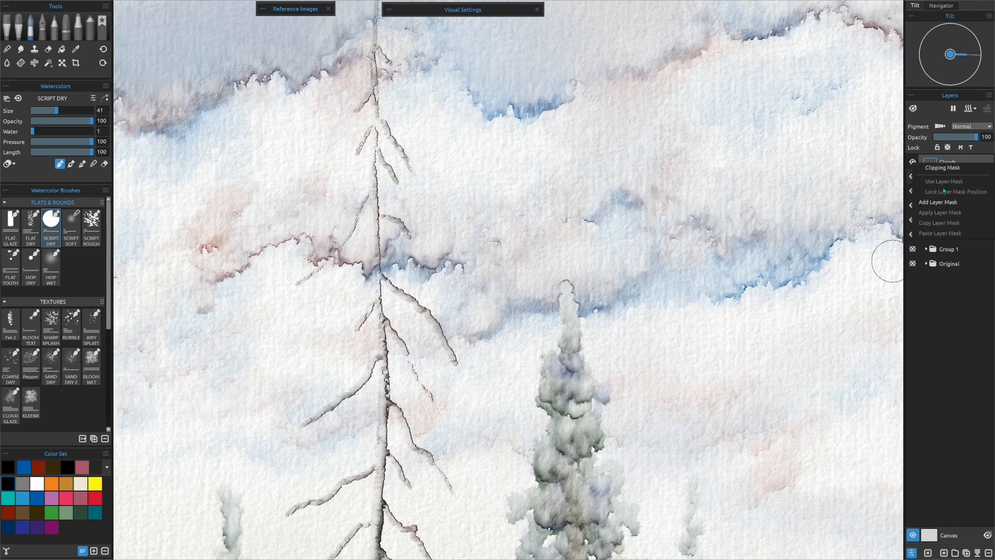
{"action": "left_click", "coordinate": [942, 206]}
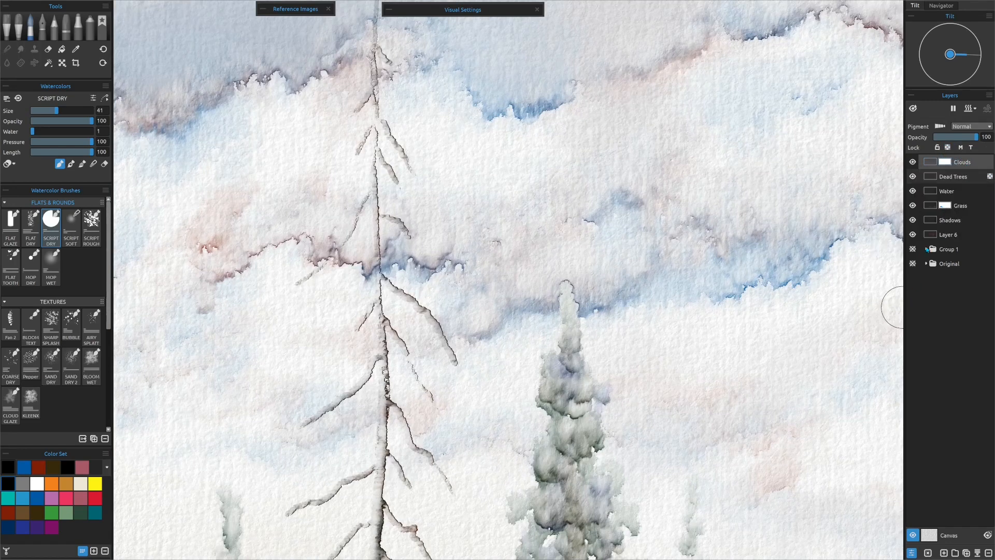
{"action": "left_click", "coordinate": [943, 238]}
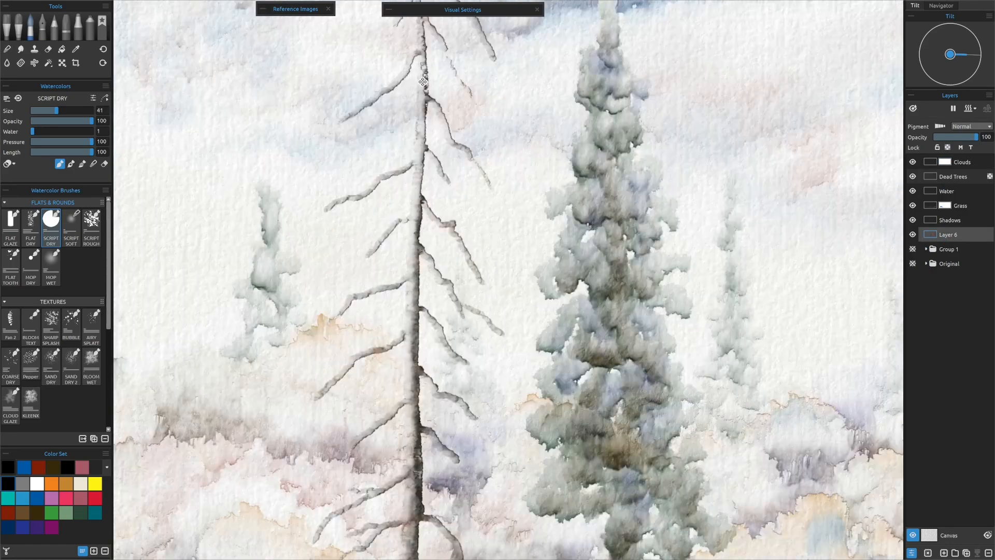
{"action": "scroll", "coordinate": [474, 303], "scroll_direction": "down", "scroll_amount": 5}
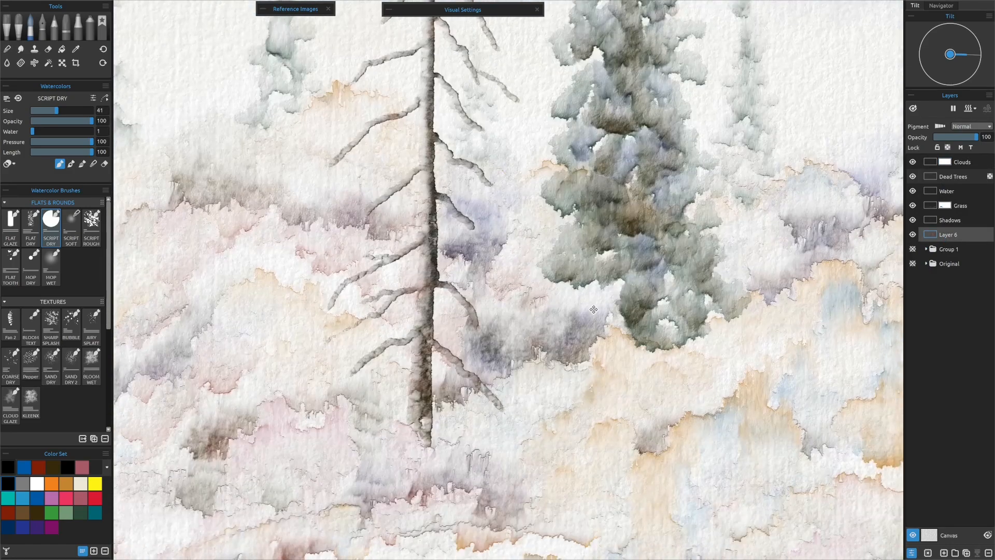
{"action": "left_click", "coordinate": [912, 235]}
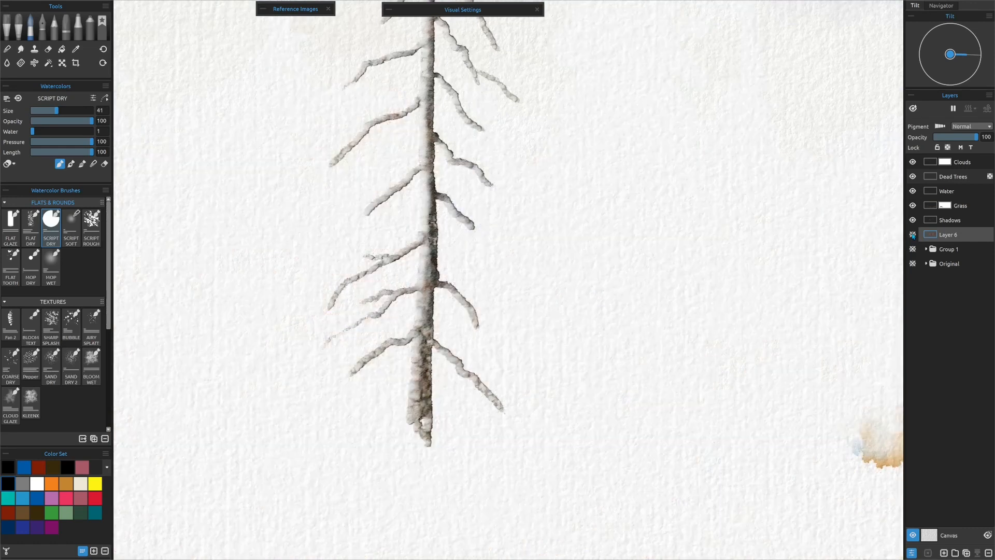
{"action": "left_click", "coordinate": [913, 234]}
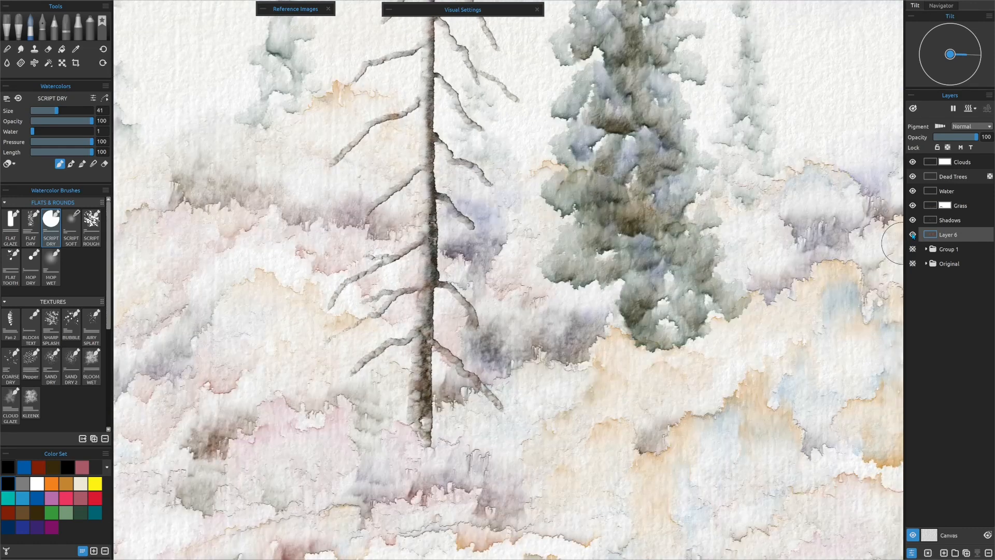
{"action": "right_click", "coordinate": [941, 238]}
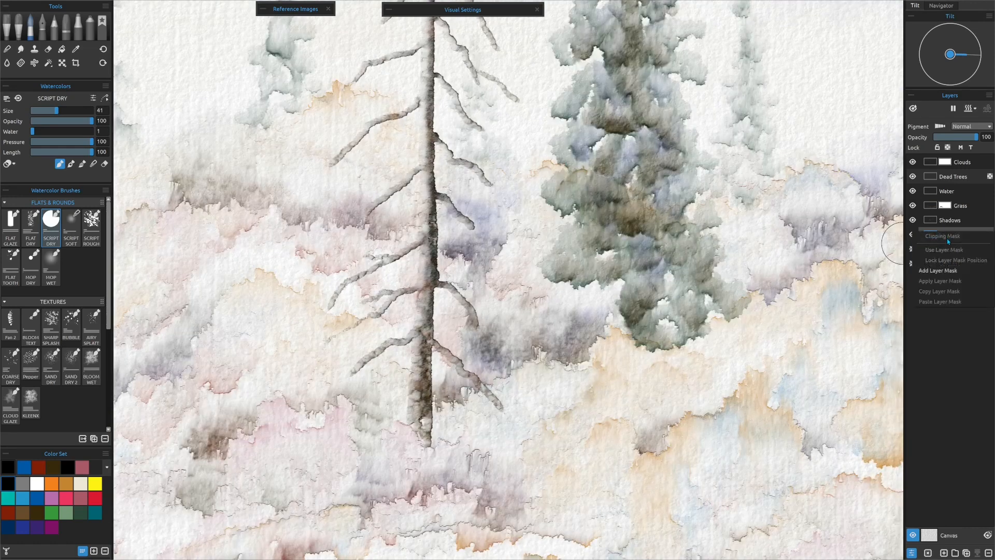
{"action": "left_click", "coordinate": [944, 270]}
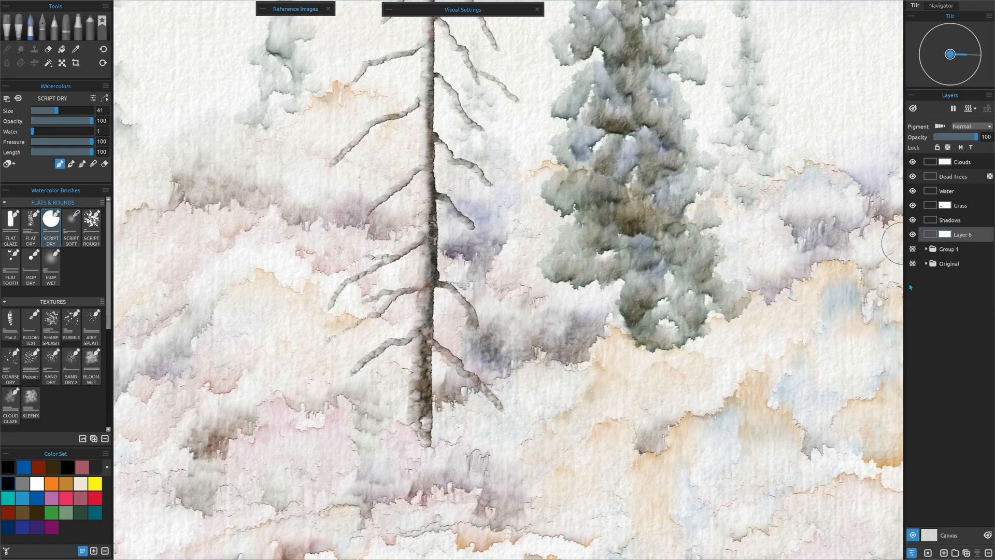
Select the empty area of the Dead Trees layer with the magic wand at tolerance 1 and invert the selection to the tree
{"action": "left_click", "coordinate": [956, 177]}
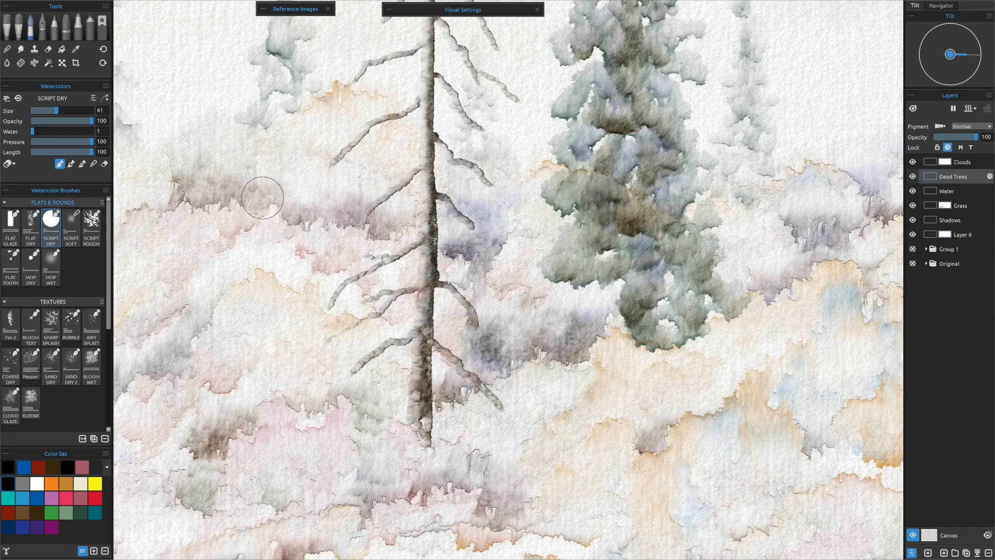
{"action": "left_click", "coordinate": [49, 64]}
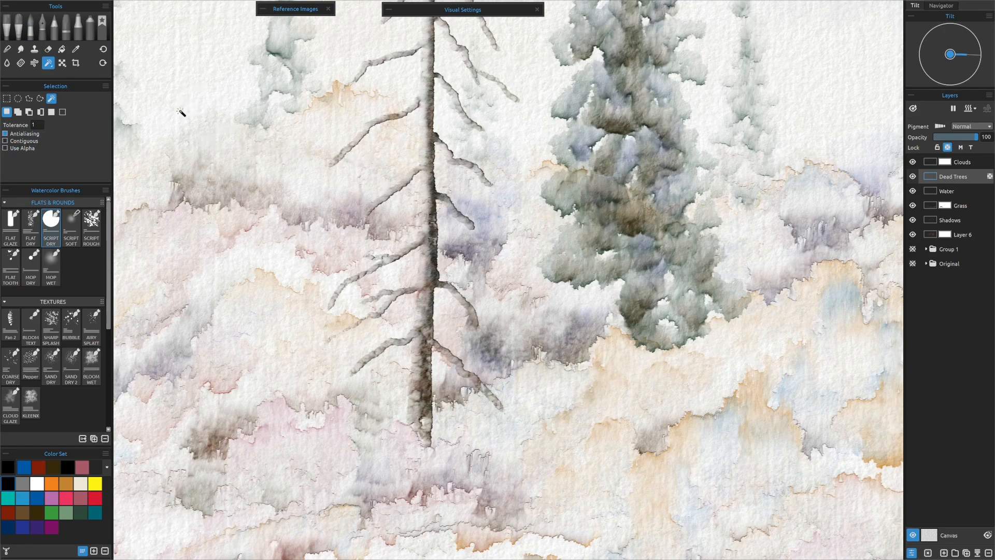
{"action": "left_click", "coordinate": [217, 82]}
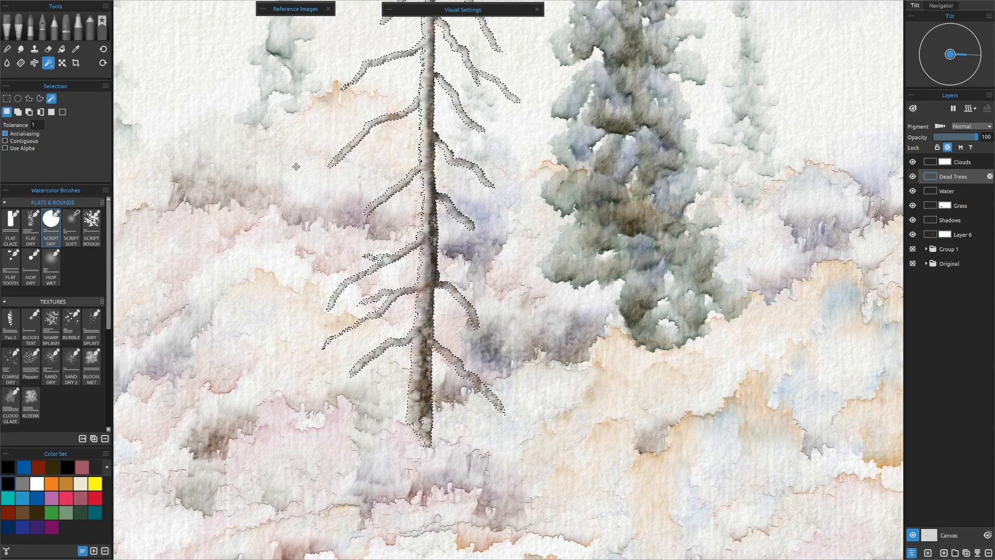
{"action": "left_click_drag", "start_coordinate": [298, 174], "coordinate": [288, 262]}
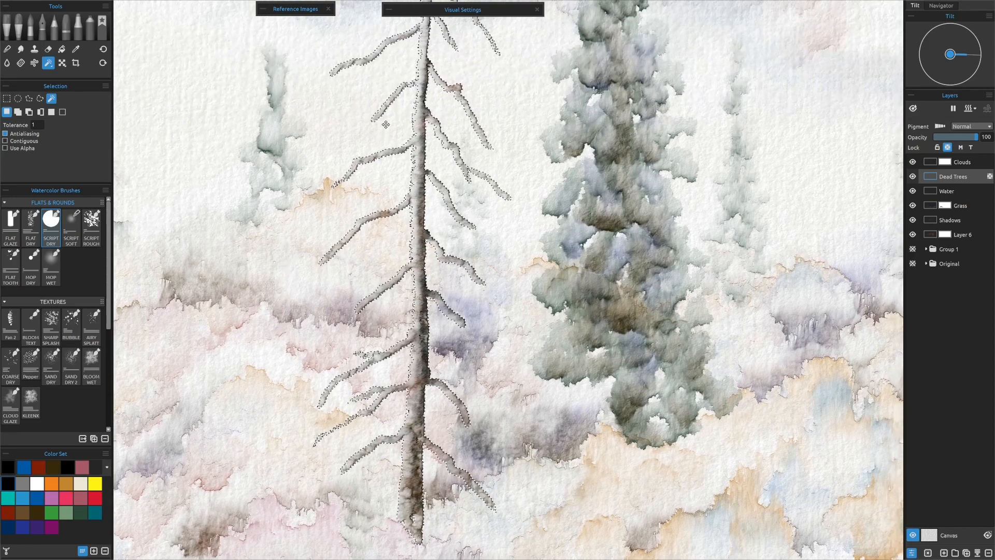
{"action": "left_click", "coordinate": [41, 112]}
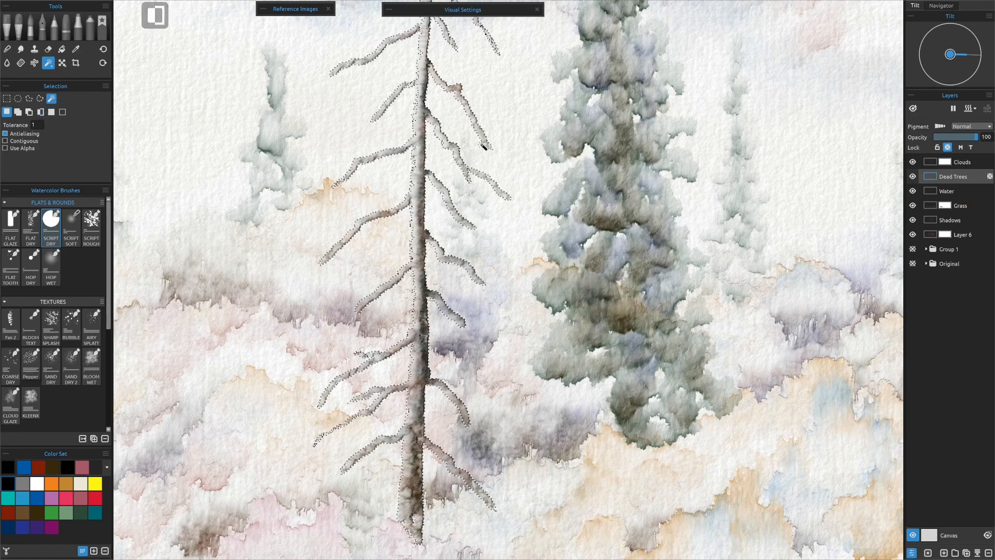
Paint black on the Clouds layer mask inside the tree selection with the Script Dry brush at size 41
{"action": "left_click_drag", "start_coordinate": [498, 139], "coordinate": [467, 310]}
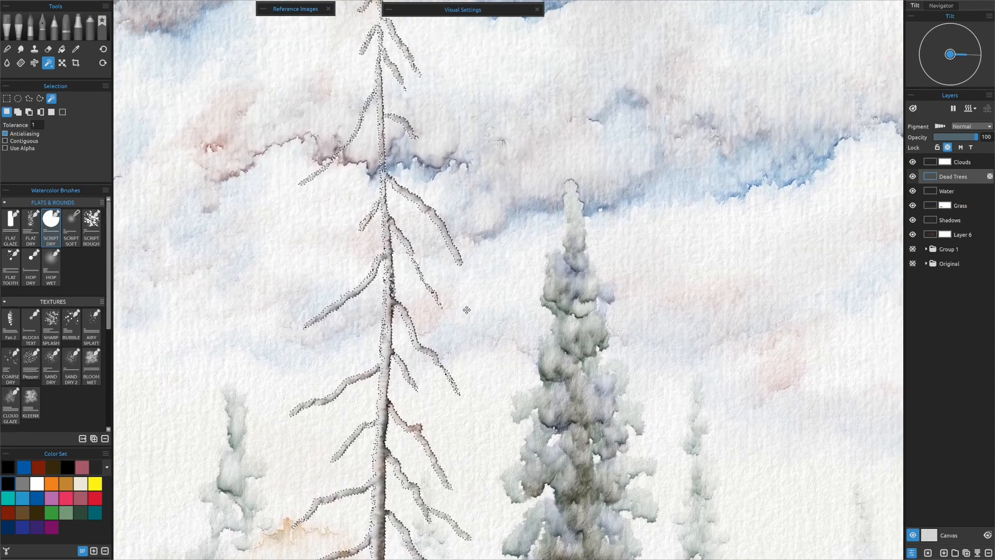
{"action": "left_click_drag", "start_coordinate": [460, 179], "coordinate": [474, 333]}
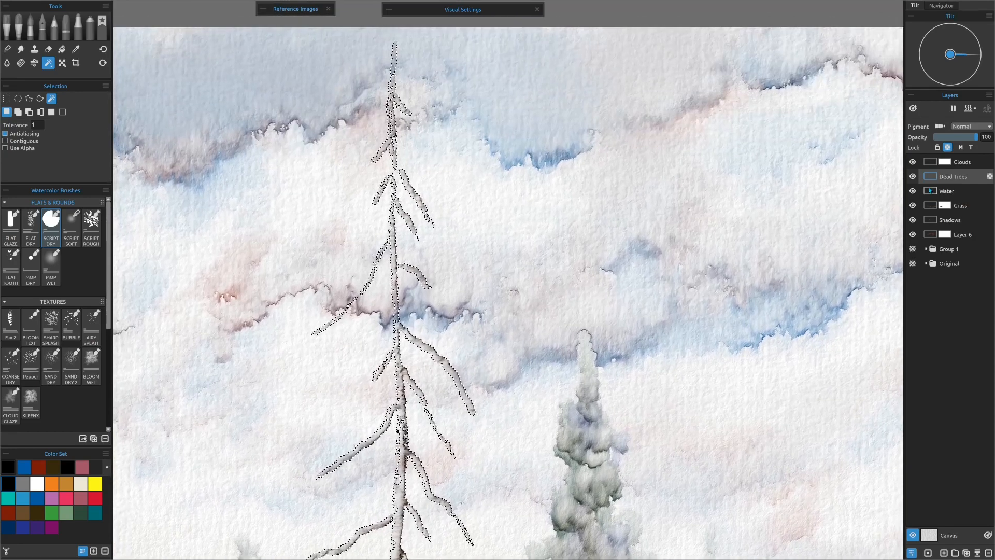
{"action": "left_click", "coordinate": [947, 162]}
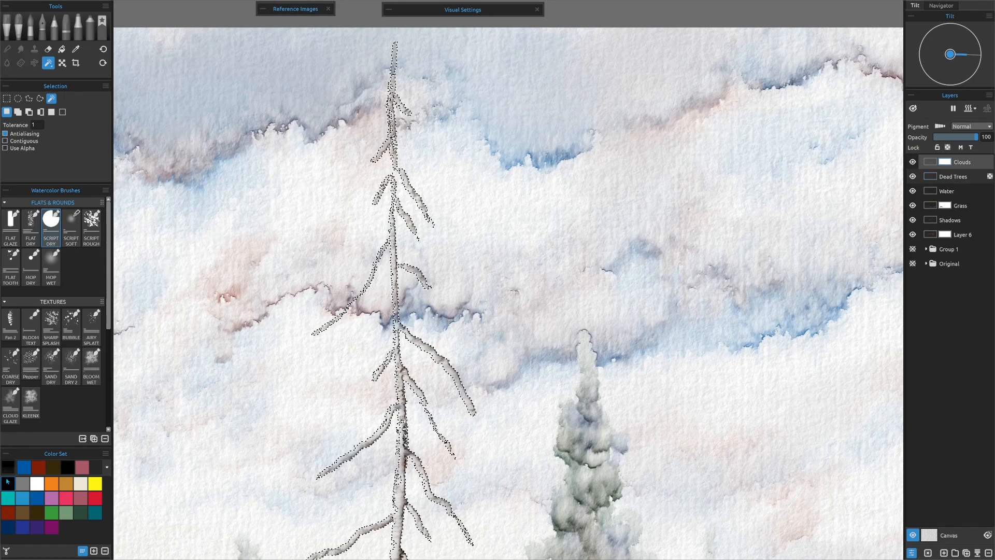
{"action": "left_click", "coordinate": [8, 482]}
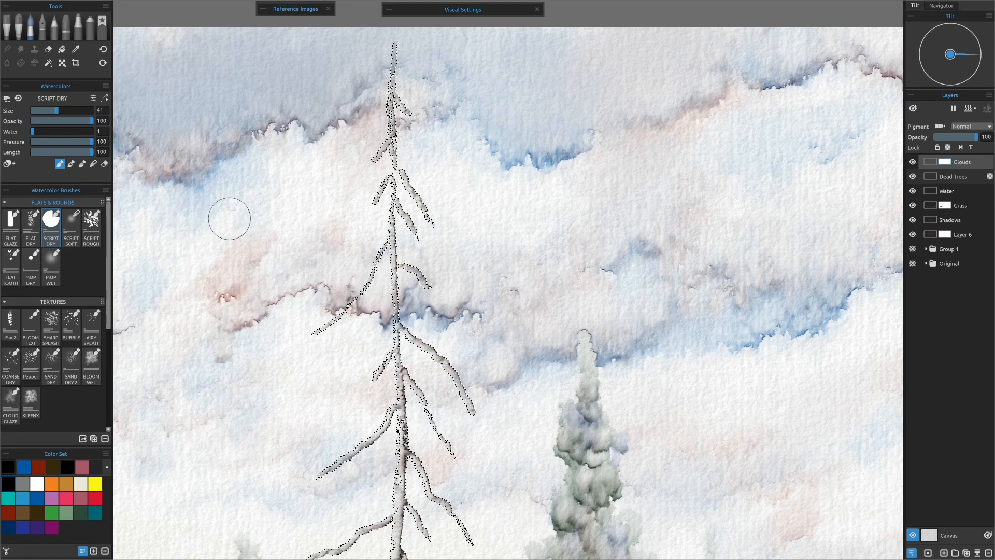
{"action": "mouse_move", "coordinate": [395, 45]}
{"action": "left_mouse_down"}
{"action": "mouse_move", "coordinate": [385, 118]}
{"action": "mouse_move", "coordinate": [427, 216]}
{"action": "mouse_move", "coordinate": [329, 335]}
{"action": "mouse_move", "coordinate": [384, 245]}
{"action": "mouse_move", "coordinate": [411, 243]}
{"action": "mouse_move", "coordinate": [386, 349]}
{"action": "mouse_move", "coordinate": [456, 389]}
{"action": "mouse_move", "coordinate": [411, 358]}
{"action": "mouse_move", "coordinate": [400, 436]}
{"action": "mouse_move", "coordinate": [313, 473]}
{"action": "mouse_move", "coordinate": [399, 403]}
{"action": "mouse_move", "coordinate": [435, 518]}
{"action": "mouse_move", "coordinate": [434, 443]}
{"action": "mouse_move", "coordinate": [526, 176]}
{"action": "left_mouse_up"}
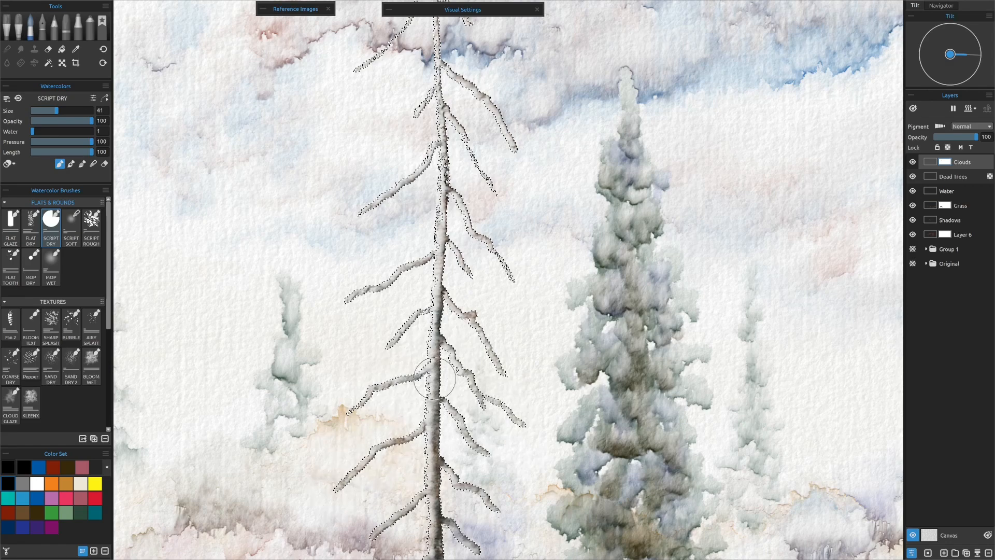
Paint black on Layer 6's mask along the selected trunk and branches to hide the background behind the dead tree
{"action": "left_click_drag", "start_coordinate": [532, 441], "coordinate": [513, 190]}
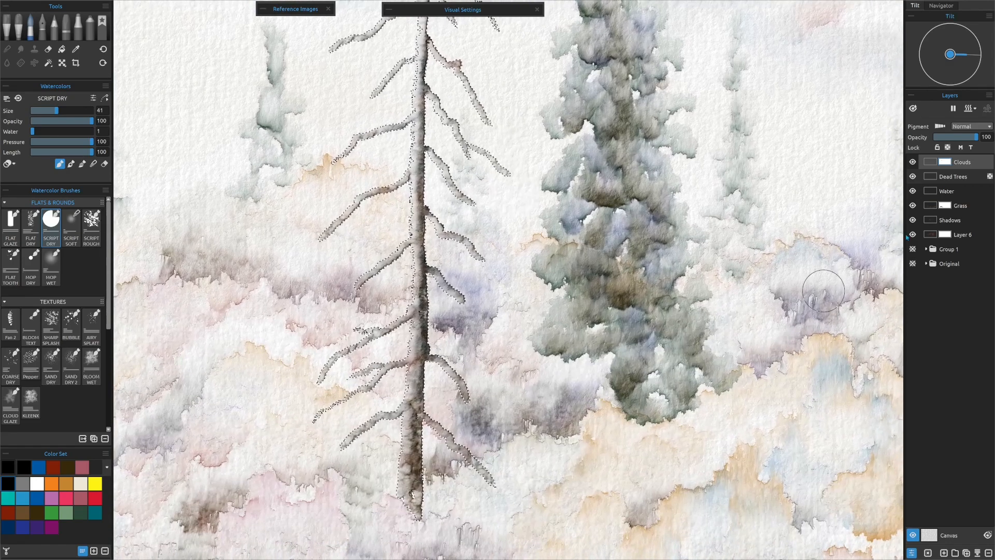
{"action": "left_click", "coordinate": [948, 237]}
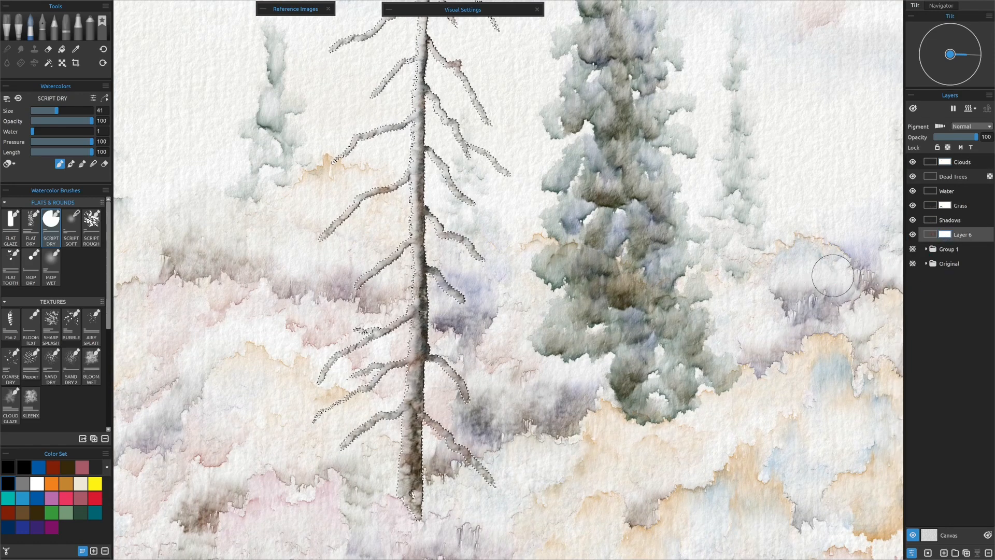
{"action": "mouse_move", "coordinate": [406, 224]}
{"action": "left_mouse_down"}
{"action": "mouse_move", "coordinate": [415, 339]}
{"action": "mouse_move", "coordinate": [418, 324]}
{"action": "left_mouse_up"}
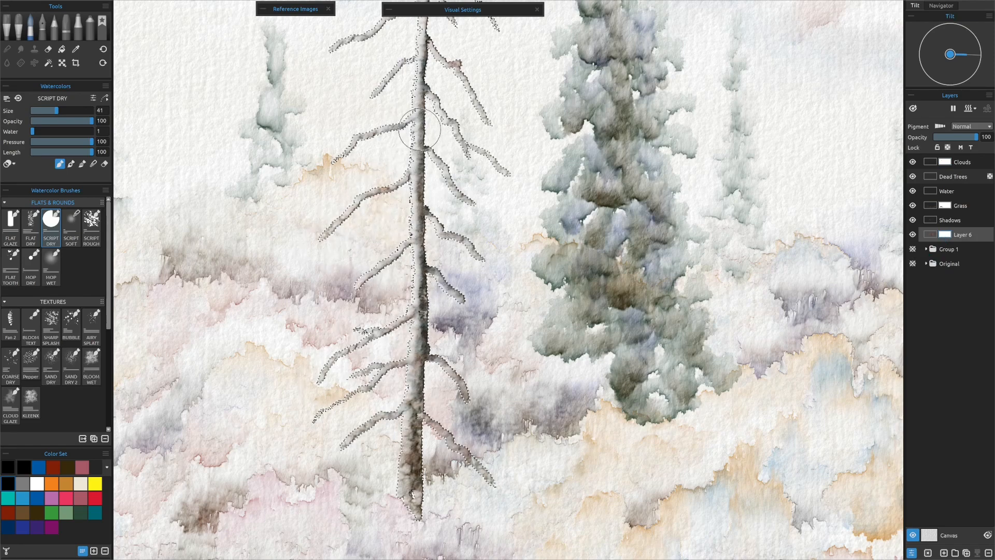
{"action": "mouse_move", "coordinate": [410, 226]}
{"action": "left_mouse_down"}
{"action": "mouse_move", "coordinate": [440, 258]}
{"action": "mouse_move", "coordinate": [457, 238]}
{"action": "mouse_move", "coordinate": [420, 250]}
{"action": "mouse_move", "coordinate": [456, 373]}
{"action": "mouse_move", "coordinate": [397, 462]}
{"action": "mouse_move", "coordinate": [410, 519]}
{"action": "mouse_move", "coordinate": [421, 381]}
{"action": "mouse_move", "coordinate": [430, 415]}
{"action": "mouse_move", "coordinate": [416, 405]}
{"action": "mouse_move", "coordinate": [437, 436]}
{"action": "mouse_move", "coordinate": [420, 400]}
{"action": "mouse_move", "coordinate": [346, 457]}
{"action": "mouse_move", "coordinate": [413, 274]}
{"action": "mouse_move", "coordinate": [416, 297]}
{"action": "mouse_move", "coordinate": [331, 390]}
{"action": "mouse_move", "coordinate": [413, 148]}
{"action": "mouse_move", "coordinate": [356, 305]}
{"action": "mouse_move", "coordinate": [329, 233]}
{"action": "mouse_move", "coordinate": [425, 48]}
{"action": "mouse_move", "coordinate": [407, 127]}
{"action": "left_mouse_up"}
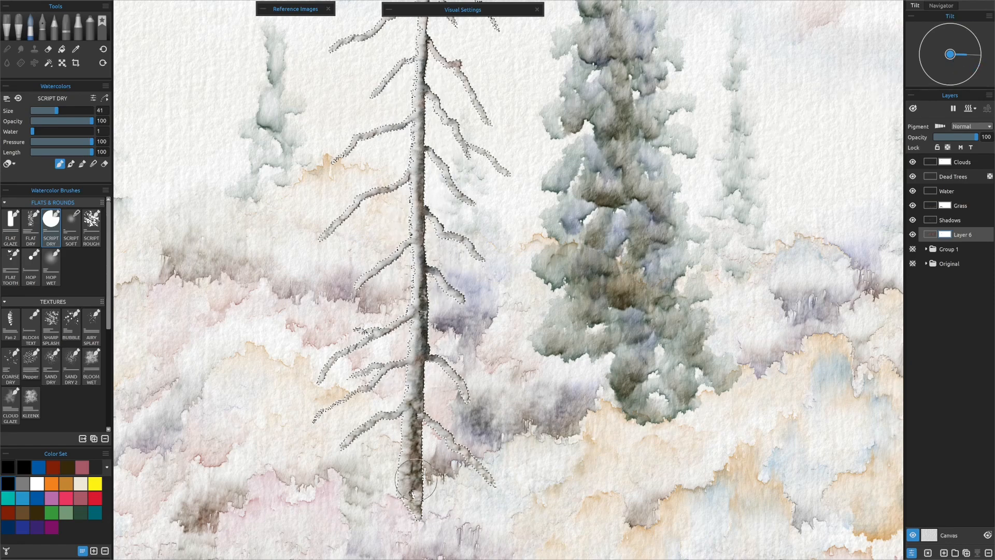
{"action": "left_click_drag", "start_coordinate": [449, 229], "coordinate": [432, 389]}
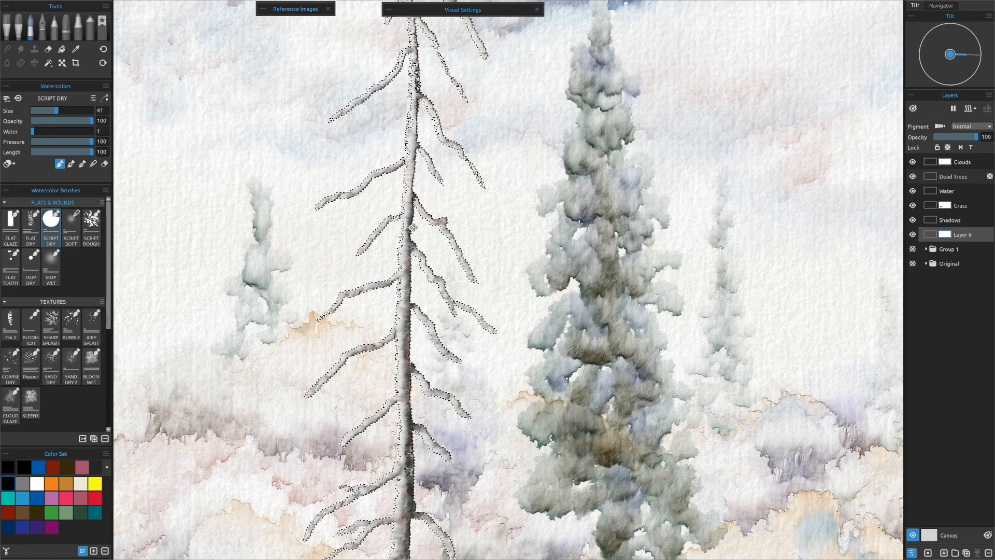
{"action": "left_click_drag", "start_coordinate": [431, 186], "coordinate": [411, 301]}
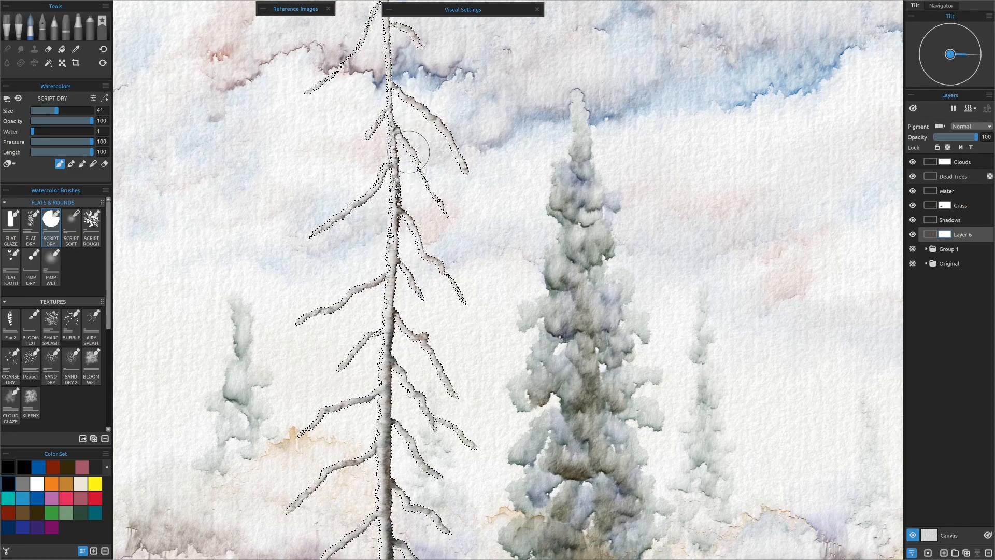
{"action": "left_click_drag", "start_coordinate": [428, 214], "coordinate": [426, 345]}
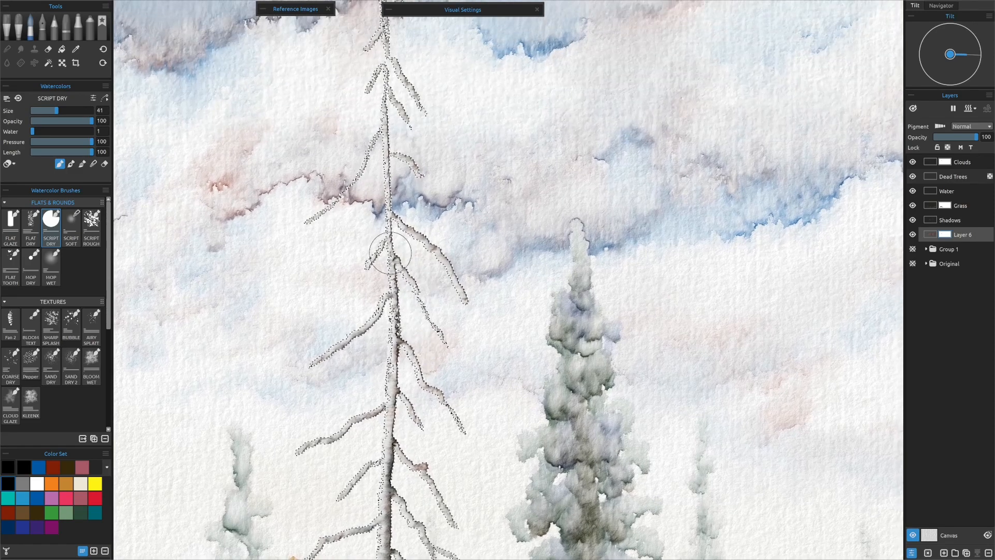
Clear the tree selection and fit the whole painting in view
{"action": "left_click_drag", "start_coordinate": [444, 461], "coordinate": [432, 296]}
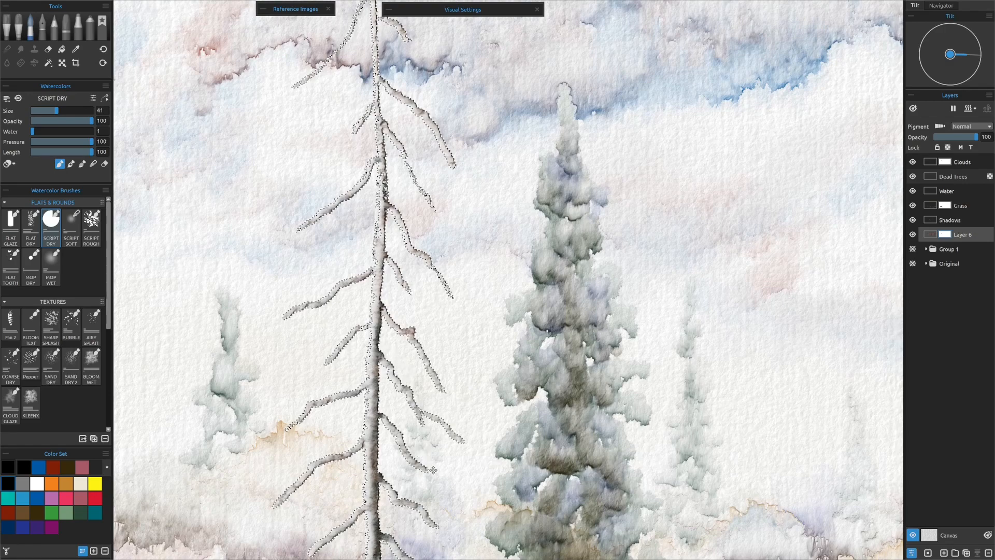
{"action": "left_click_drag", "start_coordinate": [429, 460], "coordinate": [440, 293]}
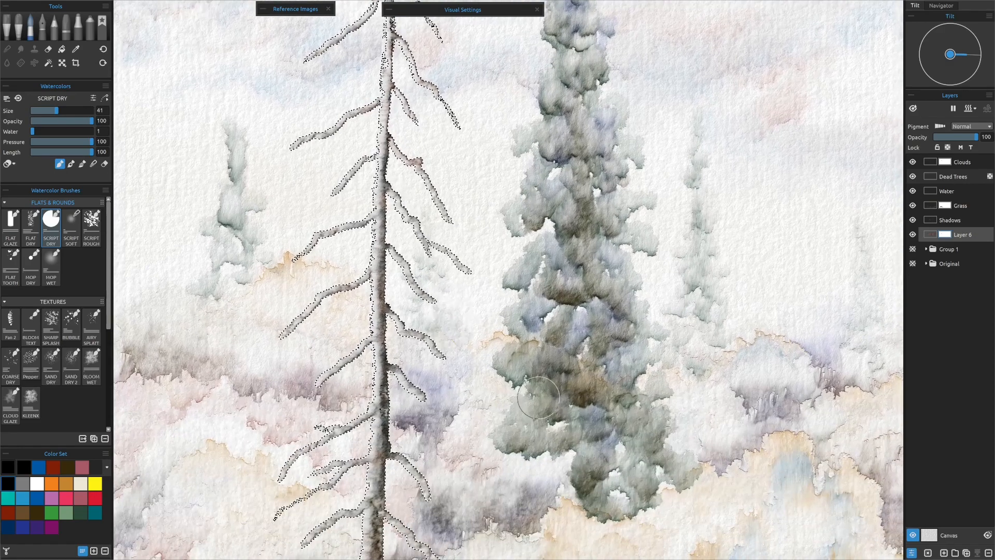
{"action": "key", "text": "ctrl+d"}
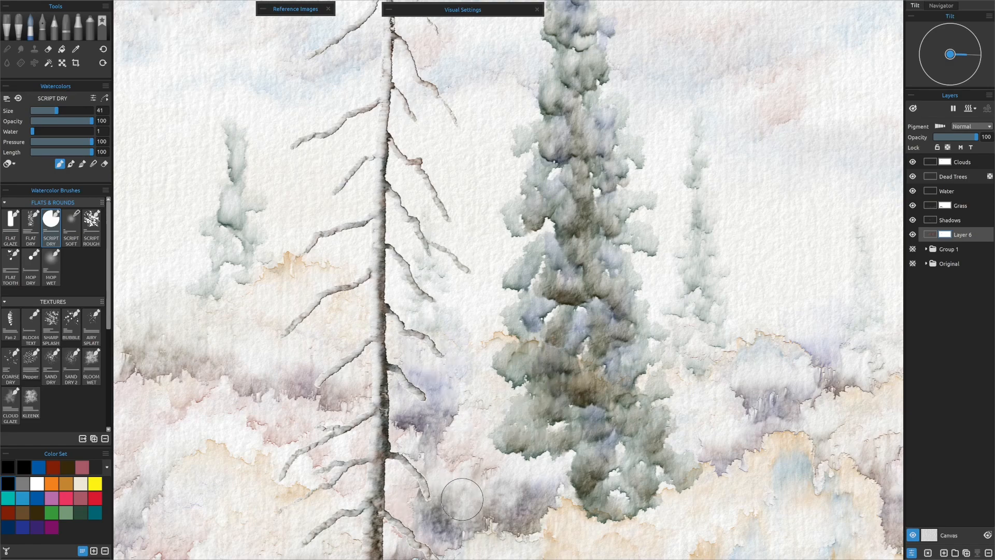
{"action": "key", "text": "ctrl+0"}
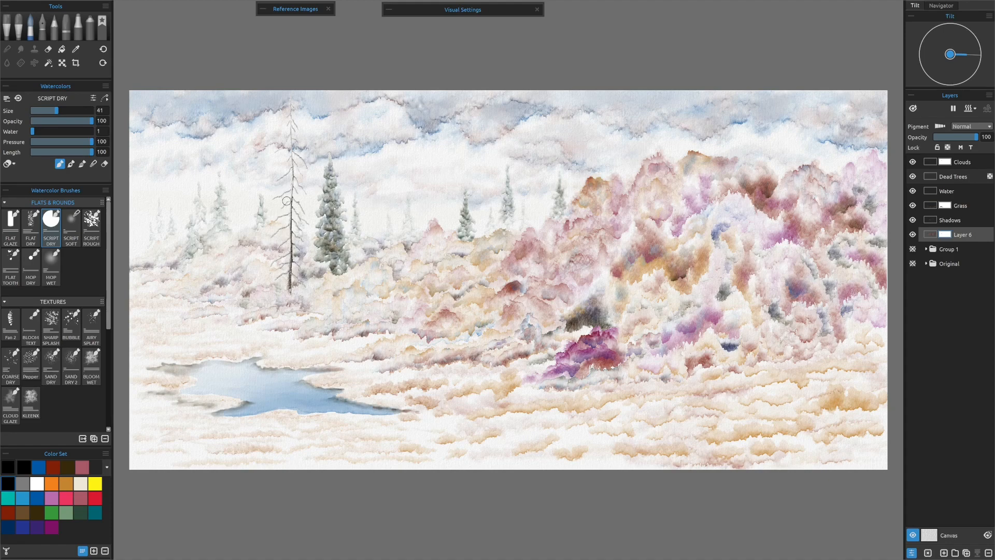
{"action": "scroll", "coordinate": [272, 171], "scroll_direction": "up", "scroll_amount": 4}
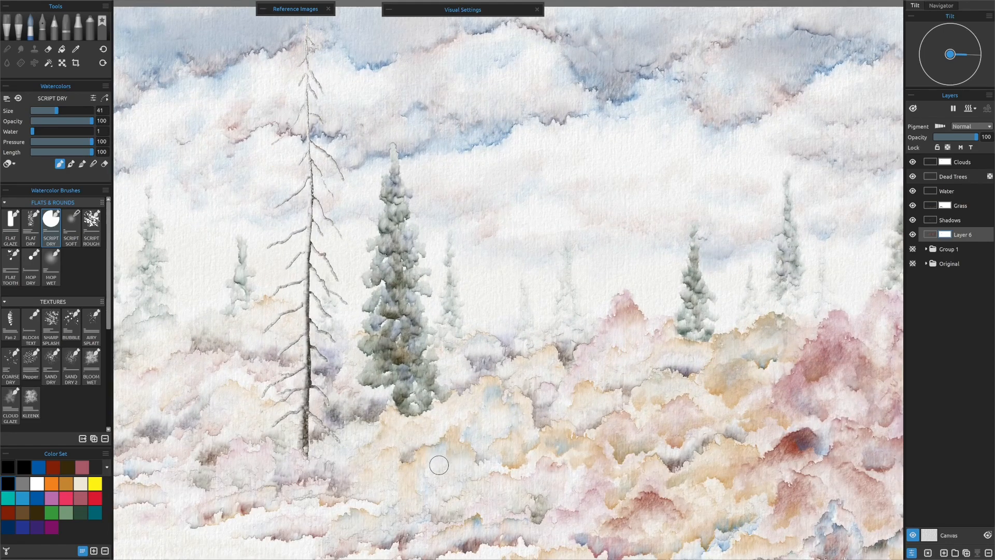
{"action": "left_click_drag", "start_coordinate": [434, 441], "coordinate": [499, 462]}
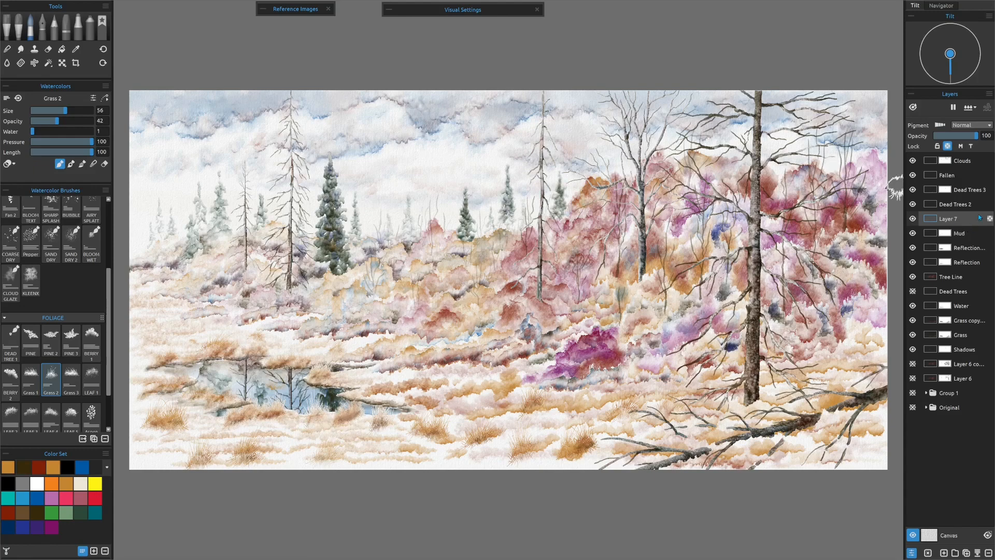
Add a layer mask to Layer 7 and paint black on it with the Grass 2 brush at opacity 78 around the tufts near the pond
{"action": "right_click", "coordinate": [951, 219]}
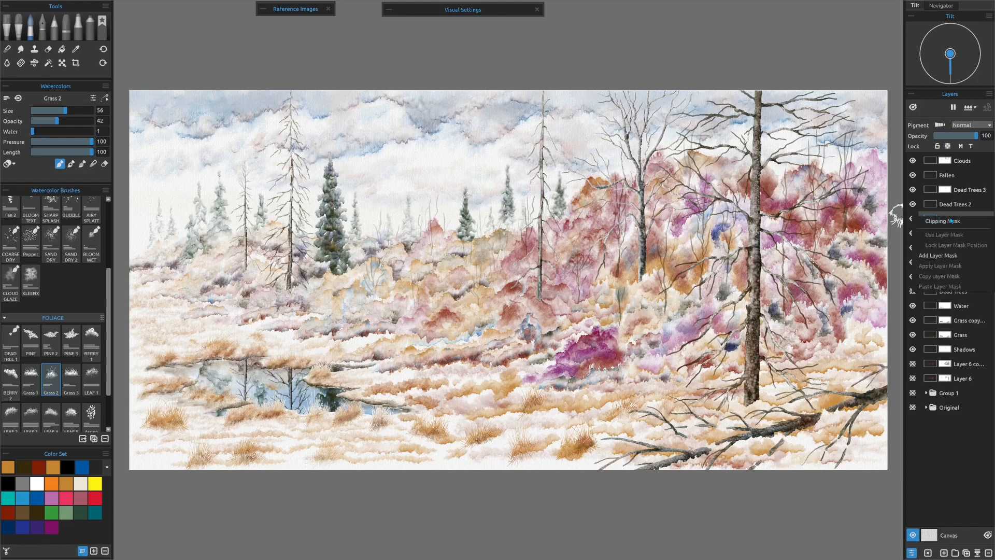
{"action": "left_click", "coordinate": [942, 258]}
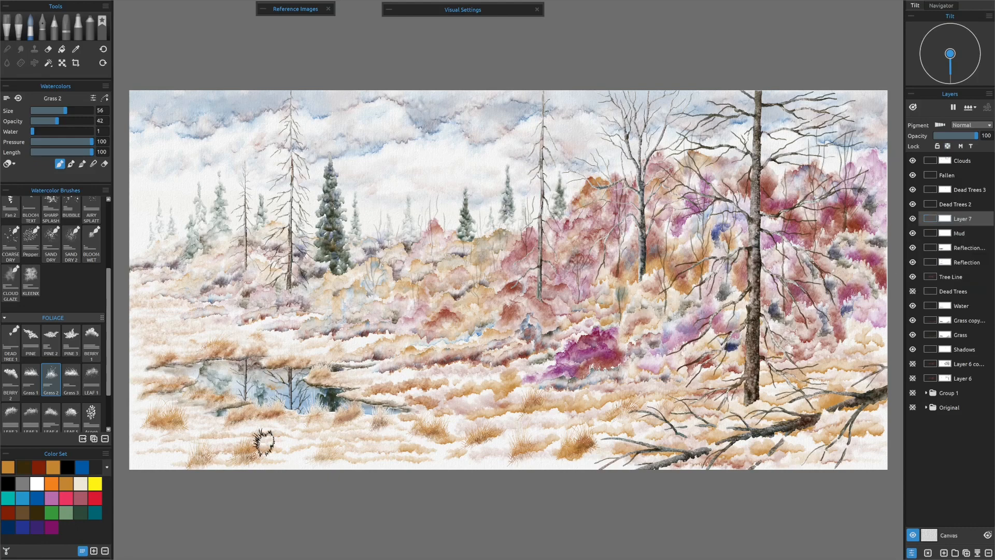
{"action": "scroll", "coordinate": [190, 440], "scroll_direction": "up", "scroll_amount": 4}
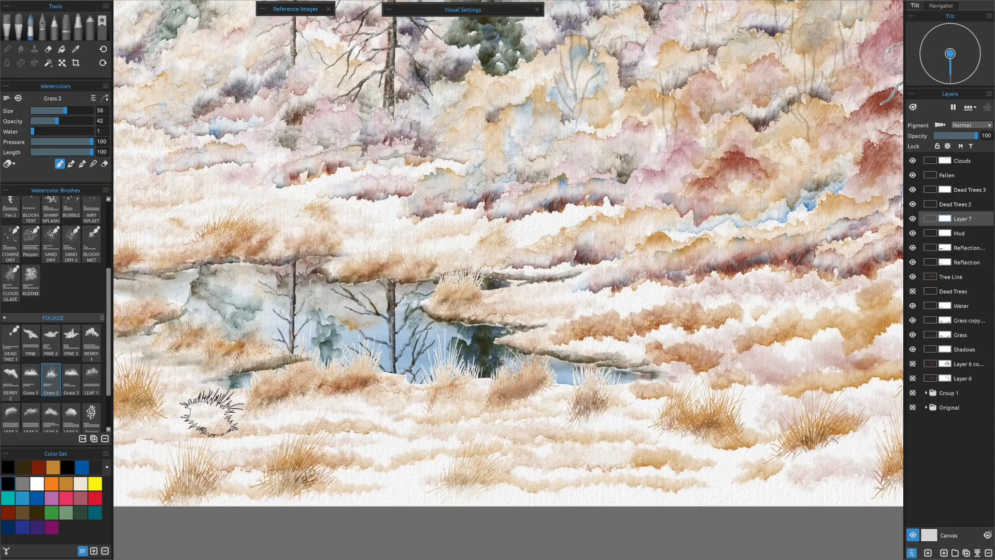
{"action": "left_click_drag", "start_coordinate": [78, 121], "coordinate": [74, 121]}
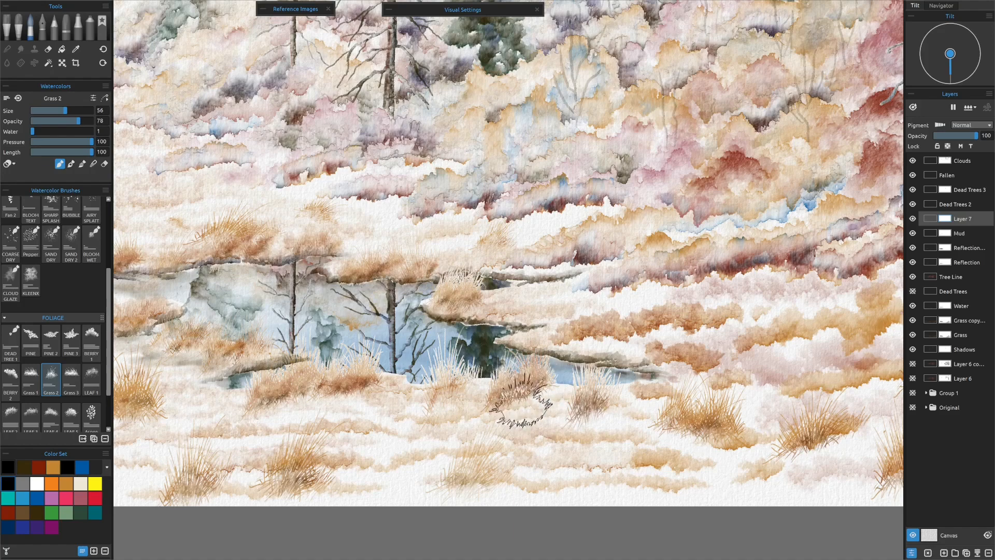
{"action": "left_click_drag", "start_coordinate": [534, 388], "coordinate": [532, 390]}
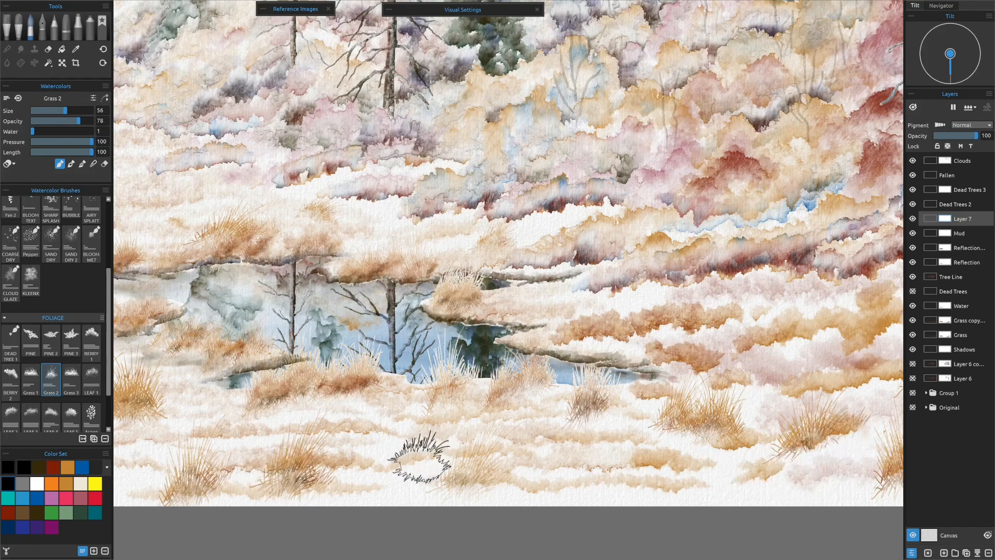
{"action": "left_click_drag", "start_coordinate": [400, 466], "coordinate": [525, 449]}
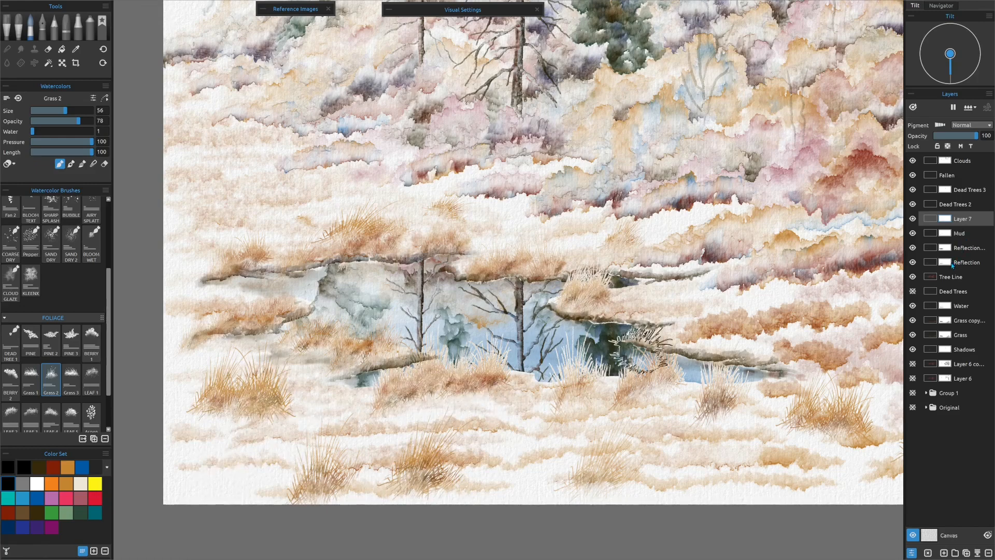
Add a new layer above Layer 7 and paint ochre grass on the bank behind the pond with the Grass 3 brush at size 38
{"action": "key", "text": "ctrl+shift+n"}
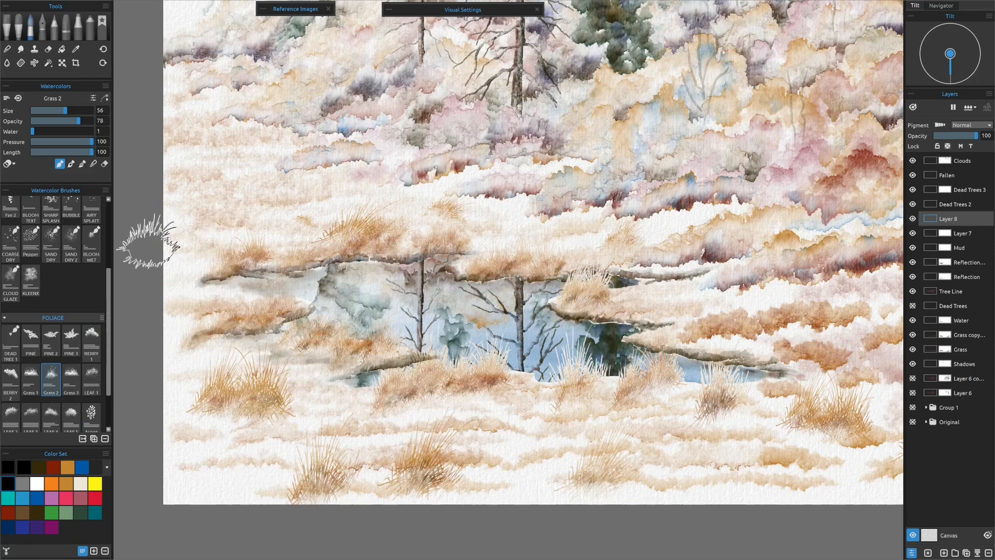
{"action": "left_click", "coordinate": [69, 383]}
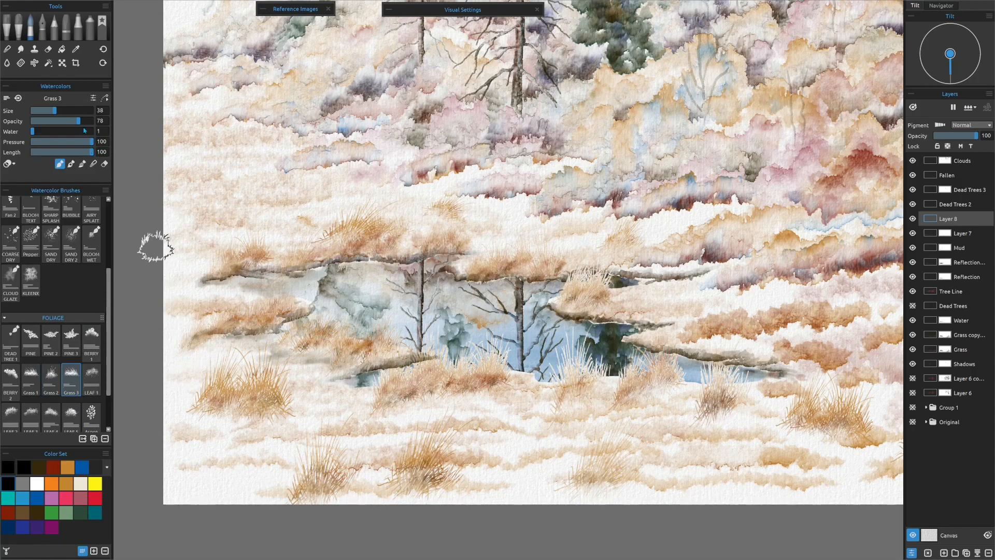
{"action": "left_click_drag", "start_coordinate": [73, 121], "coordinate": [67, 123]}
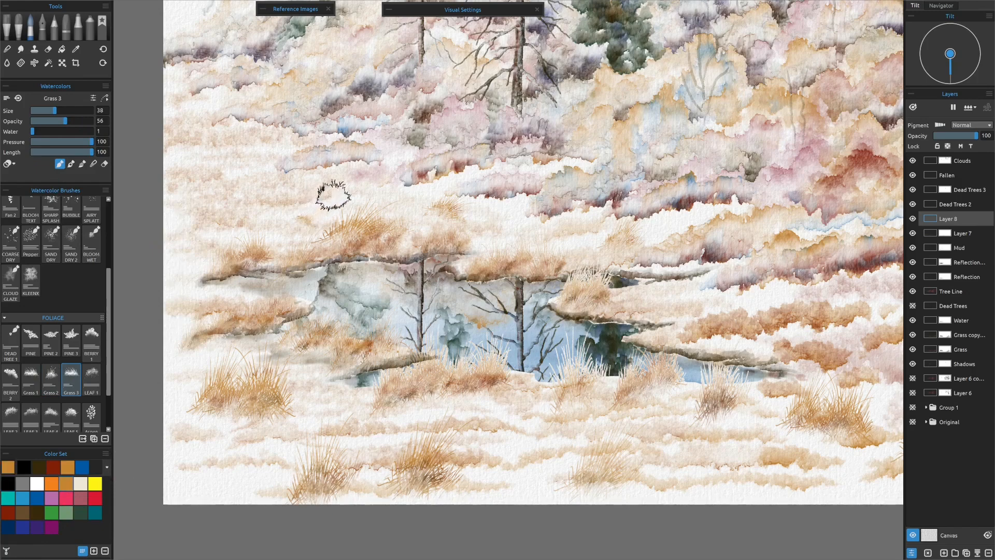
{"action": "left_click_drag", "start_coordinate": [354, 185], "coordinate": [373, 186]}
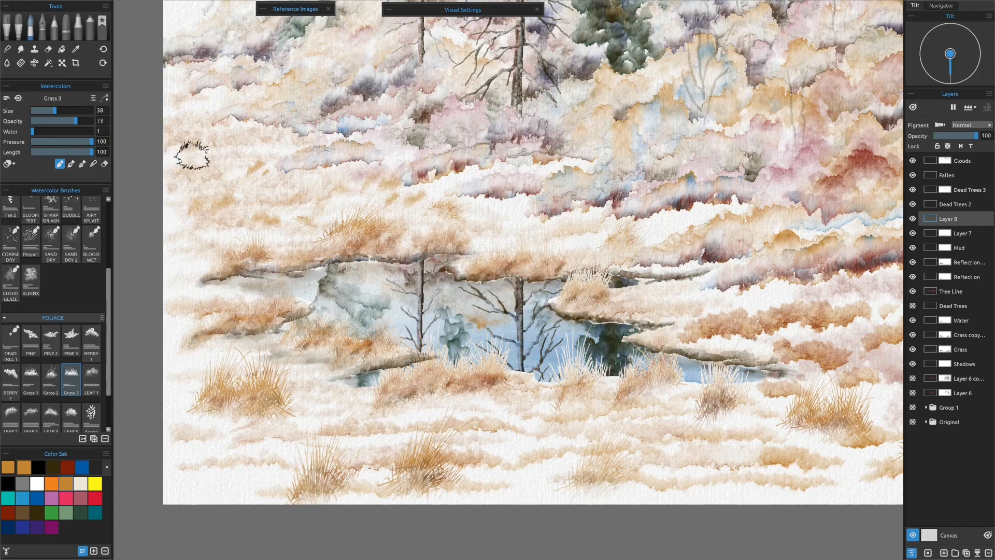
Undo the last ochre grass strokes and repaint soft ochre grass around the foreground tufts with Grass 3 at size 72 and opacity 34
{"action": "key", "text": "ctrl+z"}
{"action": "key", "text": "ctrl+z"}
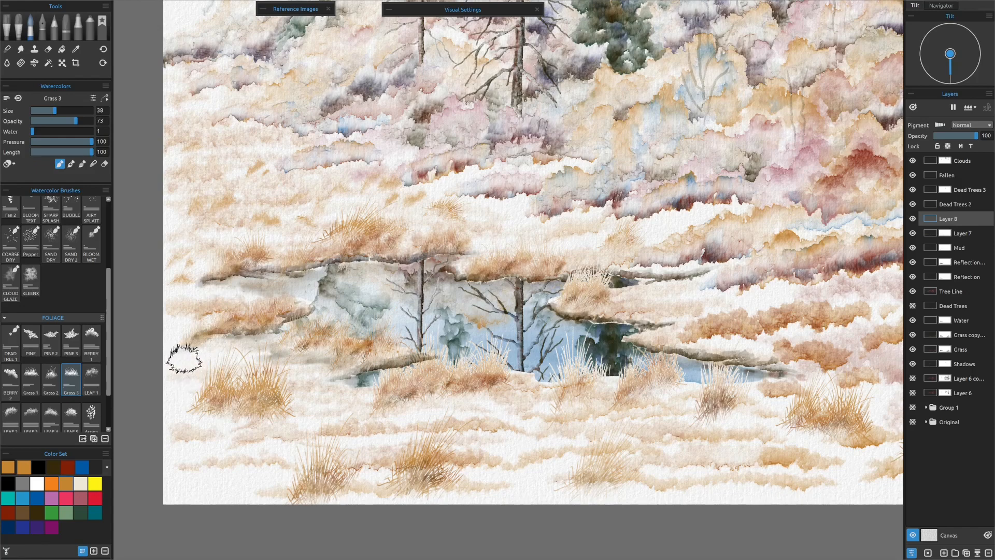
{"action": "key", "text": "ctrl+z"}
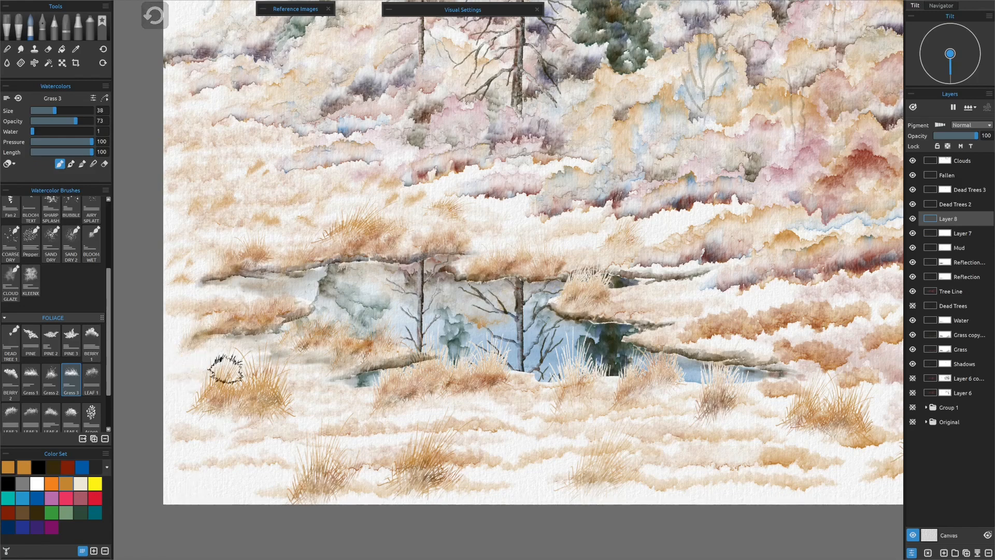
{"action": "left_click", "coordinate": [75, 111]}
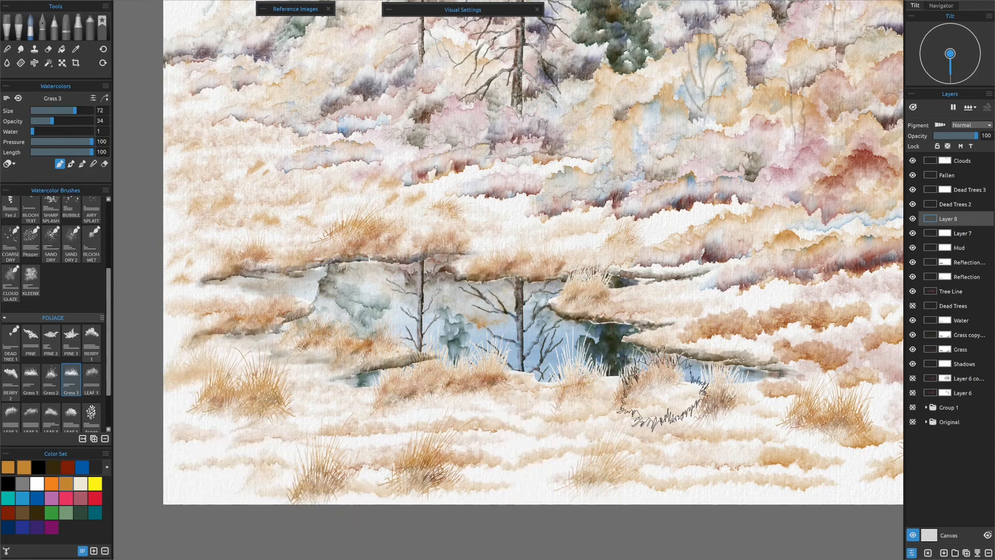
Tint the grass tufts along the pond's near edge dark red with Grass 3 at opacity 54, undoing the last stroke
{"action": "left_click", "coordinate": [79, 122]}
{"action": "left_click", "coordinate": [64, 120]}
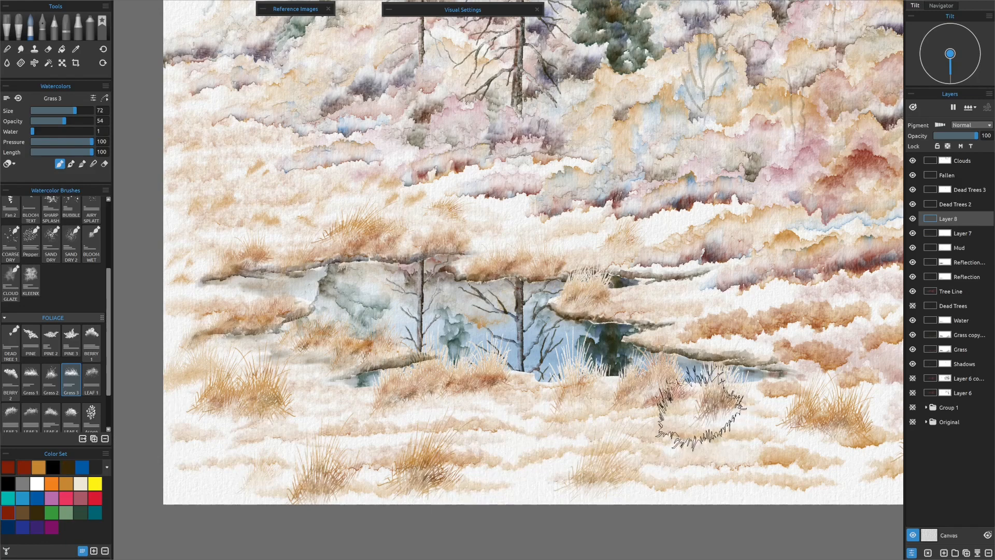
{"action": "left_click_drag", "start_coordinate": [750, 408], "coordinate": [740, 412]}
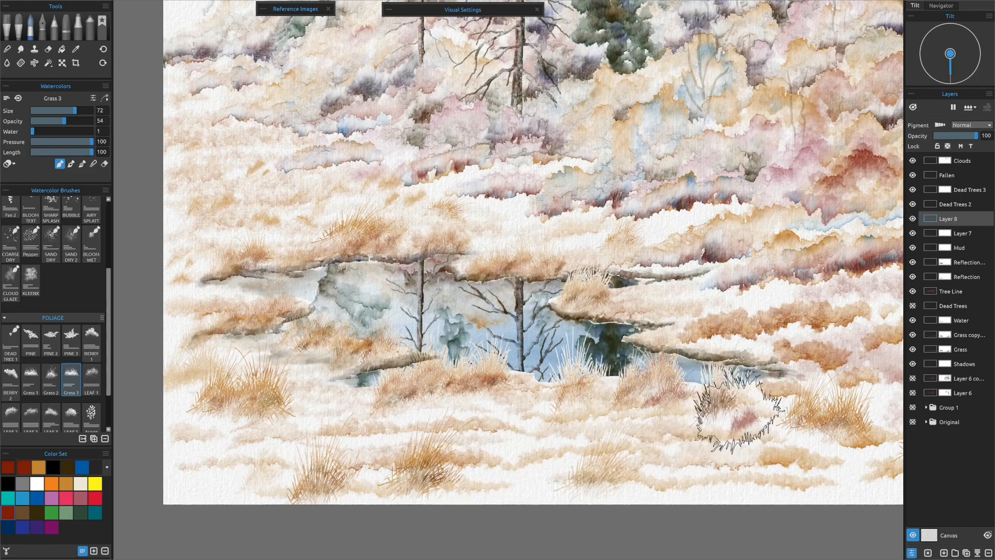
{"action": "left_click_drag", "start_coordinate": [431, 398], "coordinate": [445, 393]}
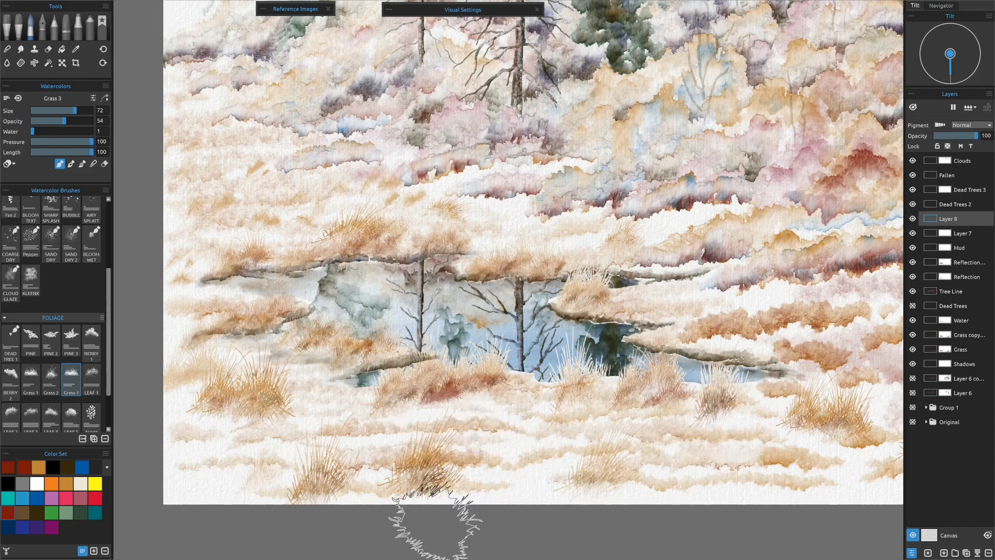
{"action": "key", "text": "ctrl+z"}
Glaze the tufts below the pond and in the foreground dark red at opacity 34, undo the last dab and fit the painting in view
{"action": "left_click", "coordinate": [52, 121]}
{"action": "left_click_drag", "start_coordinate": [434, 389], "coordinate": [412, 400]}
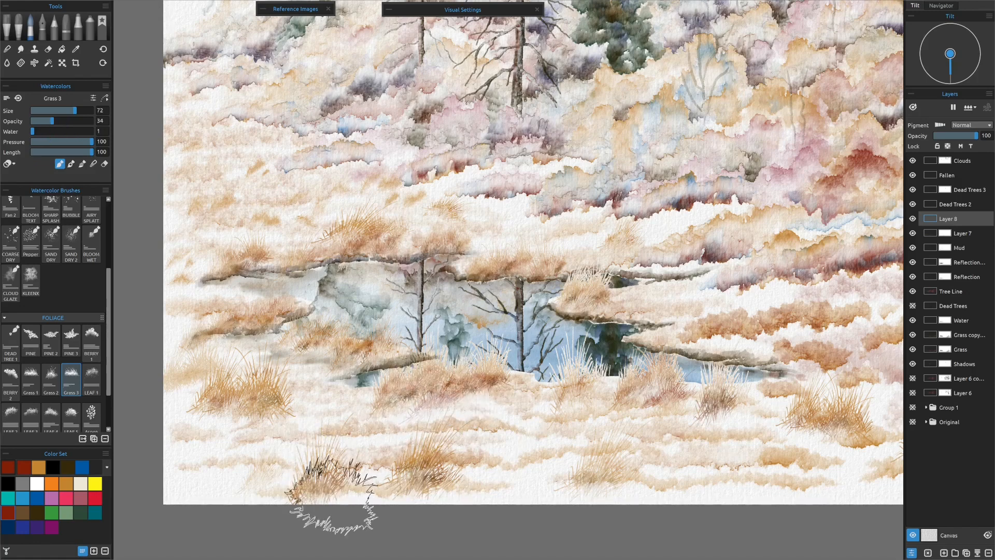
{"action": "left_click", "coordinate": [599, 483]}
{"action": "key", "text": "ctrl+z"}
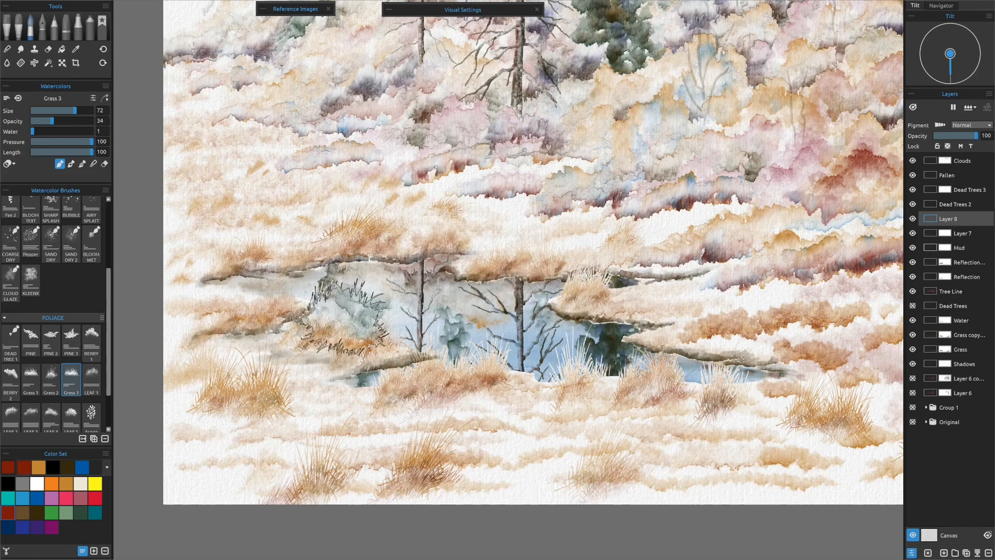
{"action": "key", "text": "ctrl+0"}
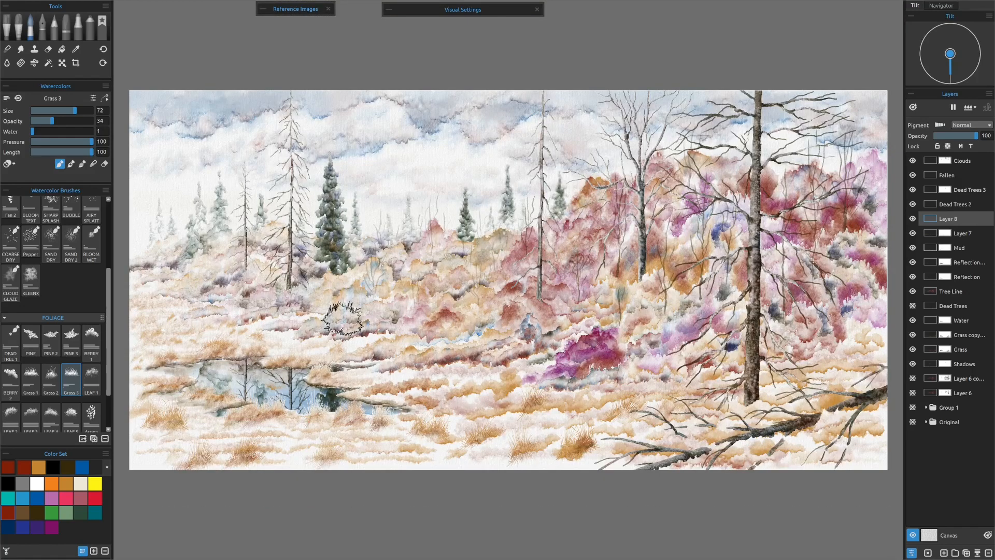